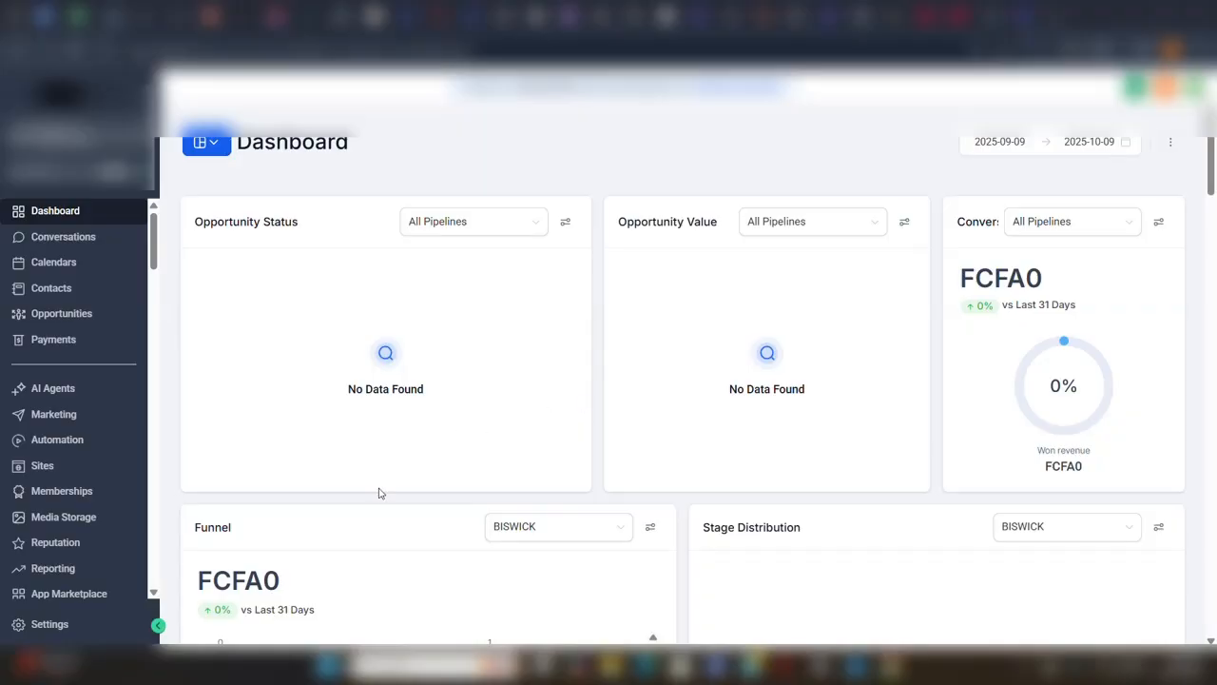
Open the Custom Fields settings and look through the existing contact fields.
{"action": "left_click", "coordinate": [50, 624]}
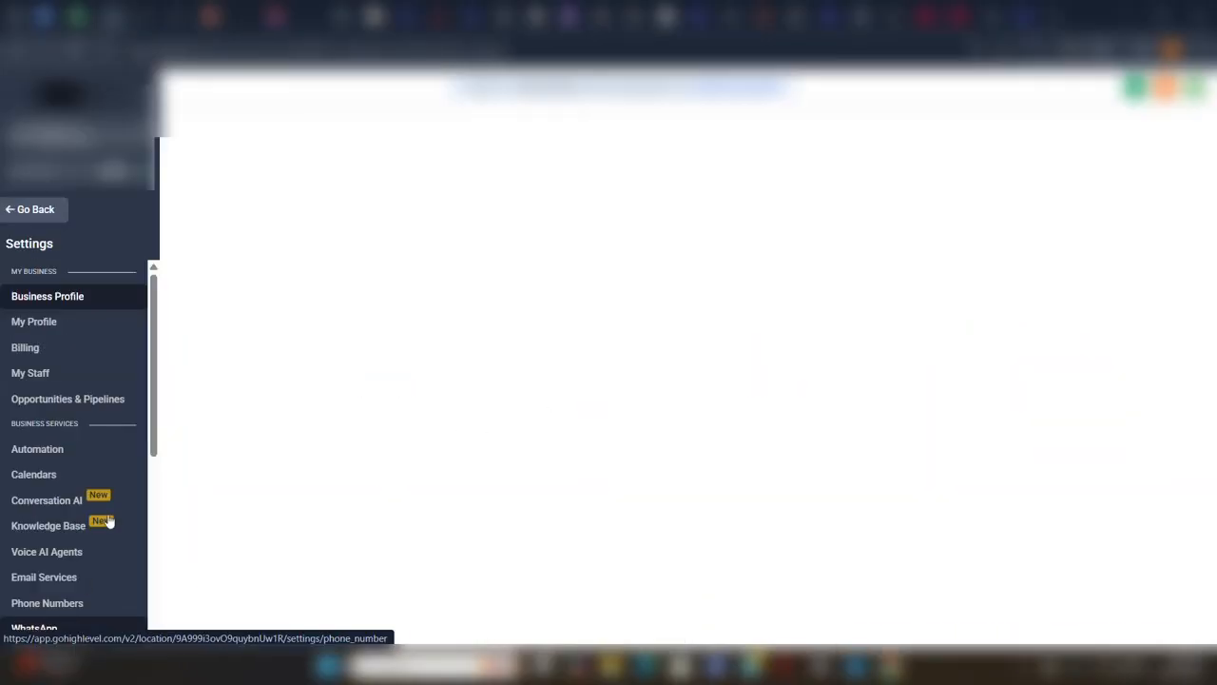
{"action": "scroll", "coordinate": [151, 445], "scroll_direction": "down", "scroll_amount": 5}
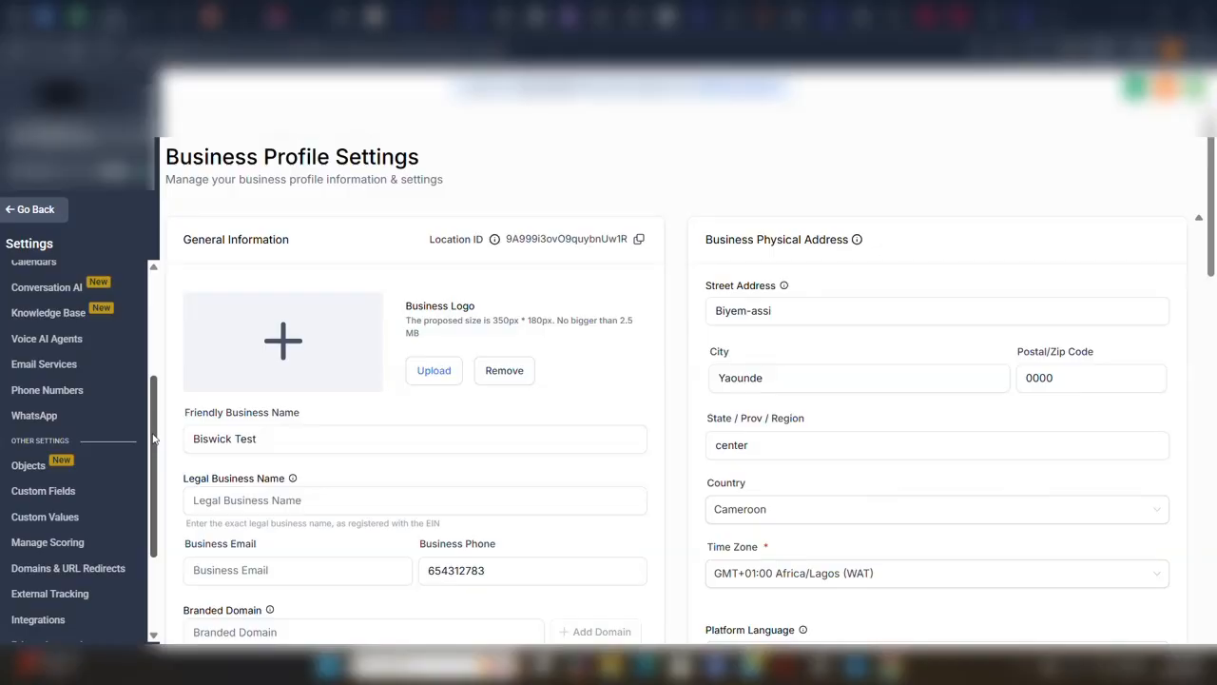
{"action": "left_click_drag", "start_coordinate": [154, 439], "coordinate": [154, 519]}
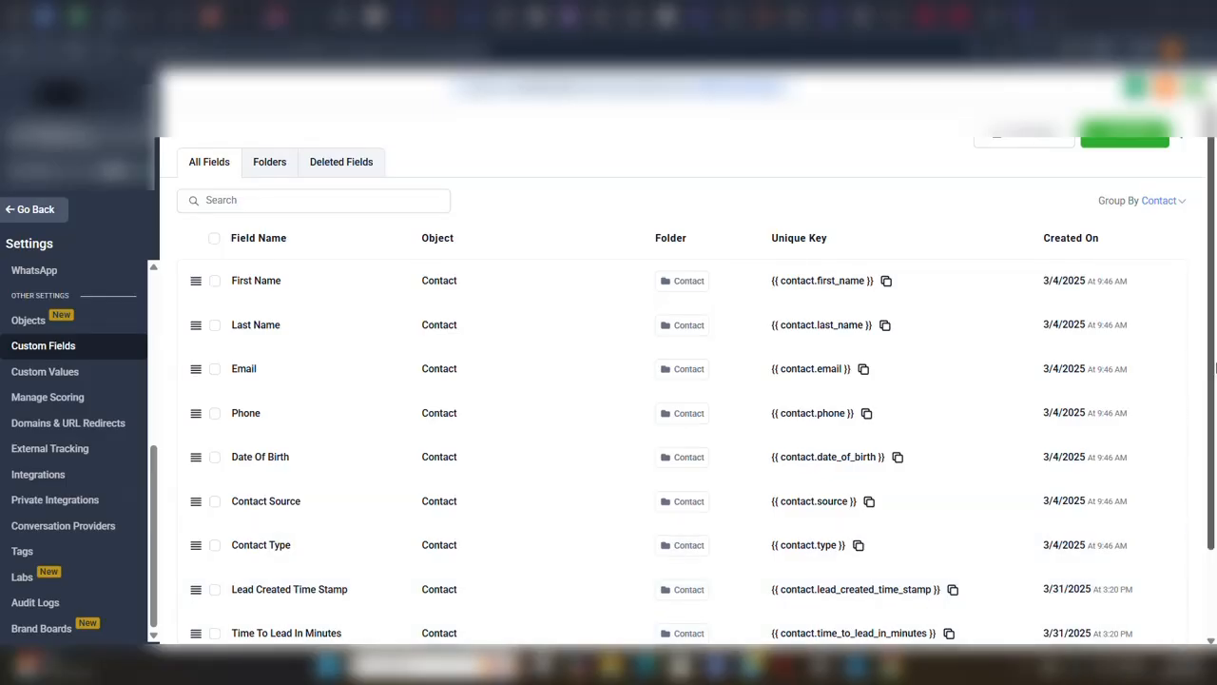
{"action": "scroll", "coordinate": [1215, 501], "scroll_direction": "down", "scroll_amount": 2}
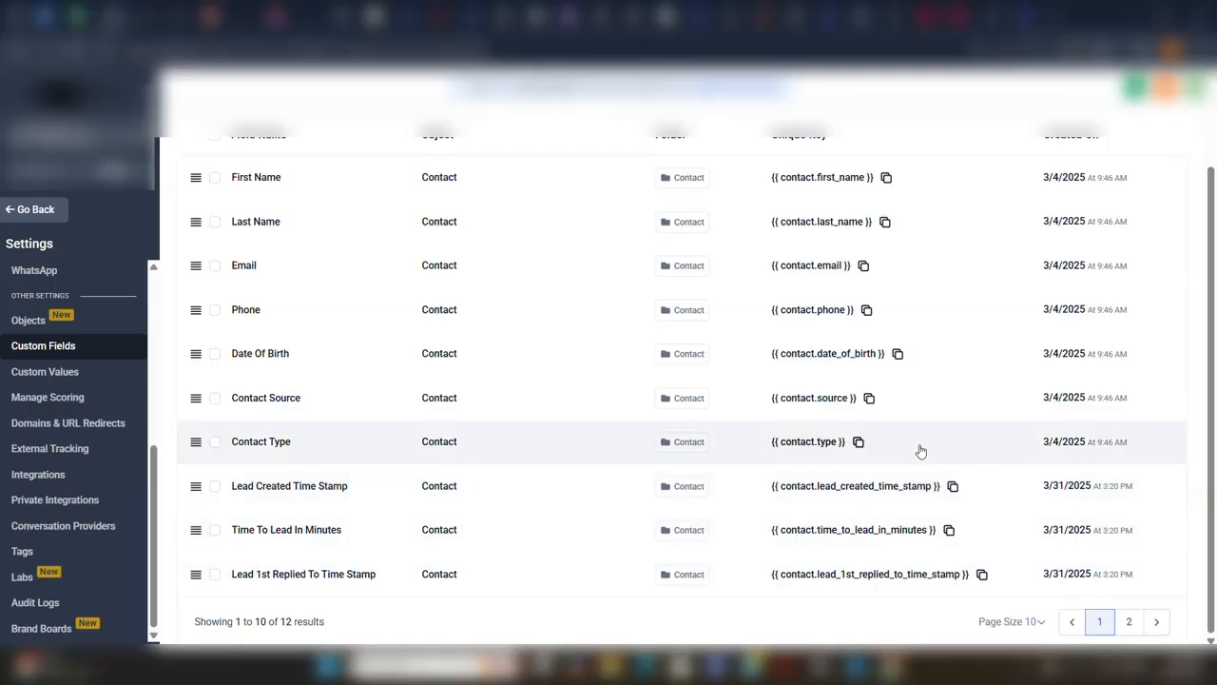
{"action": "left_click_drag", "start_coordinate": [1212, 400], "coordinate": [1215, 217]}
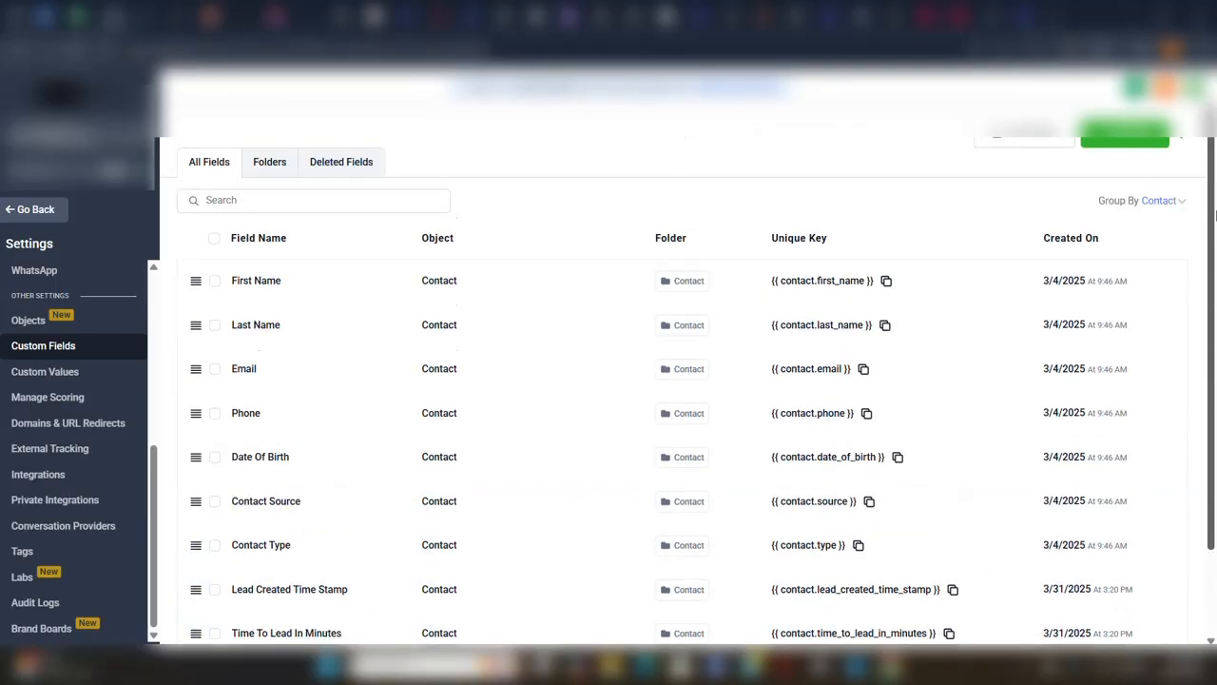
Start a new Single Line custom field for the Contact object with group Contact, and close the form without saving.
{"action": "left_click", "coordinate": [1121, 141]}
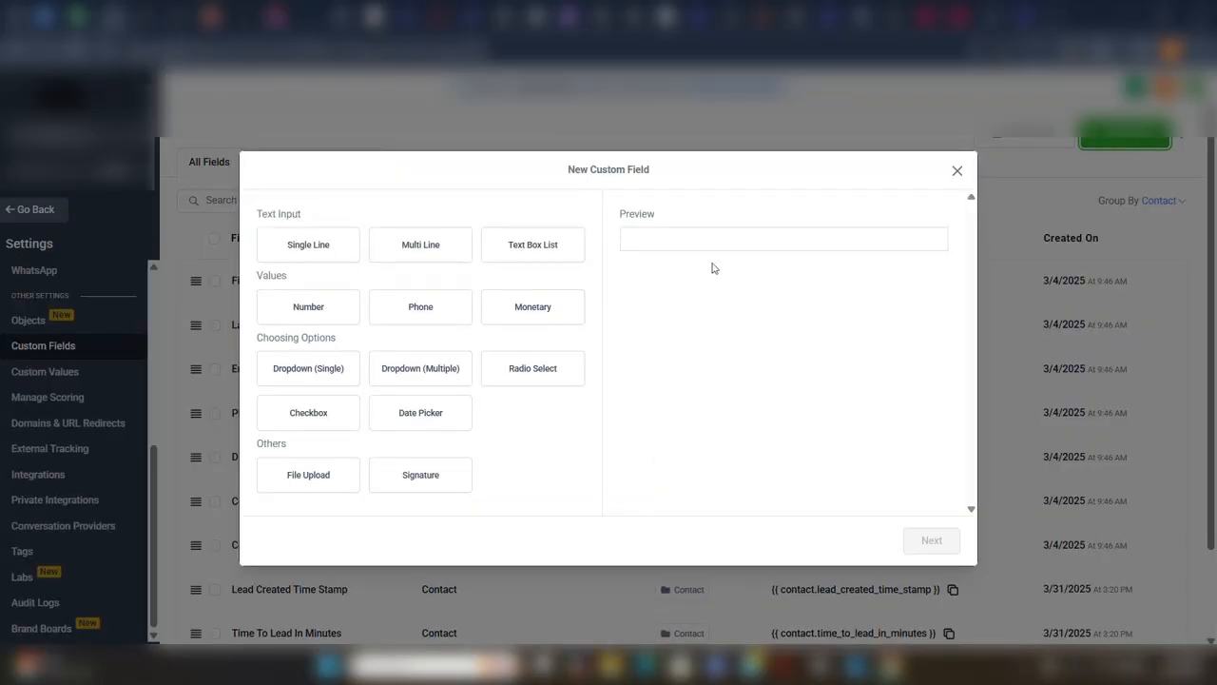
{"action": "left_click", "coordinate": [319, 255]}
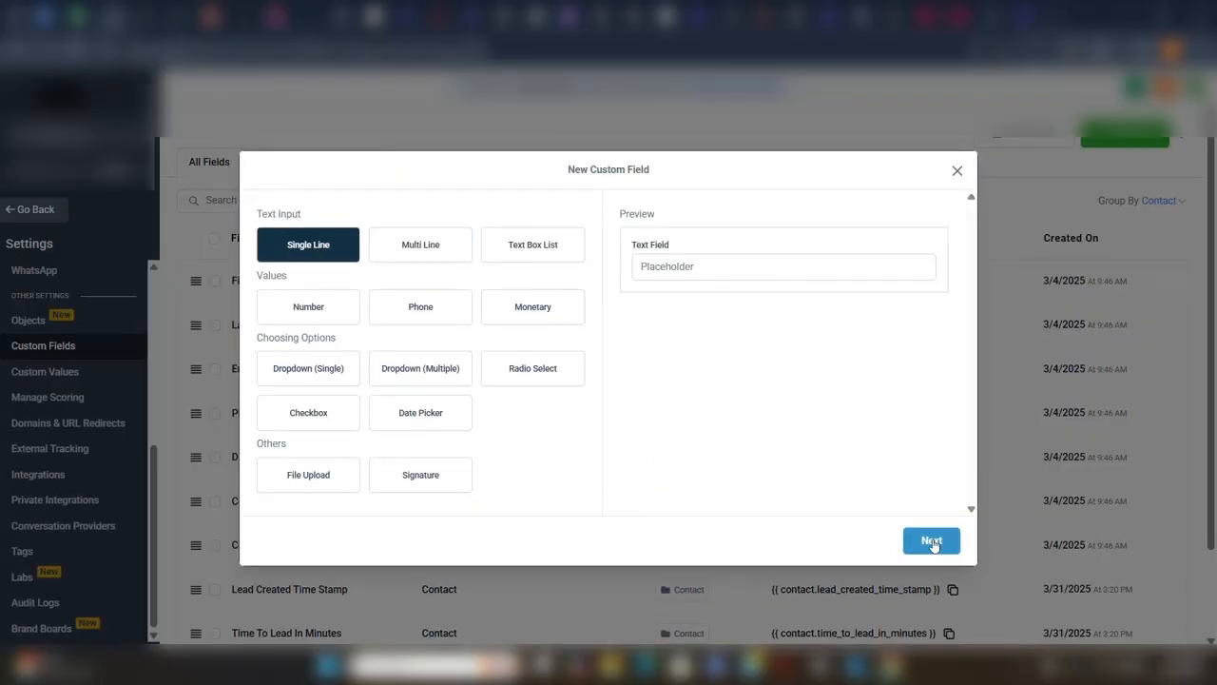
{"action": "left_click", "coordinate": [932, 541]}
{"action": "left_click", "coordinate": [400, 322]}
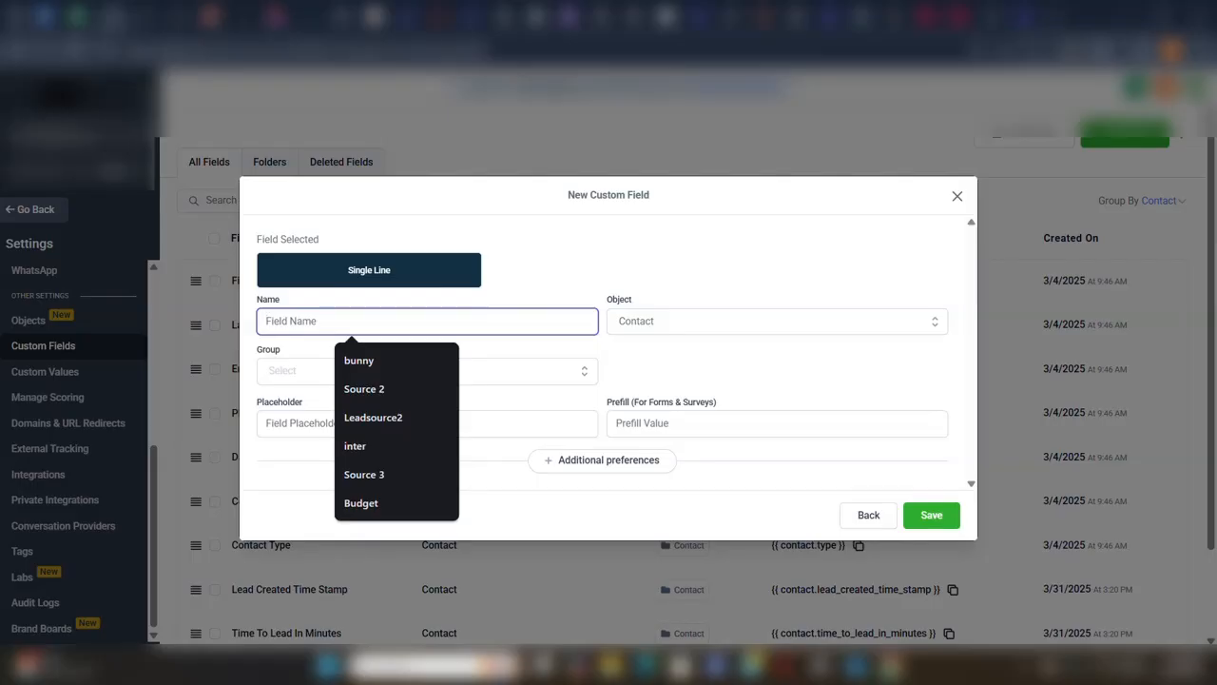
{"action": "left_click", "coordinate": [568, 378]}
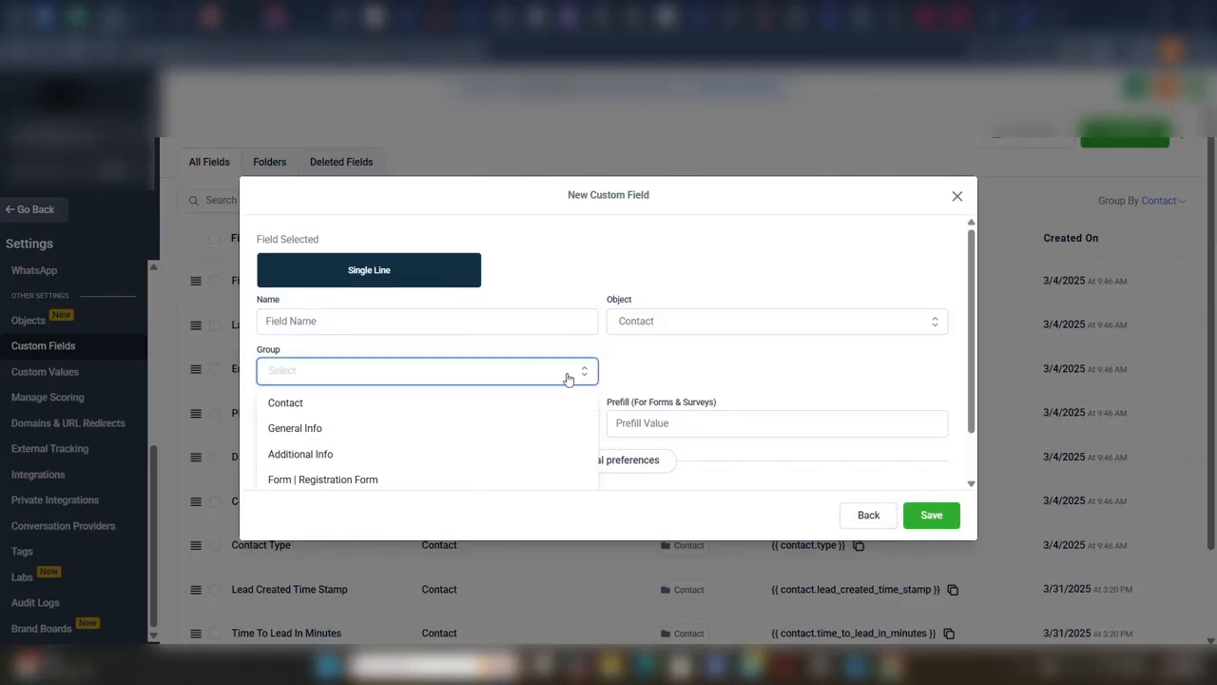
{"action": "left_click", "coordinate": [543, 407]}
{"action": "left_click", "coordinate": [775, 334]}
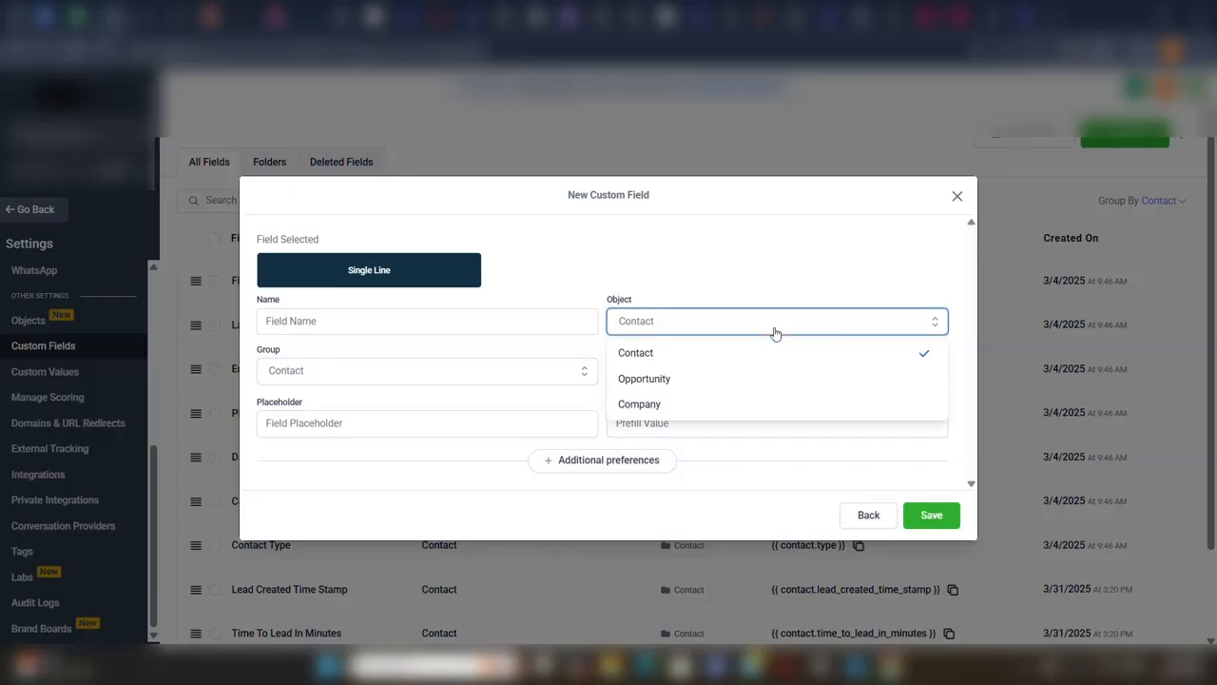
{"action": "left_click", "coordinate": [776, 334]}
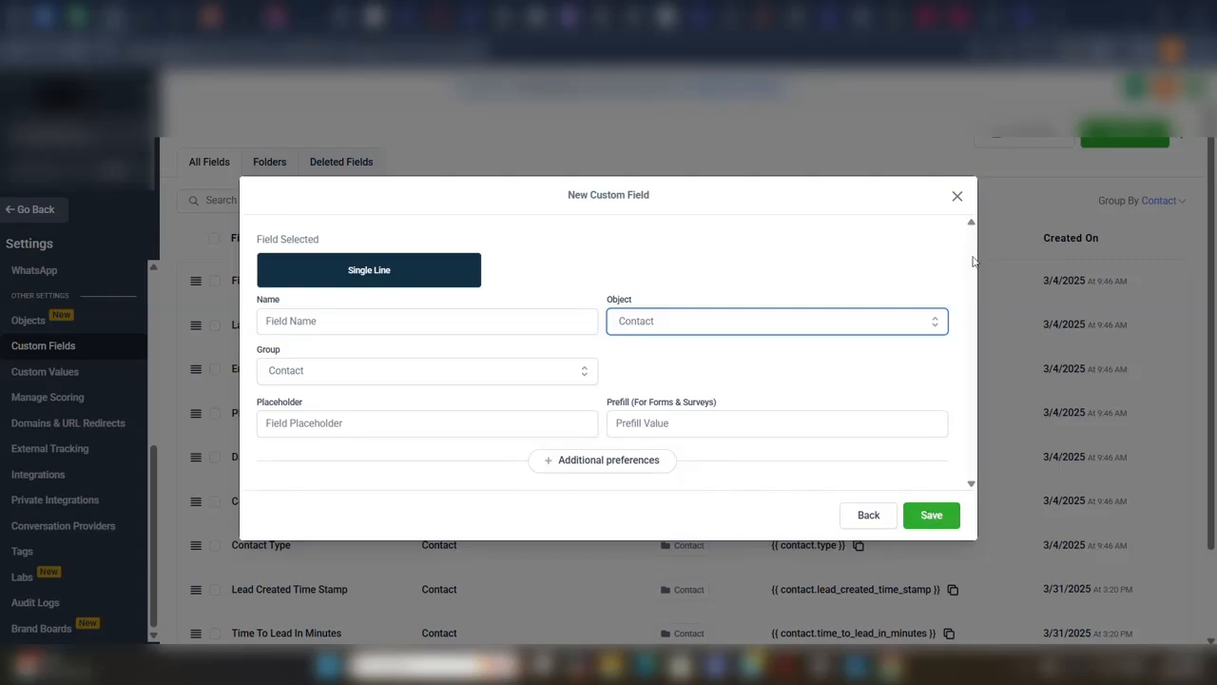
{"action": "left_click", "coordinate": [958, 197]}
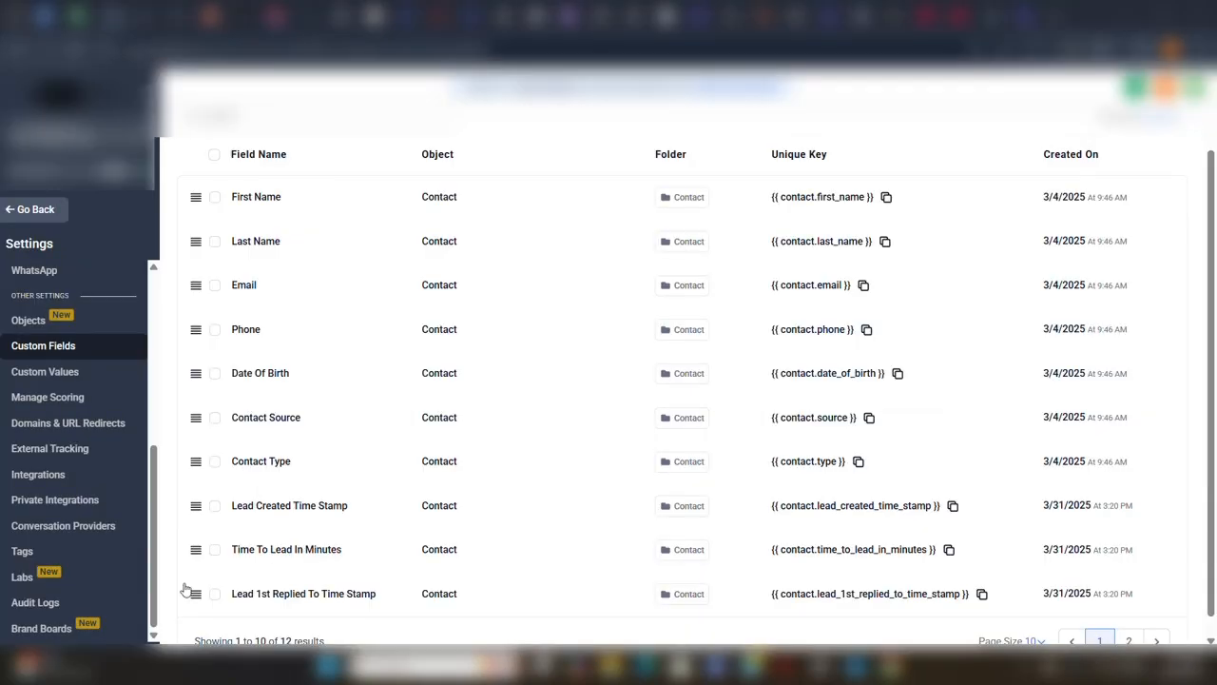
Open the Tags settings and view the form for adding a tag, closing it without creating one.
{"action": "left_click", "coordinate": [22, 551]}
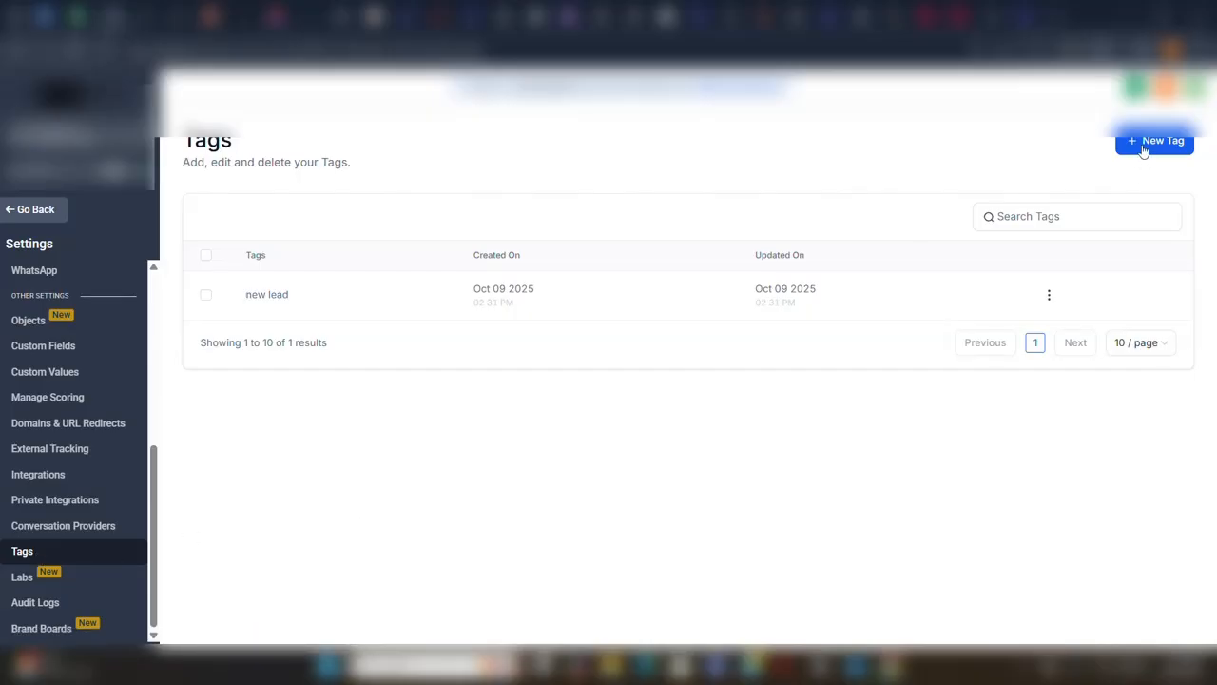
{"action": "left_click", "coordinate": [1144, 149]}
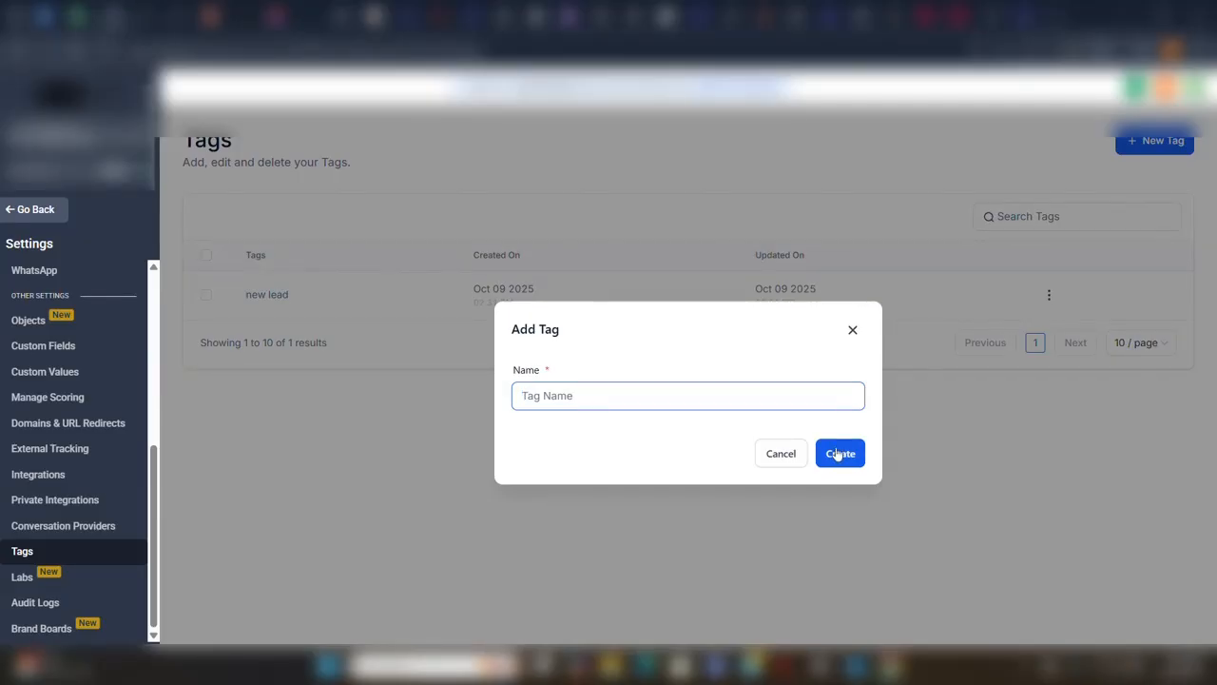
{"action": "left_click", "coordinate": [854, 331]}
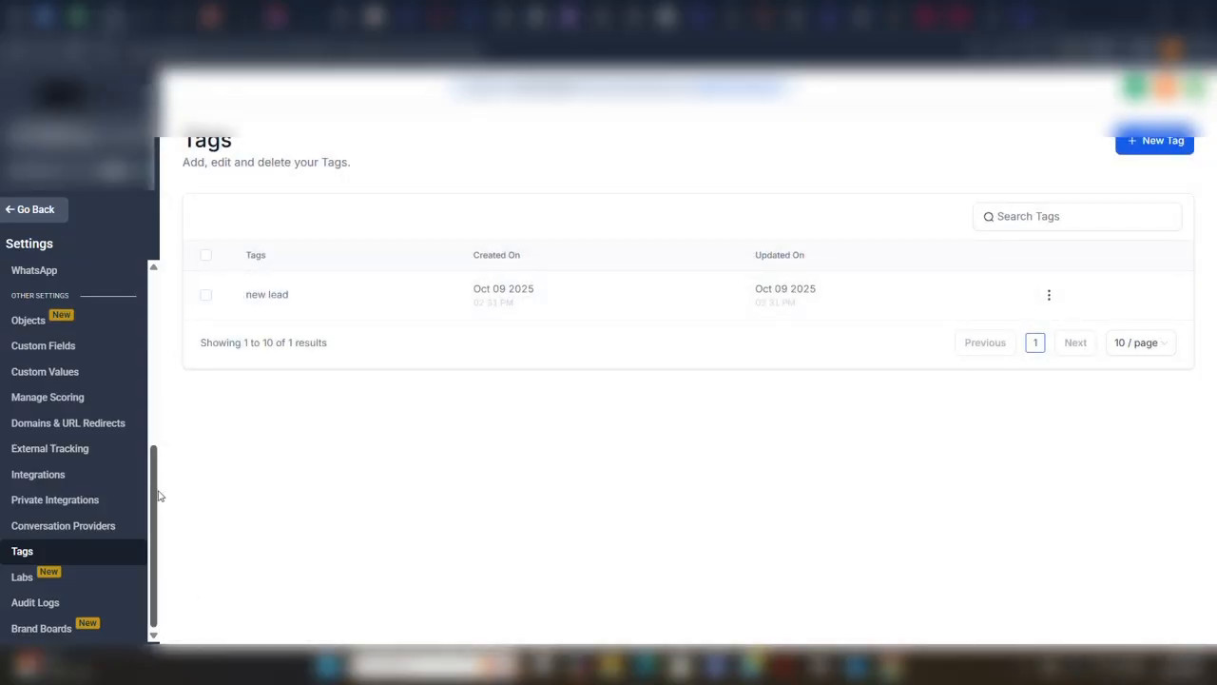
Leave the settings, create a new automation workflow from scratch and name it Lead Entered.
{"action": "left_click_drag", "start_coordinate": [159, 496], "coordinate": [163, 418]}
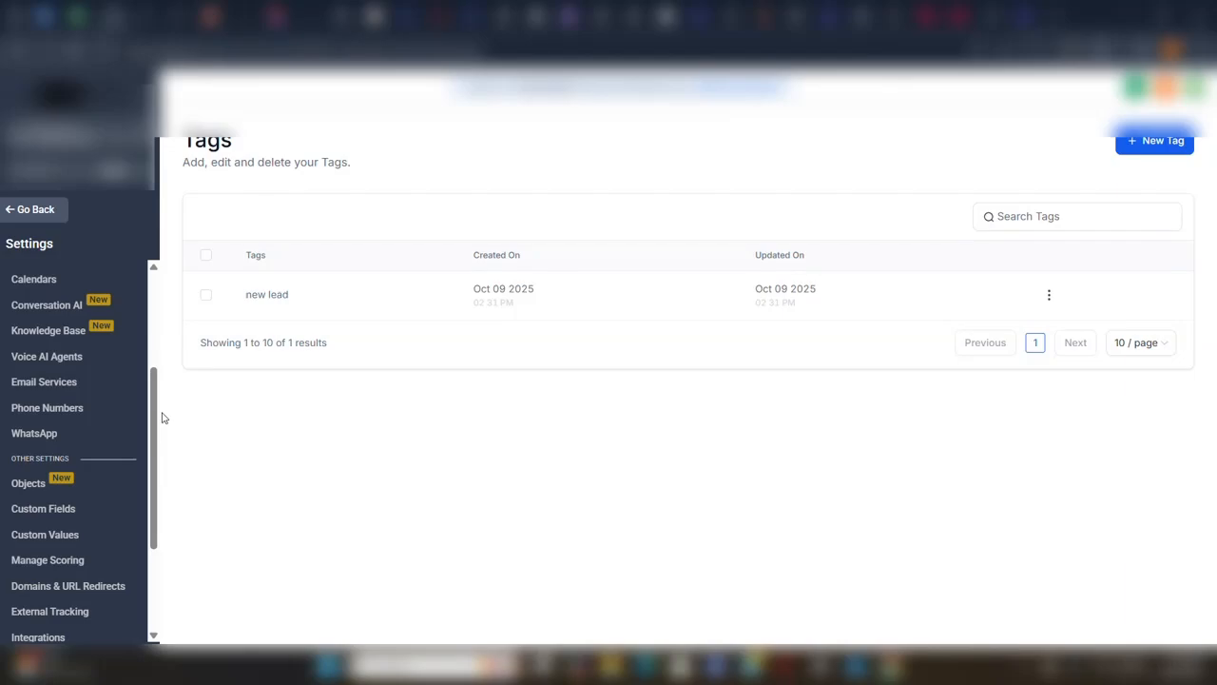
{"action": "left_click", "coordinate": [47, 210]}
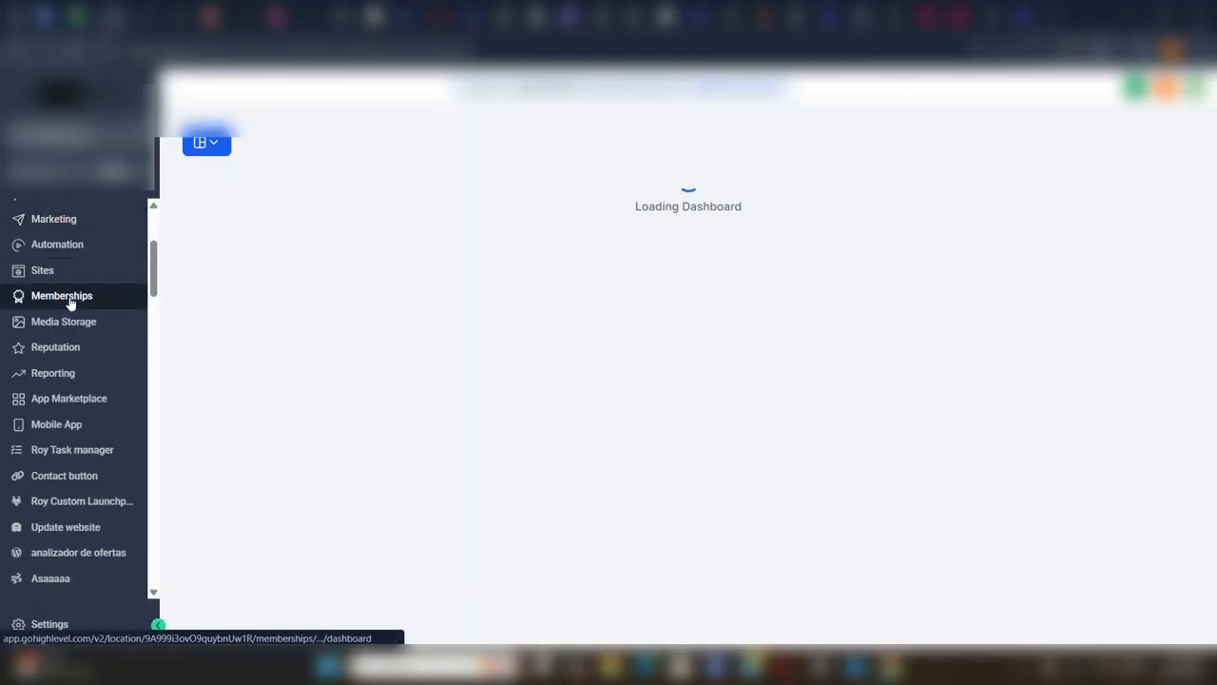
{"action": "left_click", "coordinate": [63, 258]}
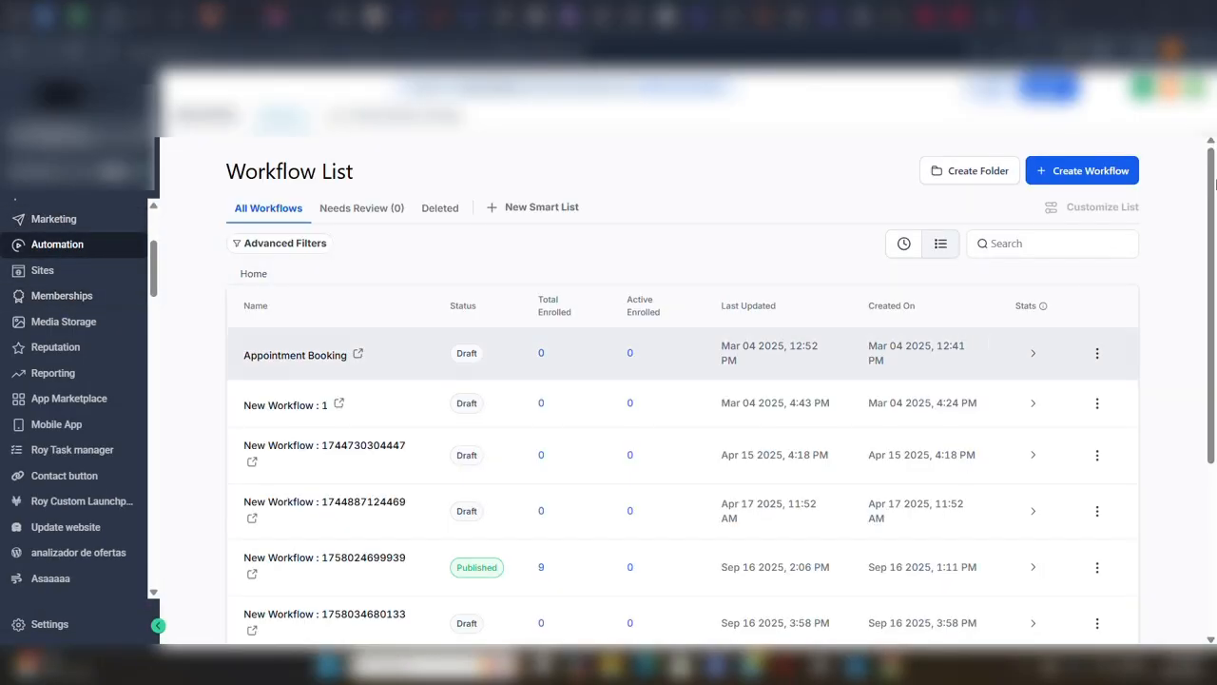
{"action": "left_click", "coordinate": [1091, 172]}
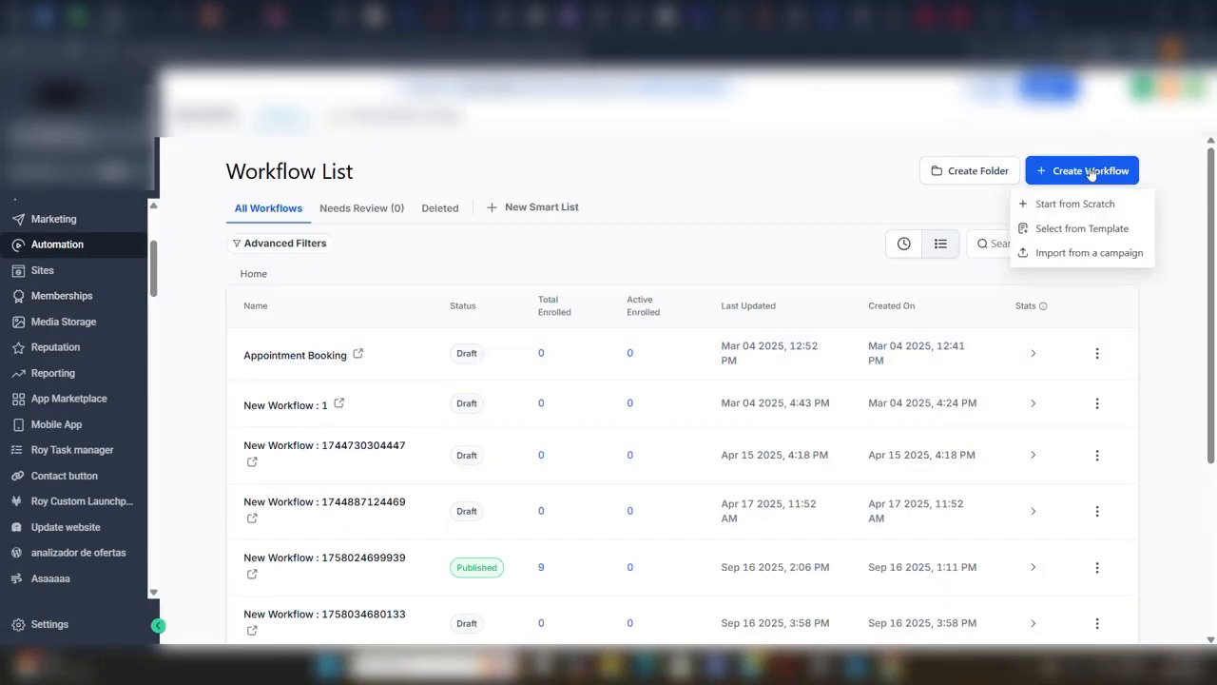
{"action": "left_click", "coordinate": [1057, 206]}
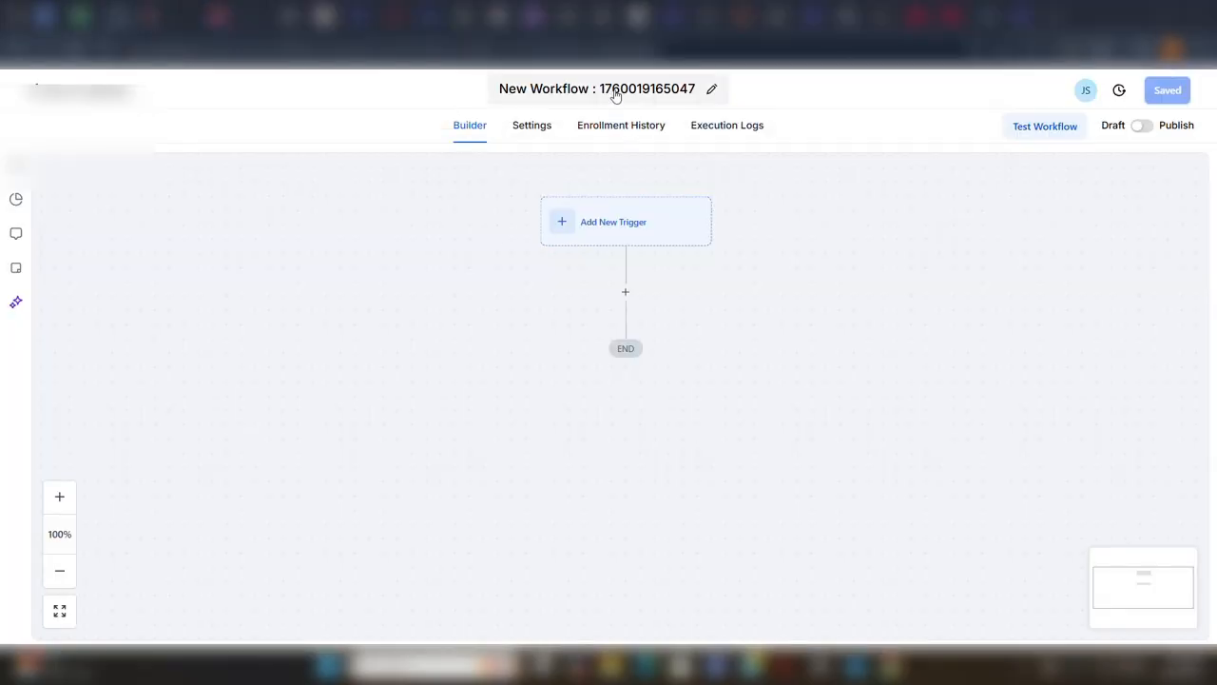
{"action": "left_click", "coordinate": [616, 96]}
{"action": "double_click", "coordinate": [615, 90]}
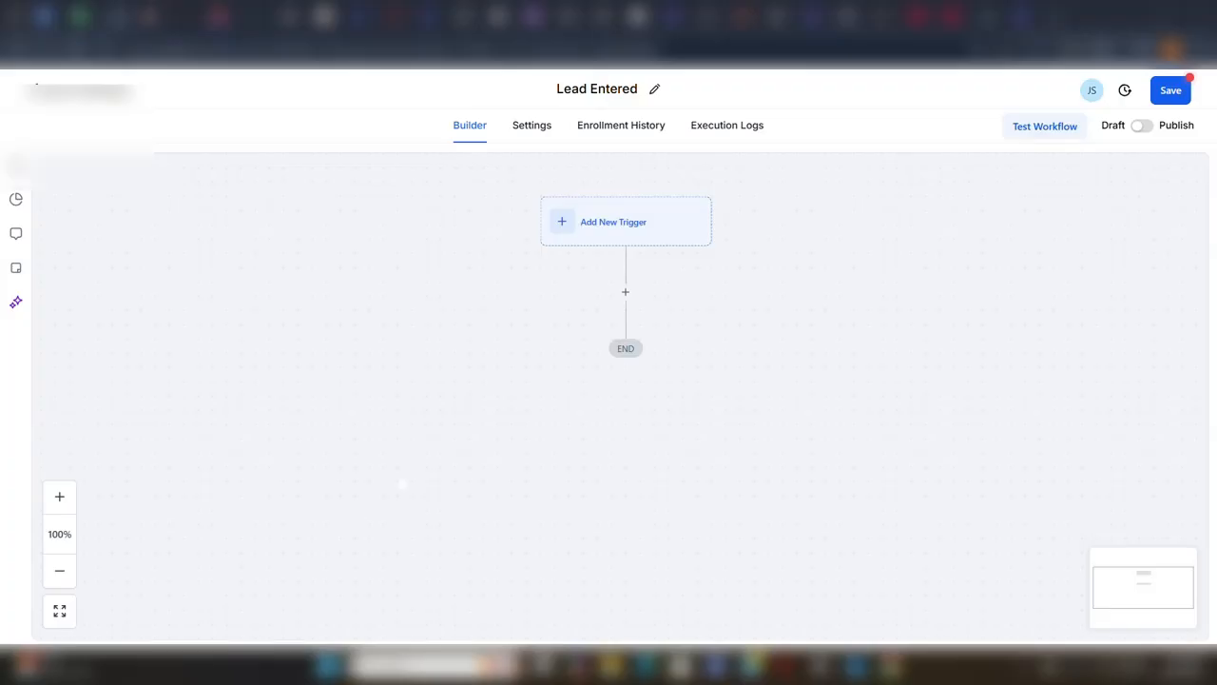
Add a Contact Created trigger to the workflow and save it.
{"action": "left_click", "coordinate": [592, 238]}
{"action": "left_click", "coordinate": [892, 396]}
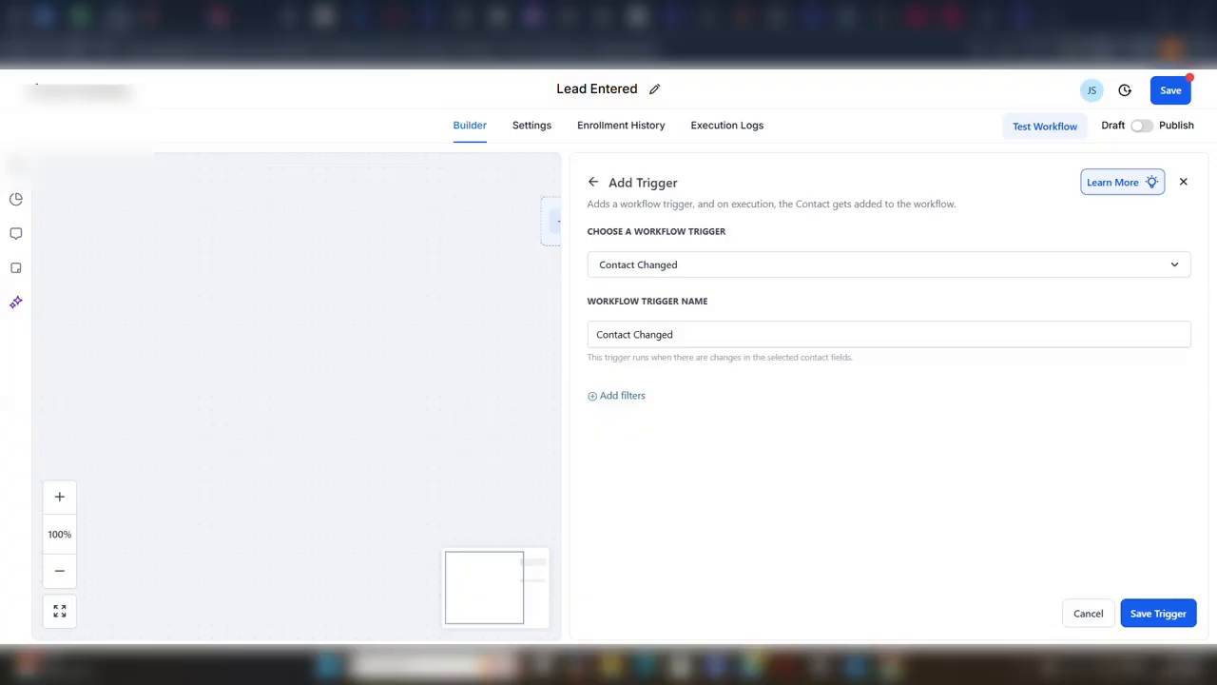
{"action": "left_click", "coordinate": [592, 182]}
{"action": "left_click", "coordinate": [659, 418]}
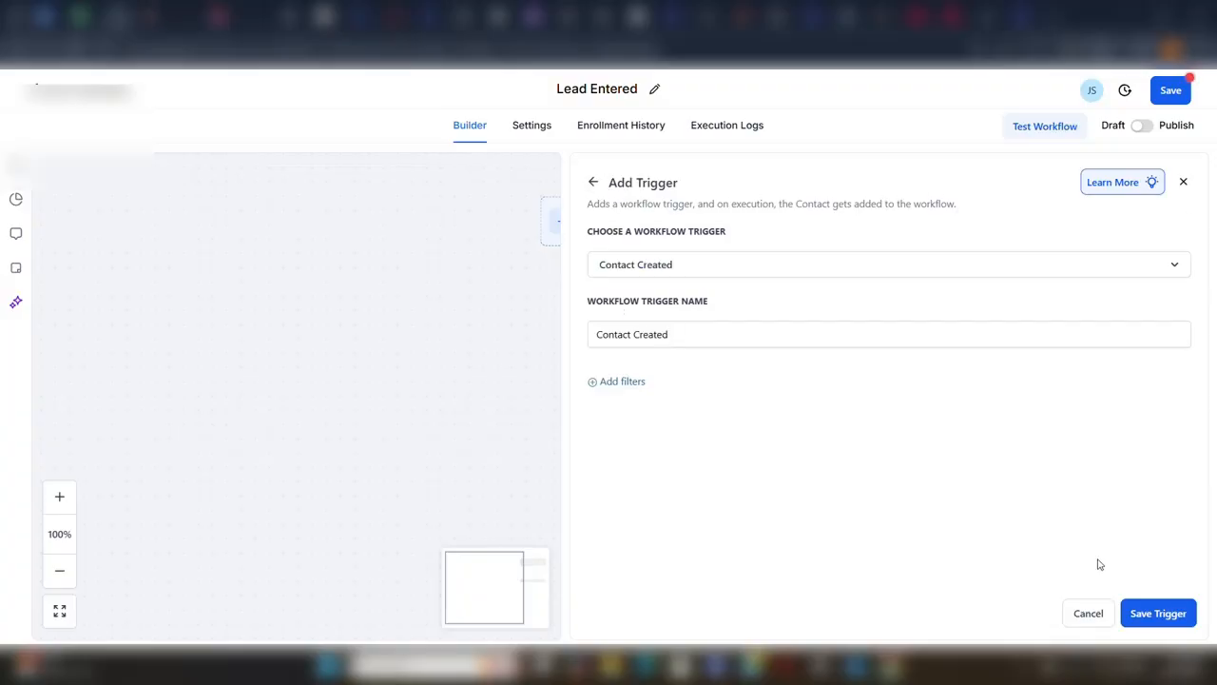
{"action": "left_click", "coordinate": [1158, 613]}
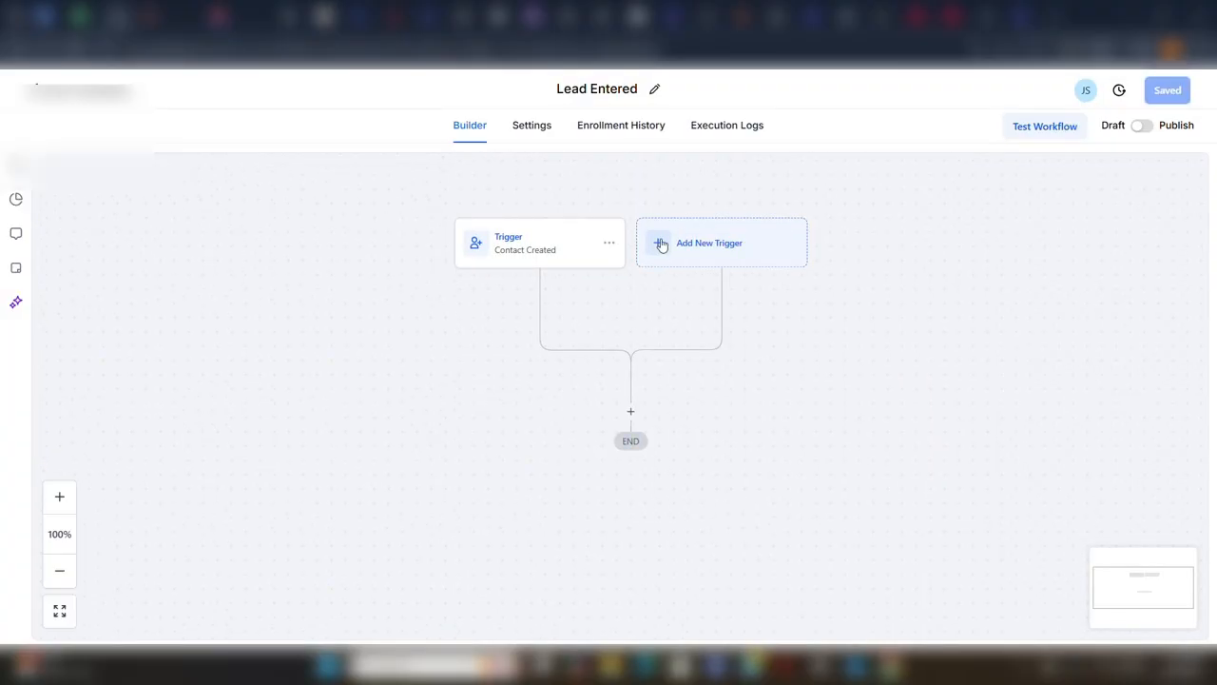
Add and save a second trigger of type Contact Tag with a Tag Added filter for the new lead tag.
{"action": "left_click", "coordinate": [661, 244]}
{"action": "left_click", "coordinate": [948, 242]}
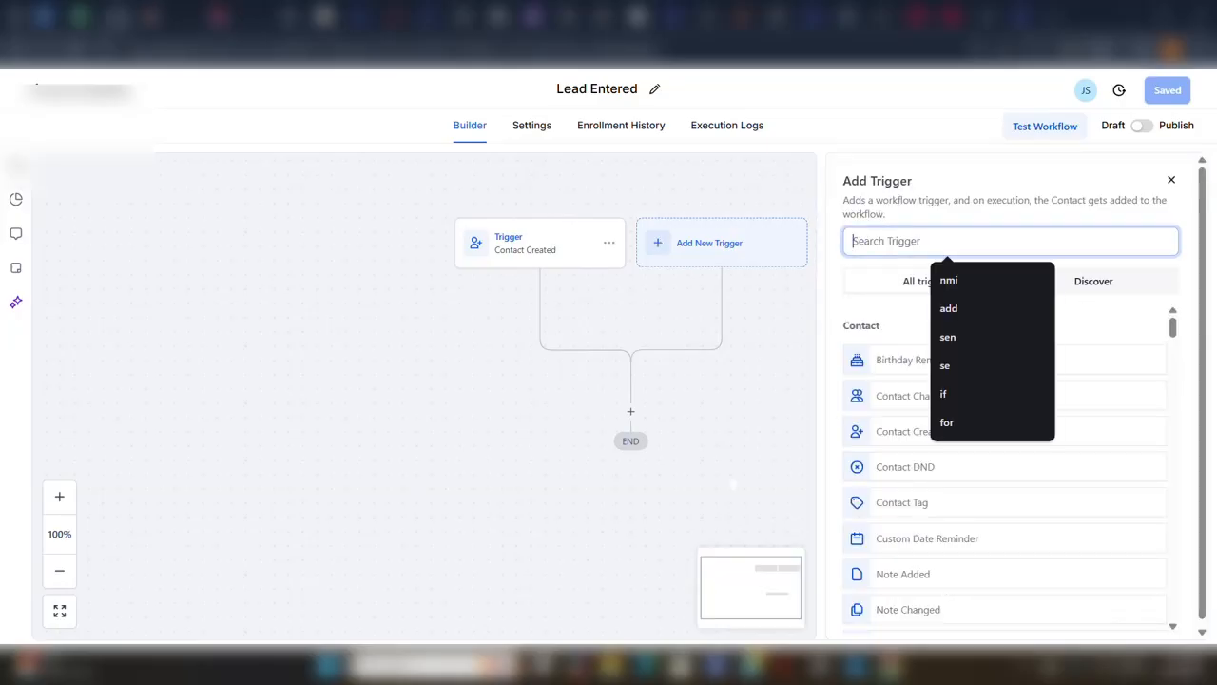
{"action": "type", "text": "tag"}
{"action": "left_click", "coordinate": [905, 355]}
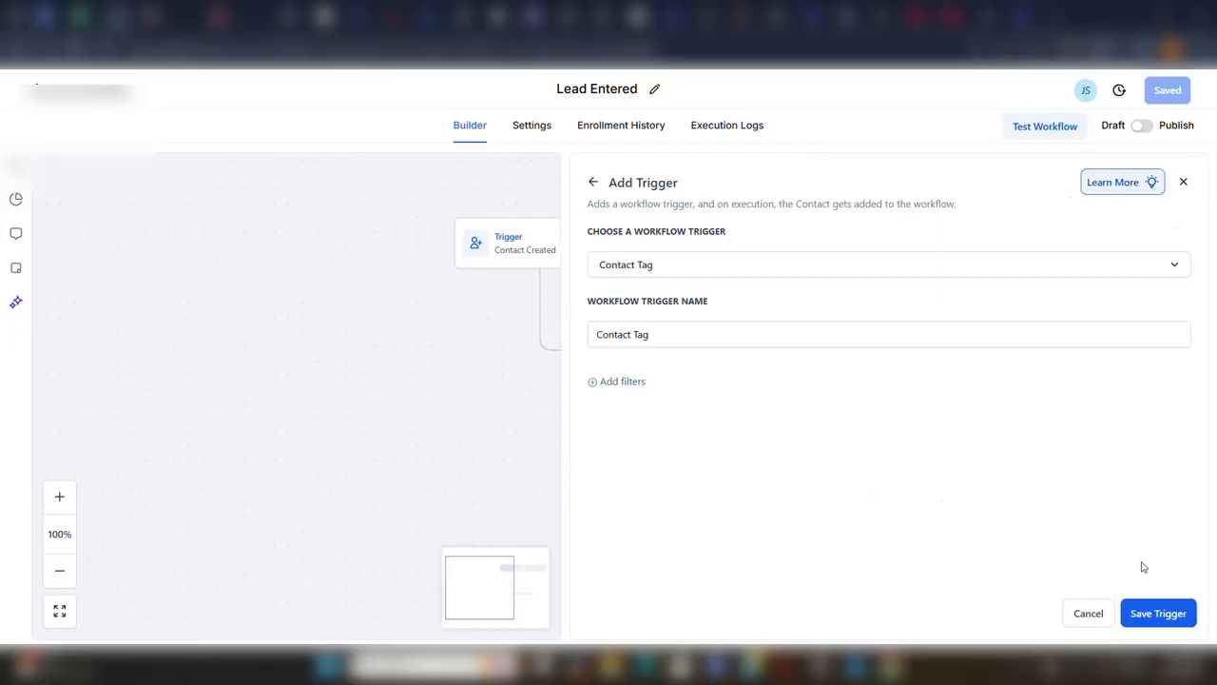
{"action": "left_click", "coordinate": [620, 381]}
{"action": "left_click", "coordinate": [633, 407]}
{"action": "left_click", "coordinate": [639, 495]}
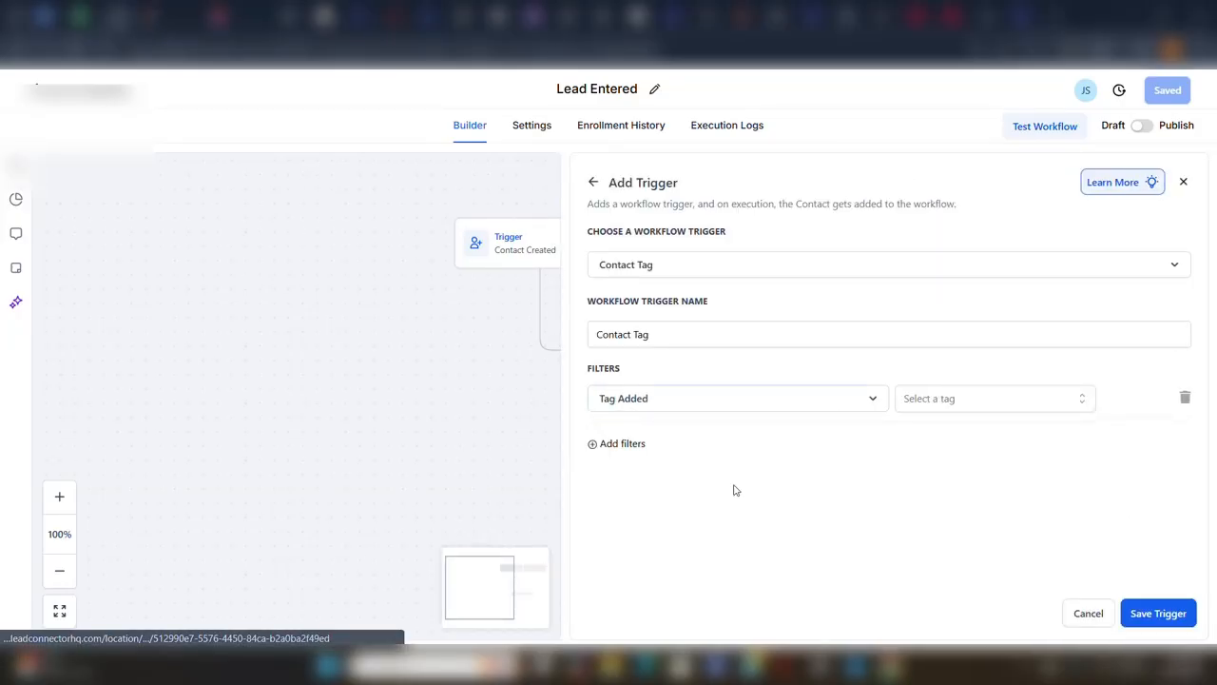
{"action": "left_click", "coordinate": [941, 400]}
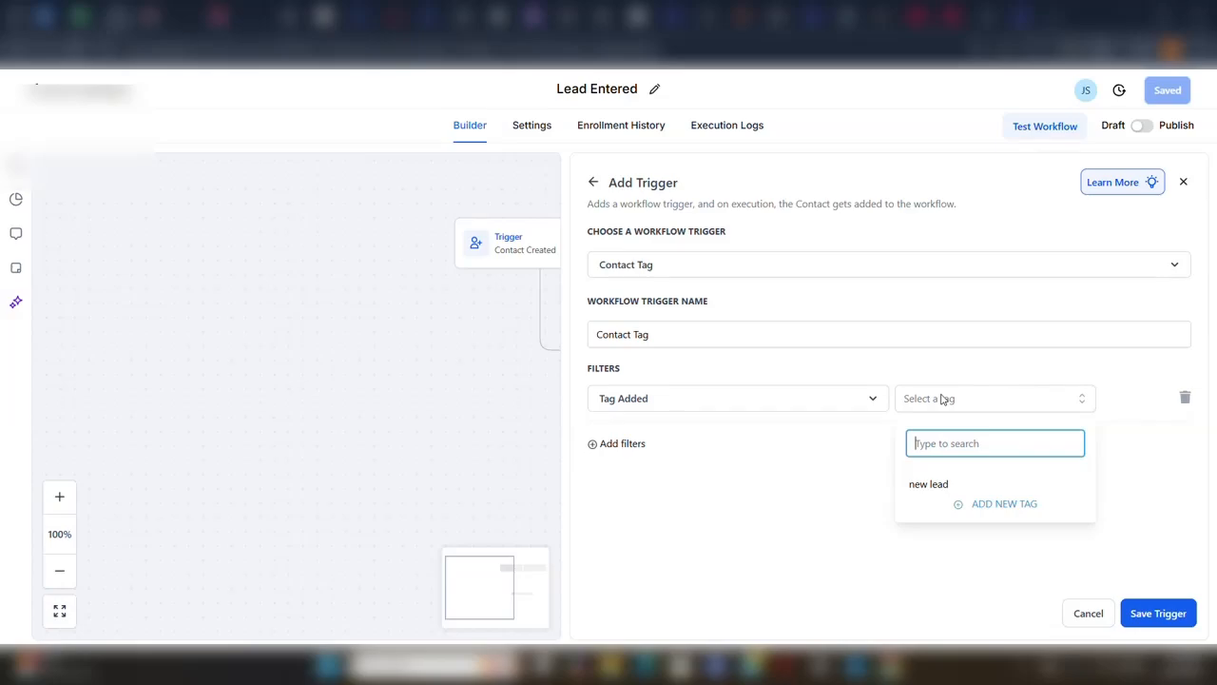
{"action": "left_click", "coordinate": [938, 486]}
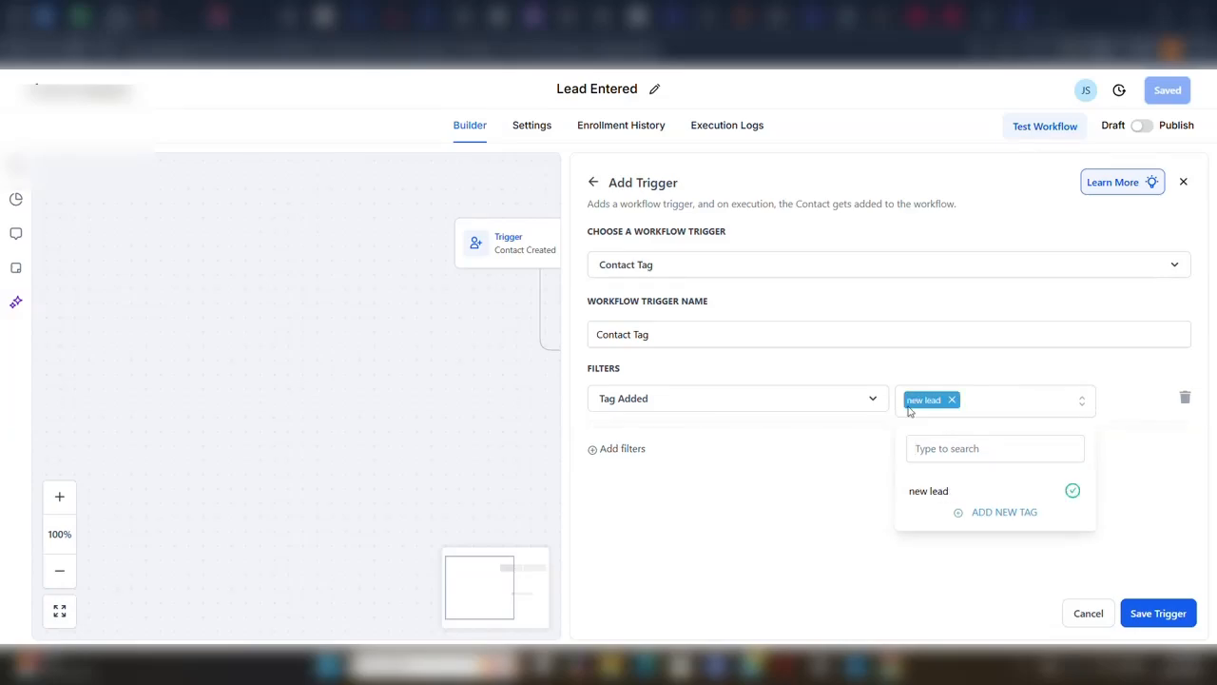
{"action": "left_click", "coordinate": [1141, 615]}
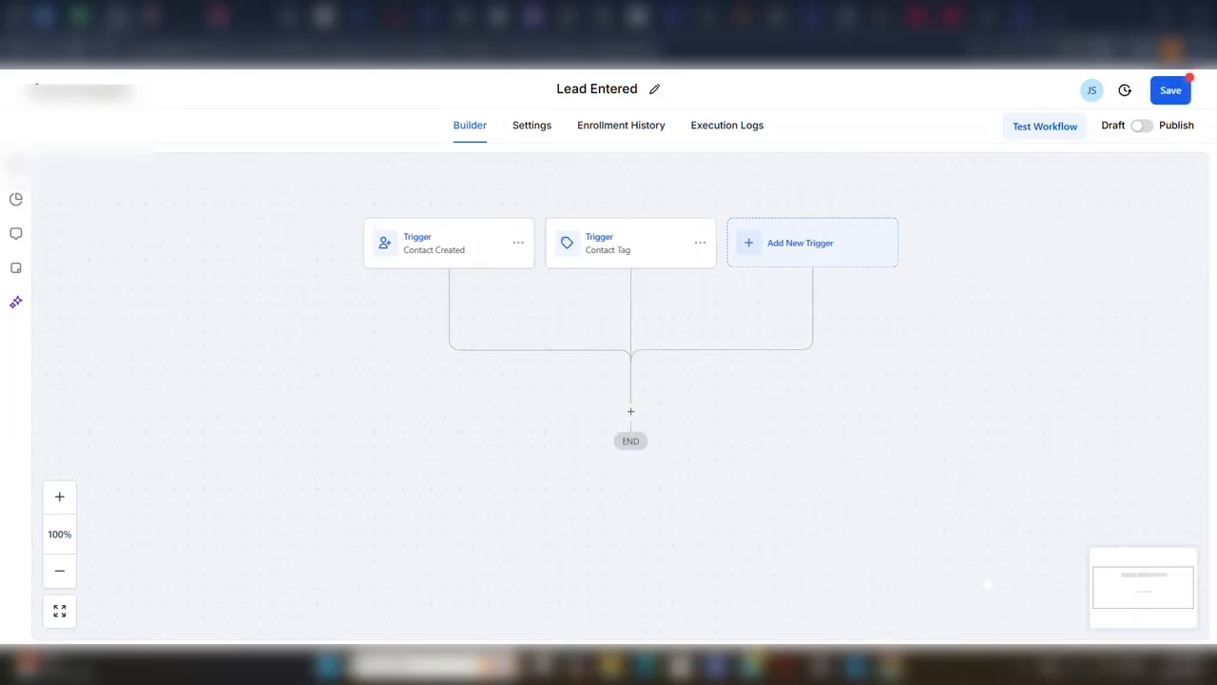
Add an Update Contact Field action below the workflow's triggers.
{"action": "left_click", "coordinate": [631, 412]}
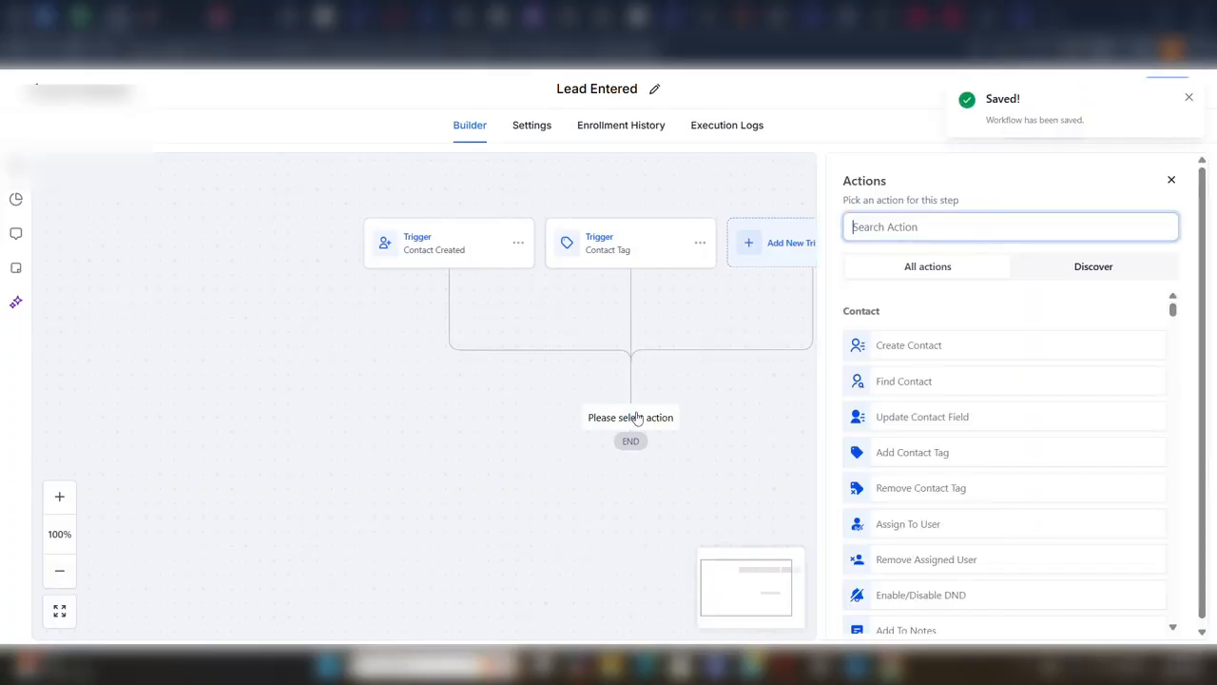
{"action": "left_click", "coordinate": [919, 227]}
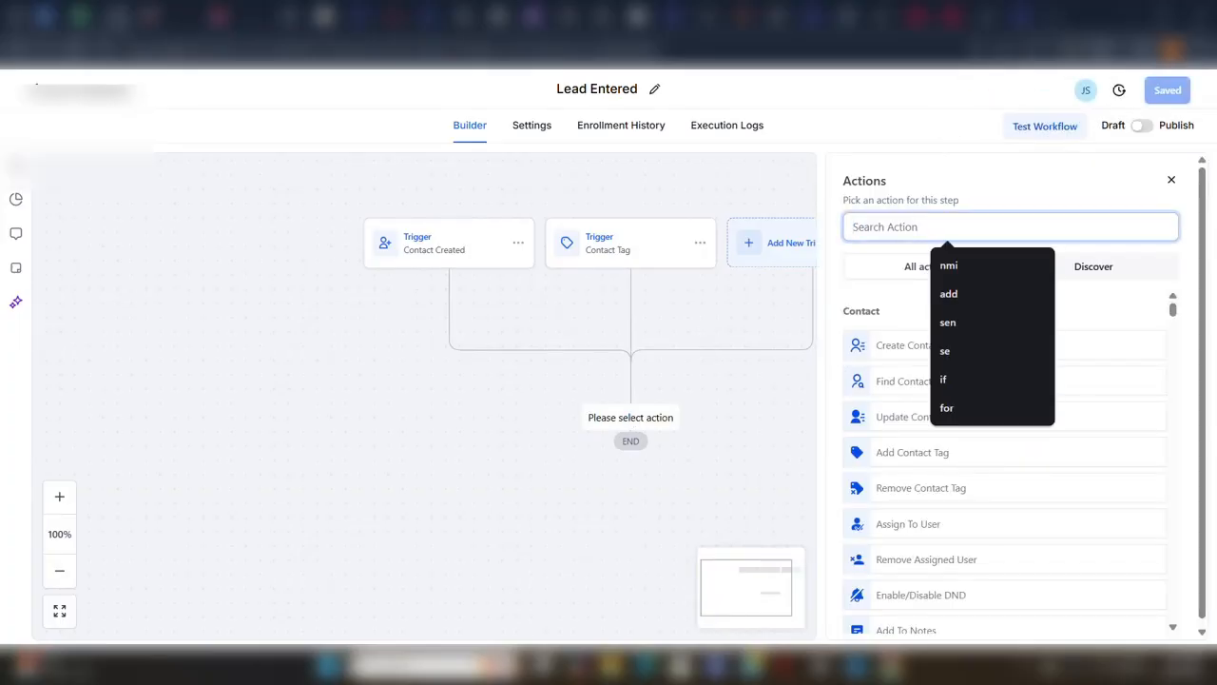
{"action": "type", "text": "cont"}
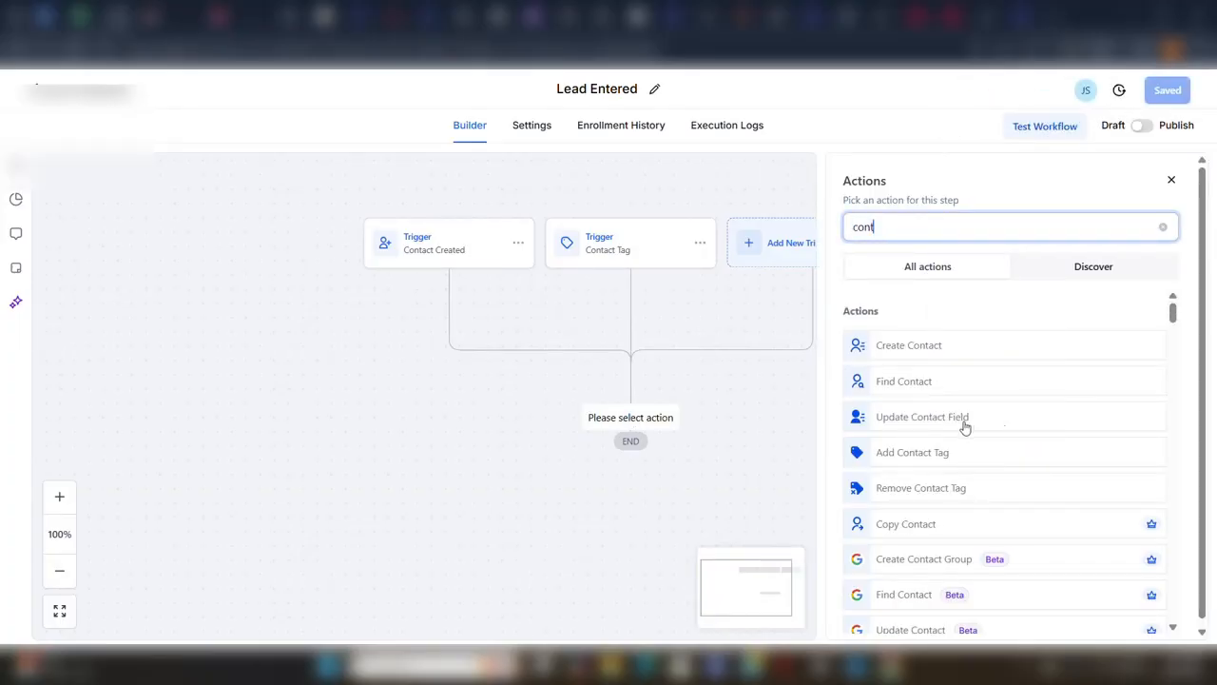
{"action": "left_click", "coordinate": [964, 423]}
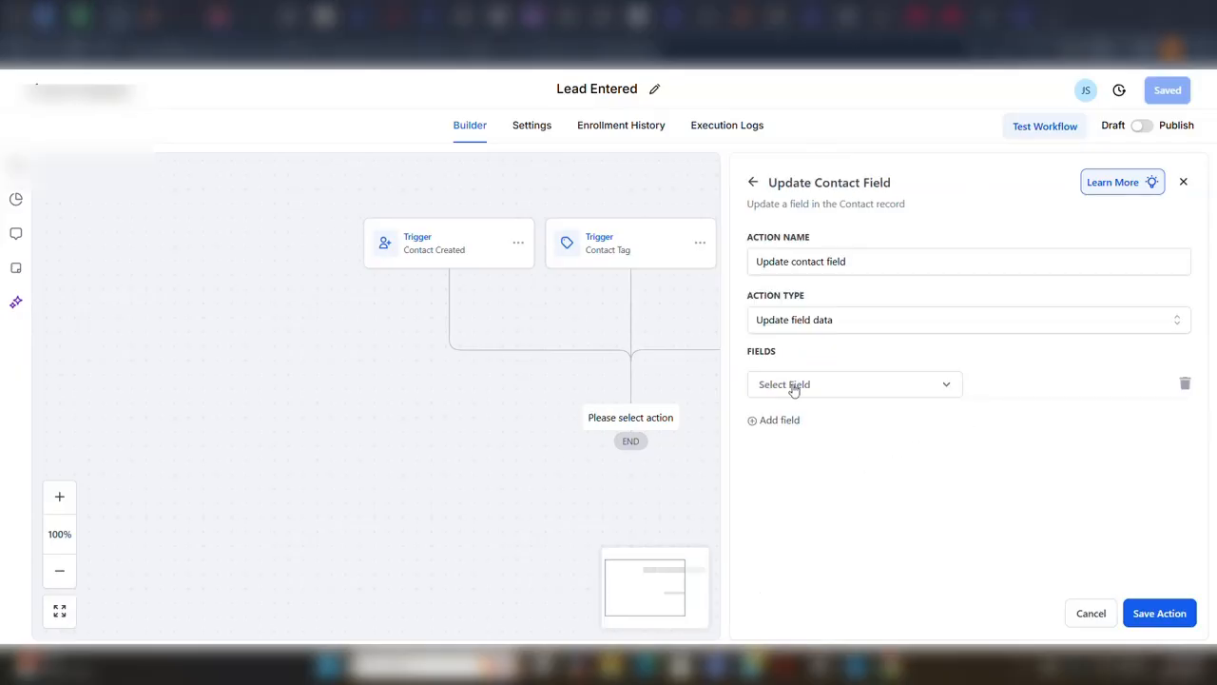
Choose Lead created time stamp as the contact field that the action updates.
{"action": "left_click", "coordinate": [794, 388]}
{"action": "left_click", "coordinate": [794, 389]}
{"action": "left_click", "coordinate": [794, 390]}
{"action": "scroll", "coordinate": [808, 506], "scroll_direction": "down", "scroll_amount": 15}
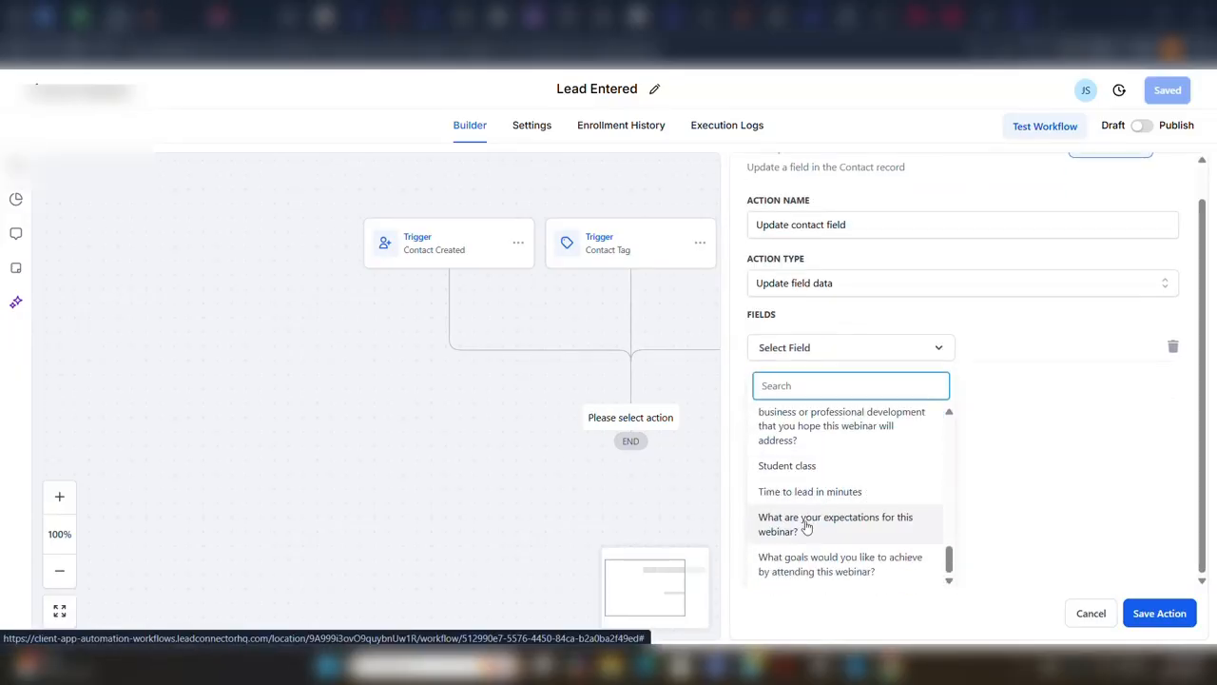
{"action": "scroll", "coordinate": [807, 533], "scroll_direction": "up", "scroll_amount": 5}
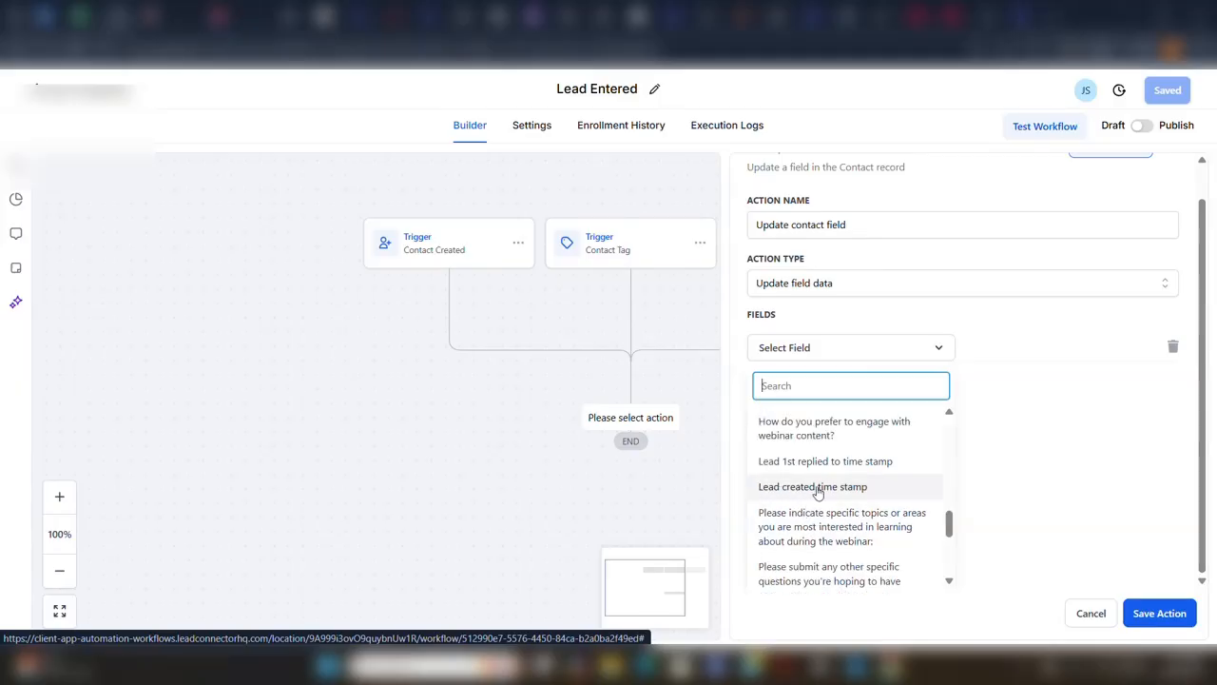
{"action": "left_click", "coordinate": [813, 487]}
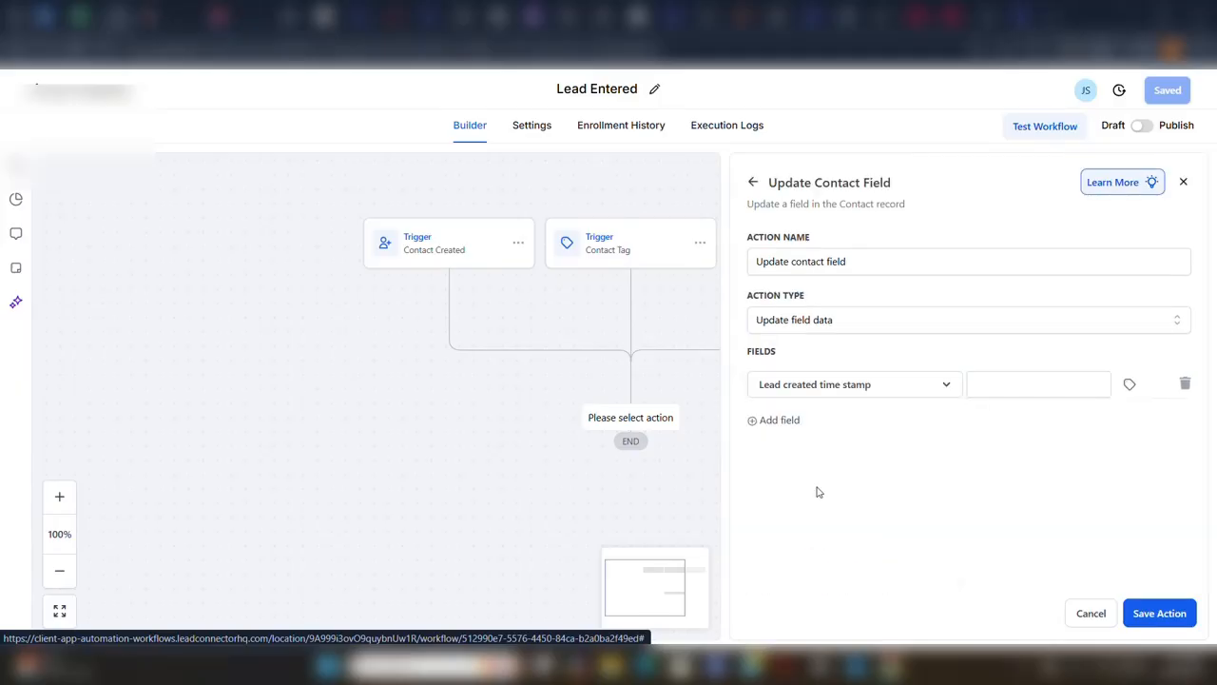
Set the field's value to the current date using the Right Now custom value {{right_now.date}}.
{"action": "left_click", "coordinate": [1129, 385]}
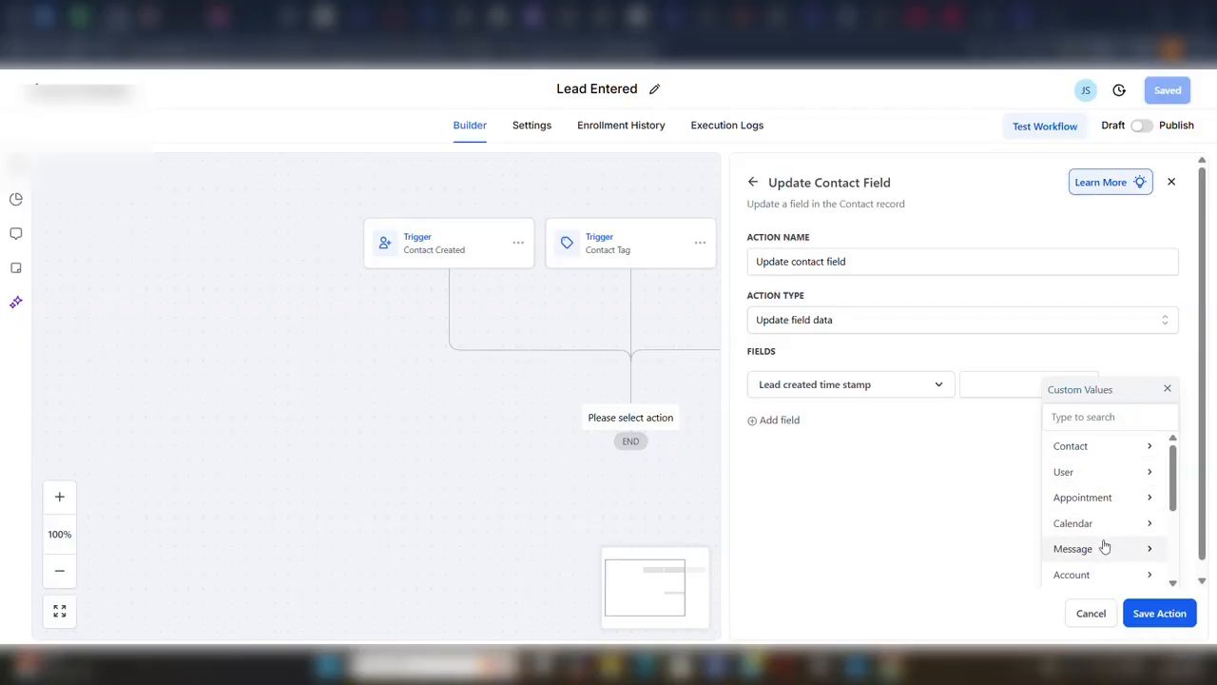
{"action": "scroll", "coordinate": [1100, 535], "scroll_direction": "down", "scroll_amount": 1}
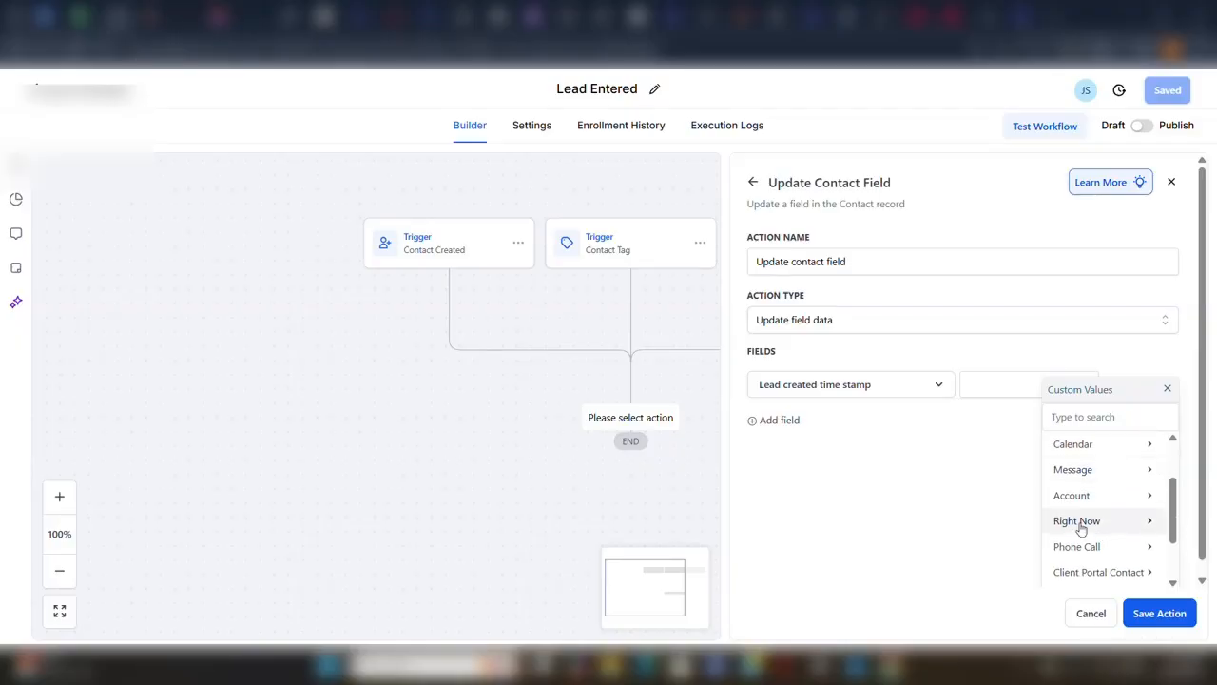
{"action": "left_click", "coordinate": [1079, 522]}
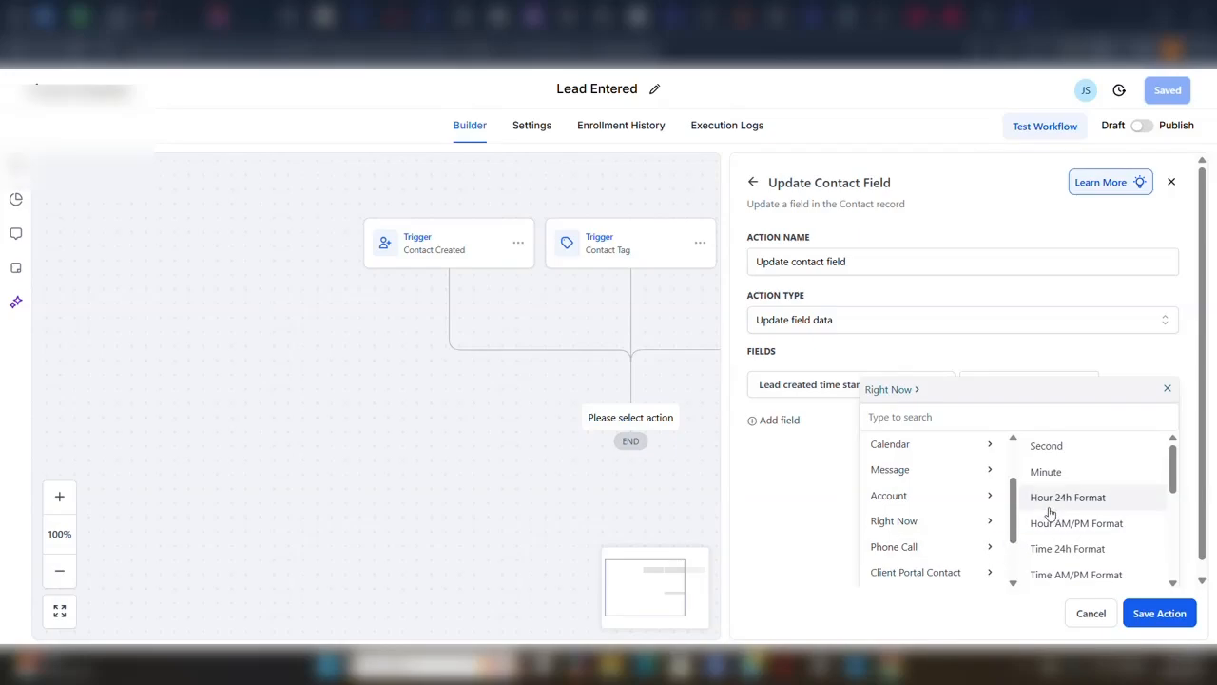
{"action": "scroll", "coordinate": [1046, 514], "scroll_direction": "down", "scroll_amount": 5}
{"action": "left_click", "coordinate": [1046, 576]}
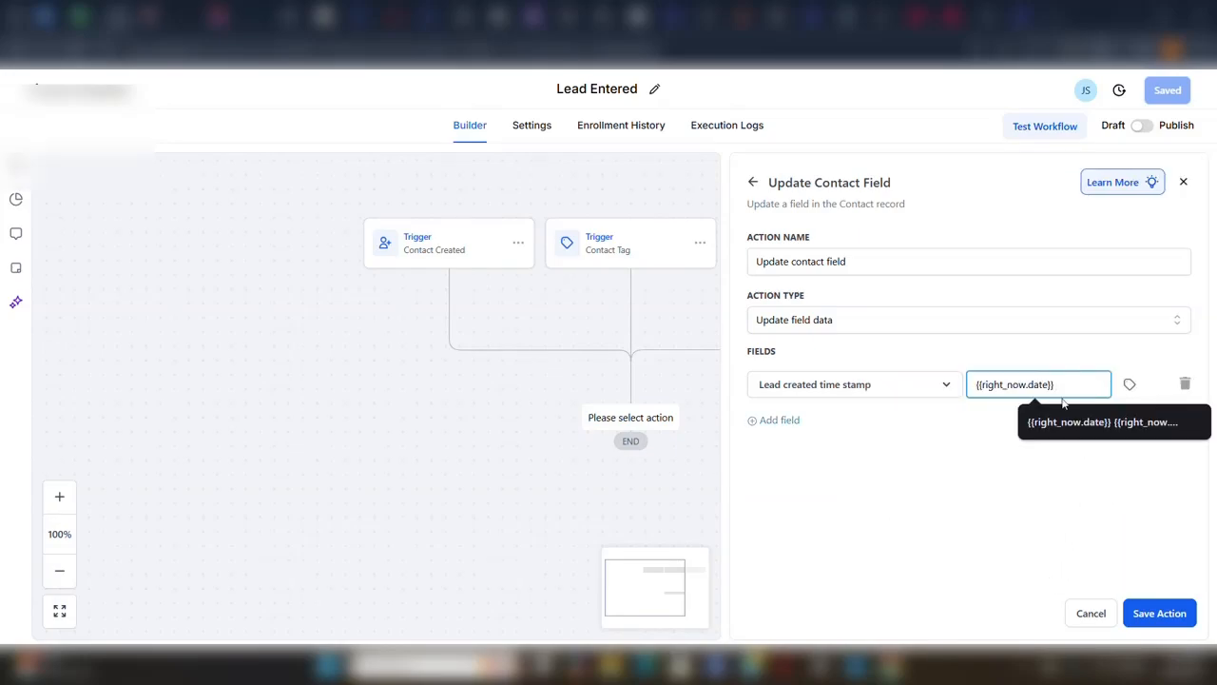
Append the Right Now hour in 24h format, {{right_now.hour}}, to the time stamp value and save the action.
{"action": "left_click", "coordinate": [1130, 385]}
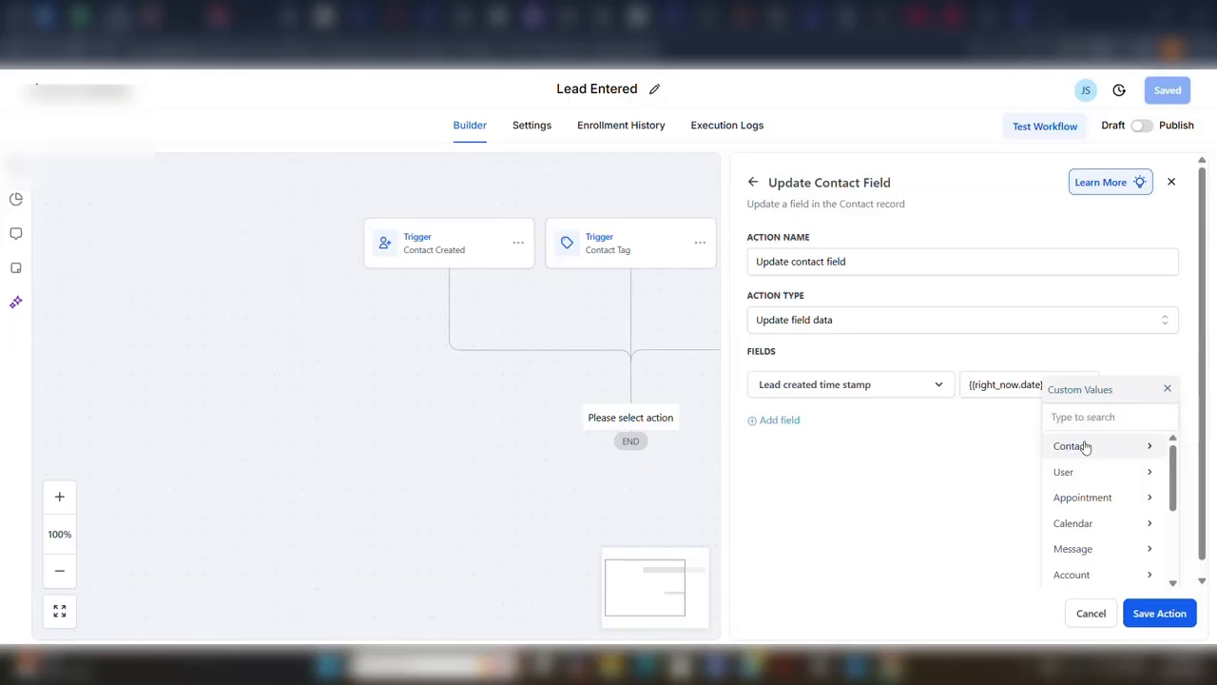
{"action": "scroll", "coordinate": [1093, 487], "scroll_direction": "down", "scroll_amount": 5}
{"action": "scroll", "coordinate": [1087, 501], "scroll_direction": "up", "scroll_amount": 2}
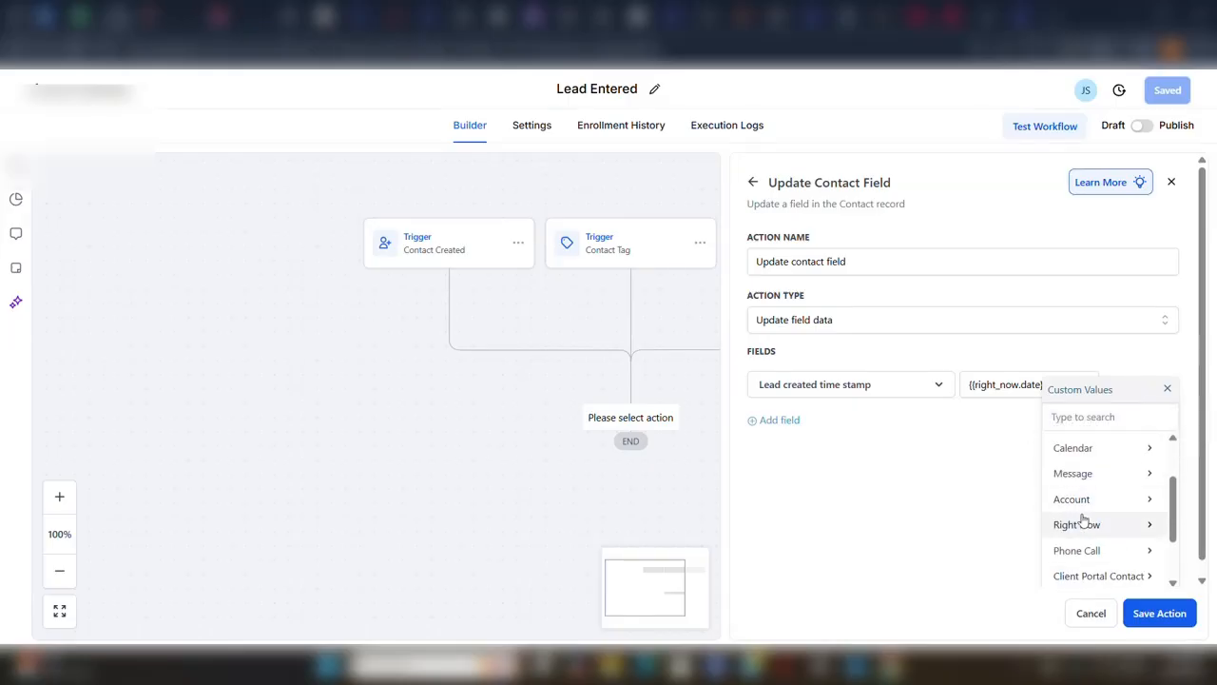
{"action": "left_click", "coordinate": [1083, 522]}
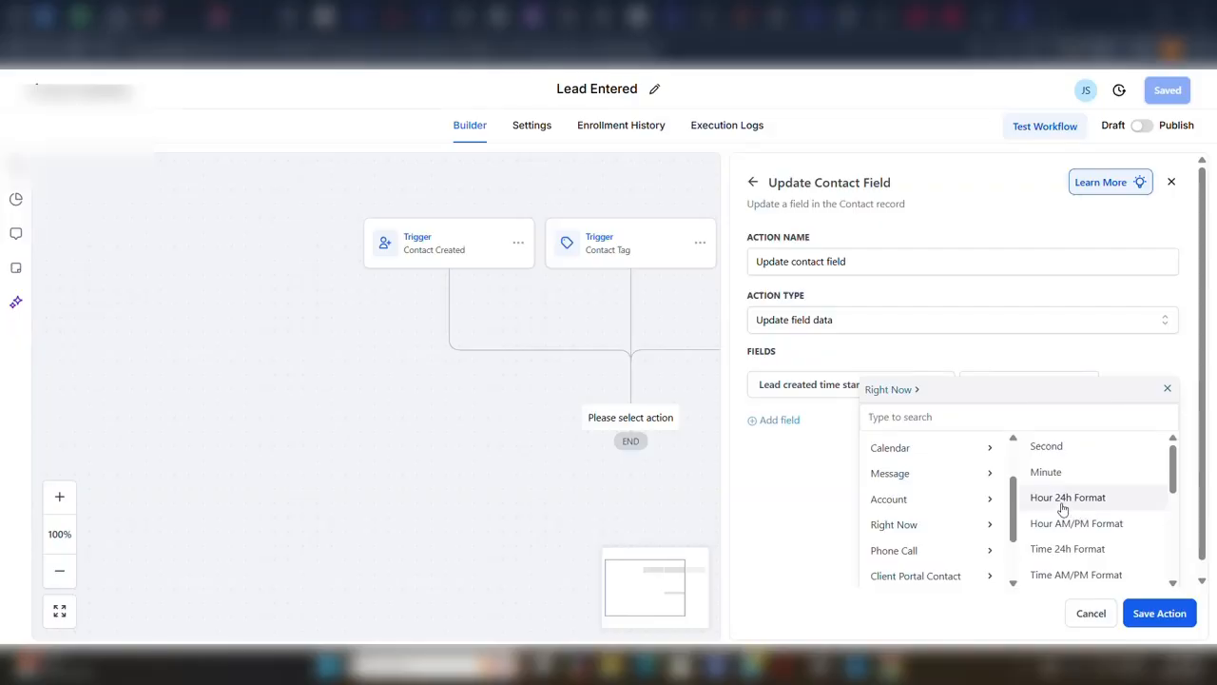
{"action": "left_click", "coordinate": [1061, 498]}
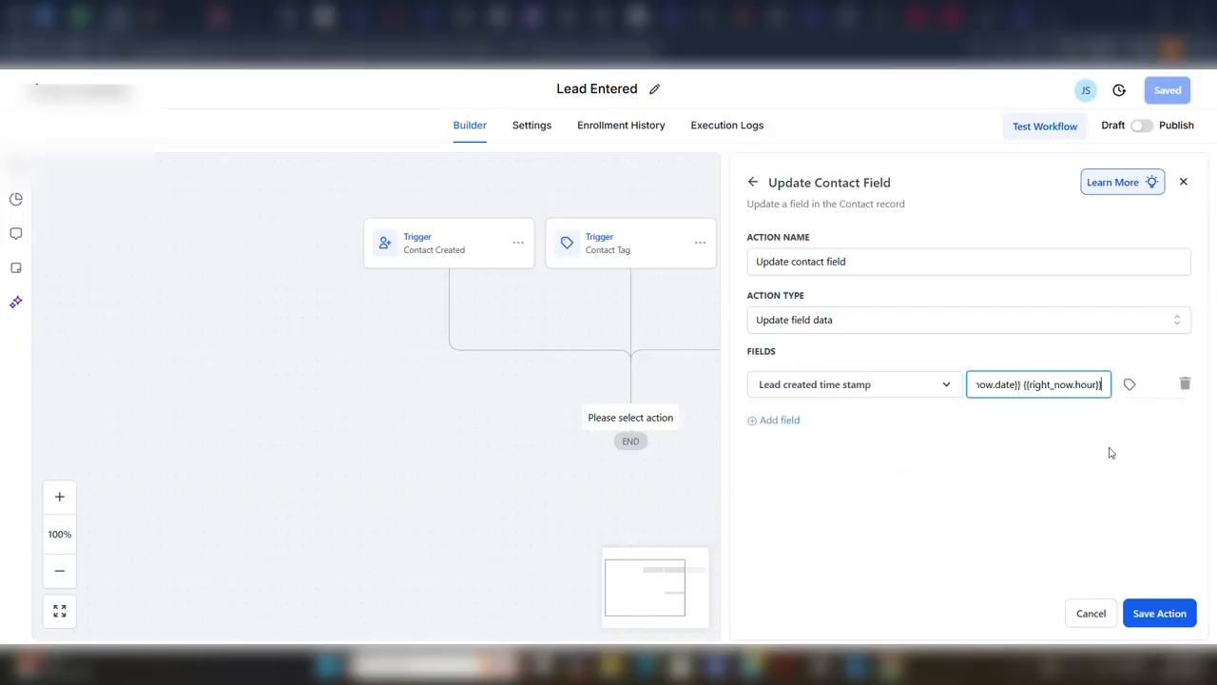
{"action": "left_click", "coordinate": [1153, 614]}
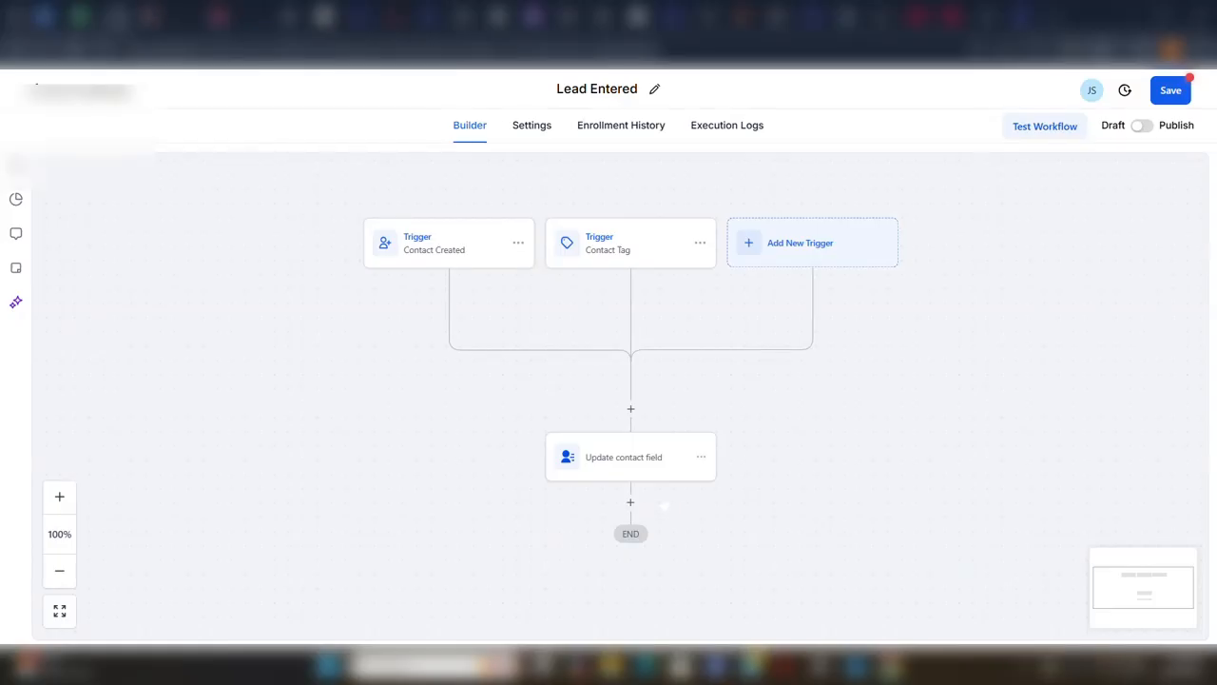
Save the Lead Entered workflow and switch it from draft to published.
{"action": "left_click", "coordinate": [1171, 90]}
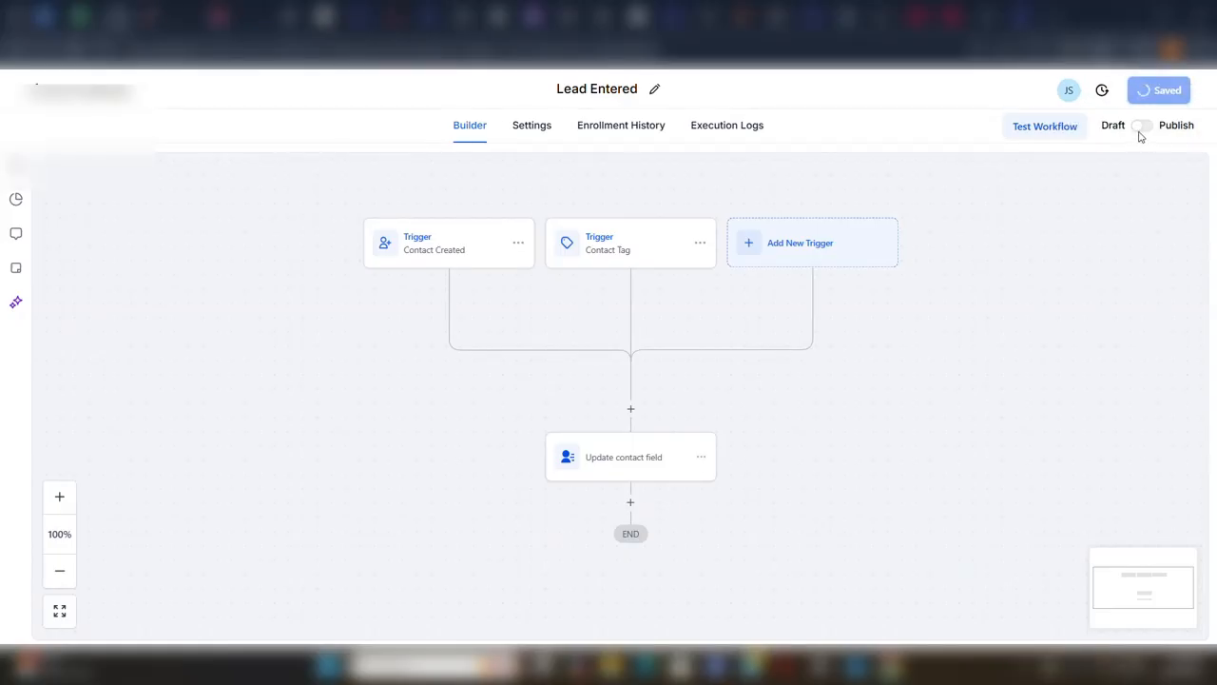
{"action": "left_click", "coordinate": [1190, 101]}
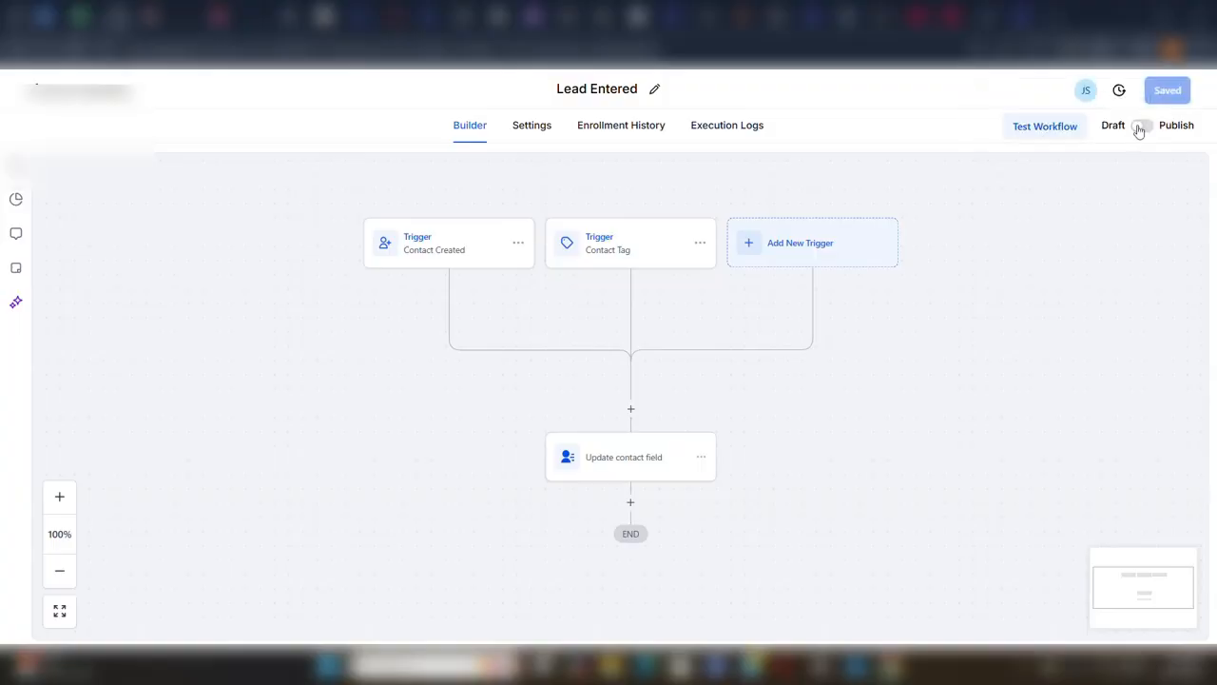
{"action": "left_click", "coordinate": [1140, 127]}
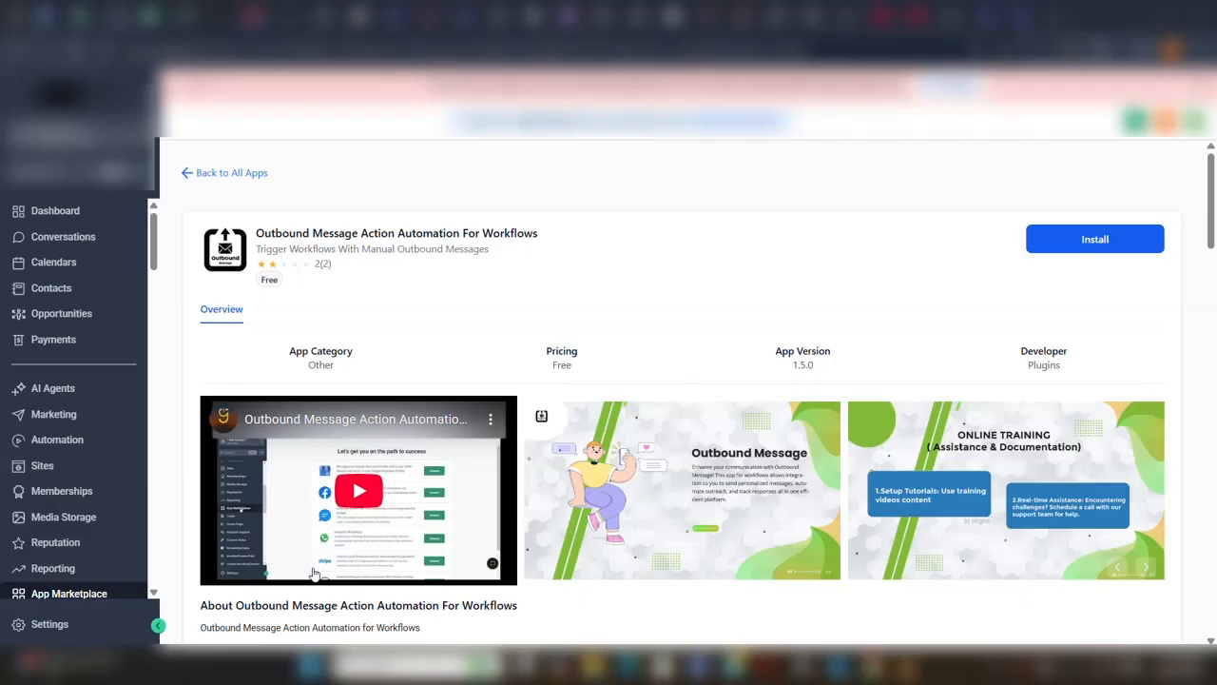
Install the Outbound Message Action Automation For Workflows app with its requested permissions and dismiss the external authentication form.
{"action": "left_click", "coordinate": [1070, 249]}
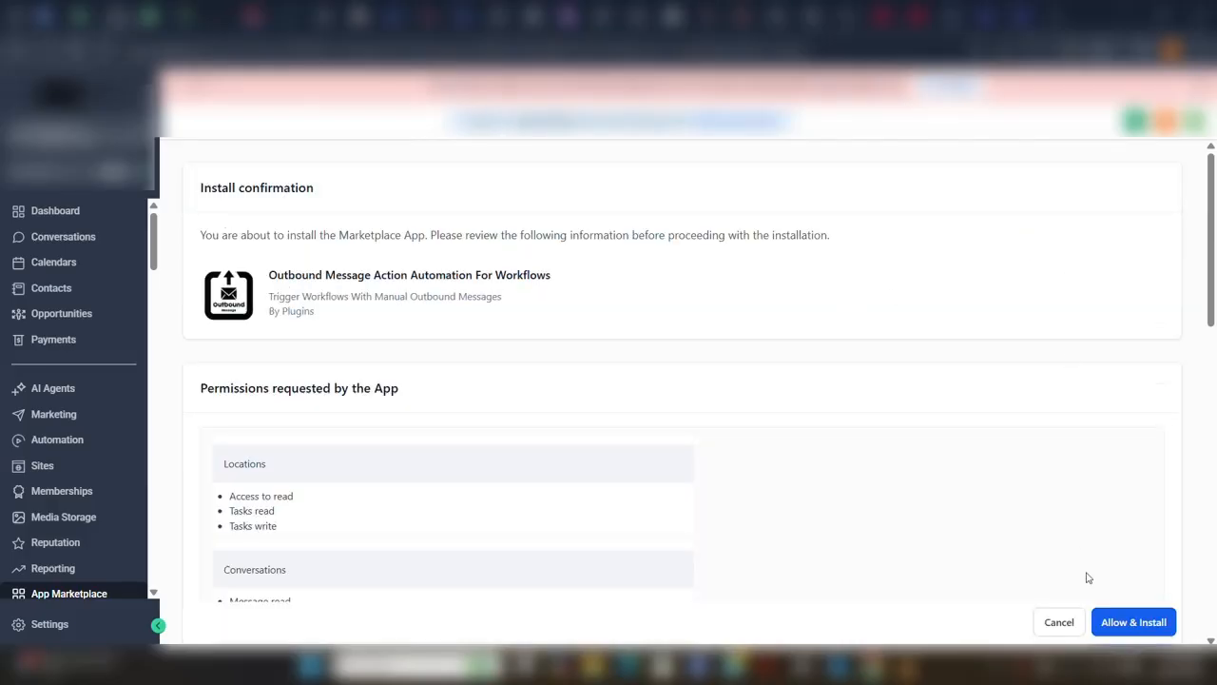
{"action": "left_click", "coordinate": [1131, 627]}
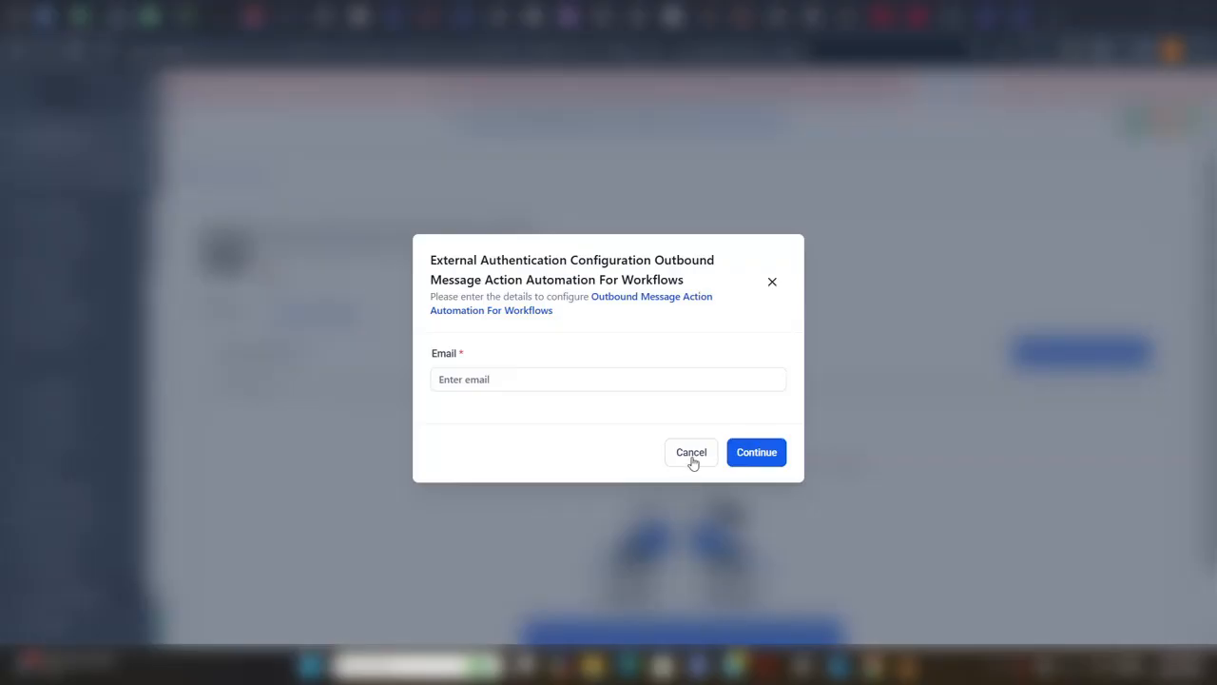
{"action": "left_click", "coordinate": [691, 453]}
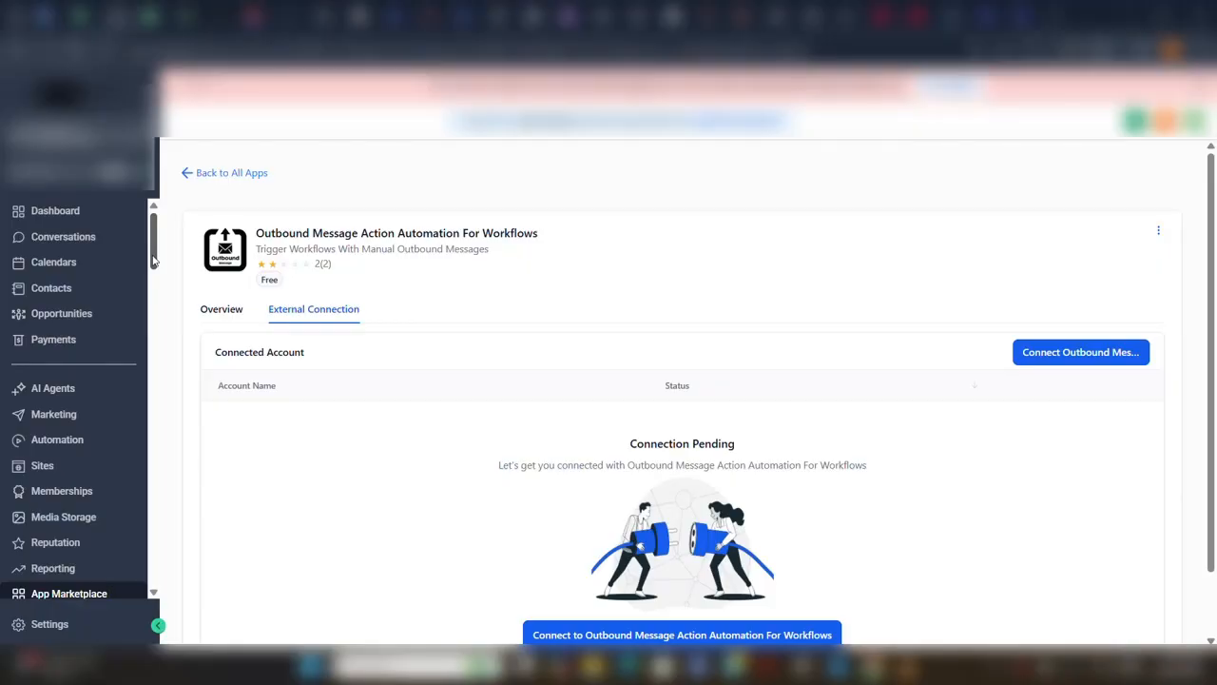
Open the installed Outbound Message app's setup, fill in the account e-mail and complete the configuration.
{"action": "left_click_drag", "start_coordinate": [152, 257], "coordinate": [159, 383]}
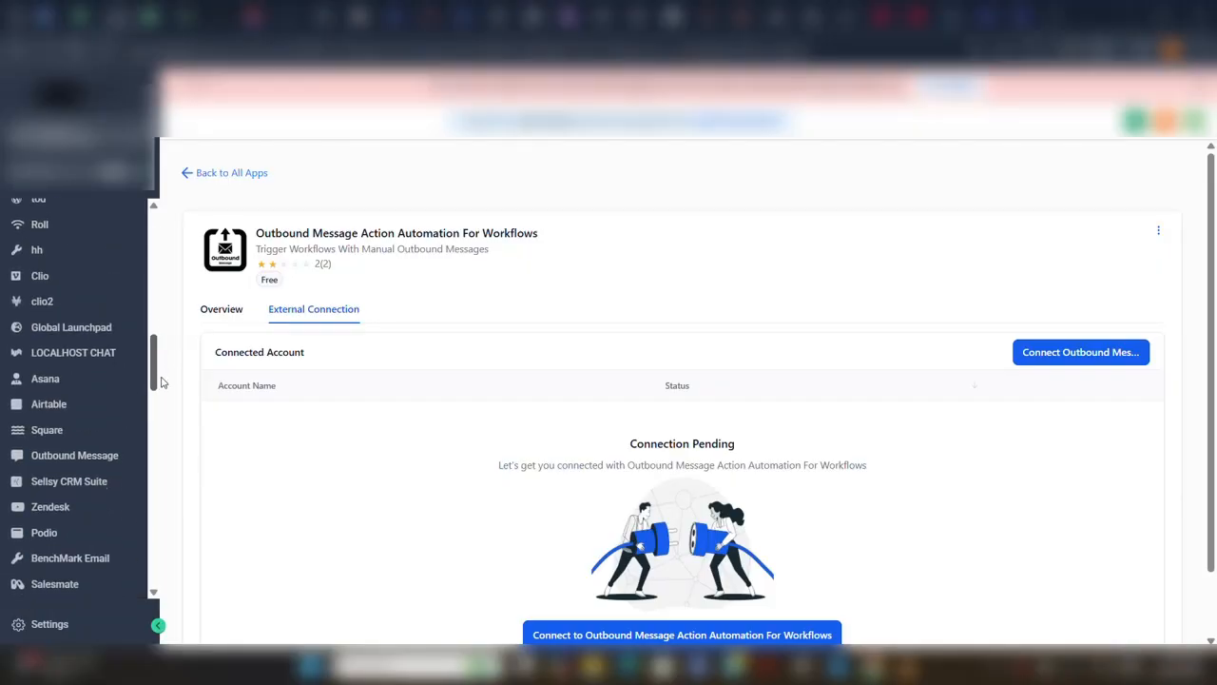
{"action": "left_click", "coordinate": [73, 460]}
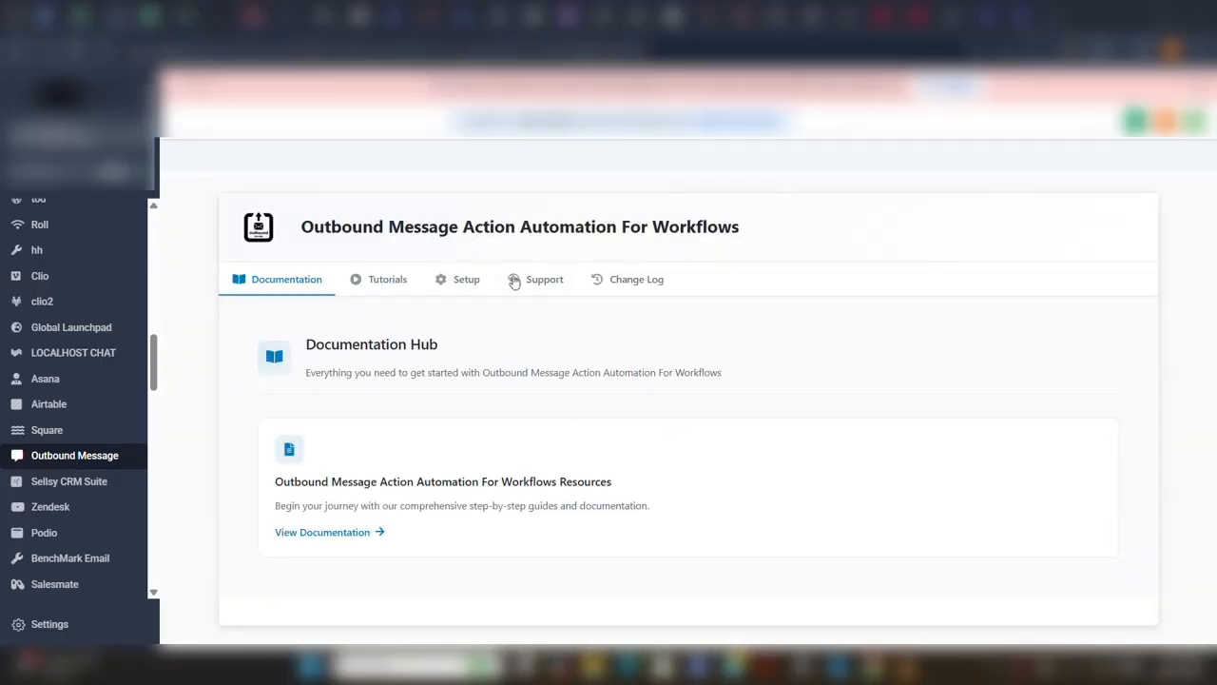
{"action": "left_click", "coordinate": [456, 282]}
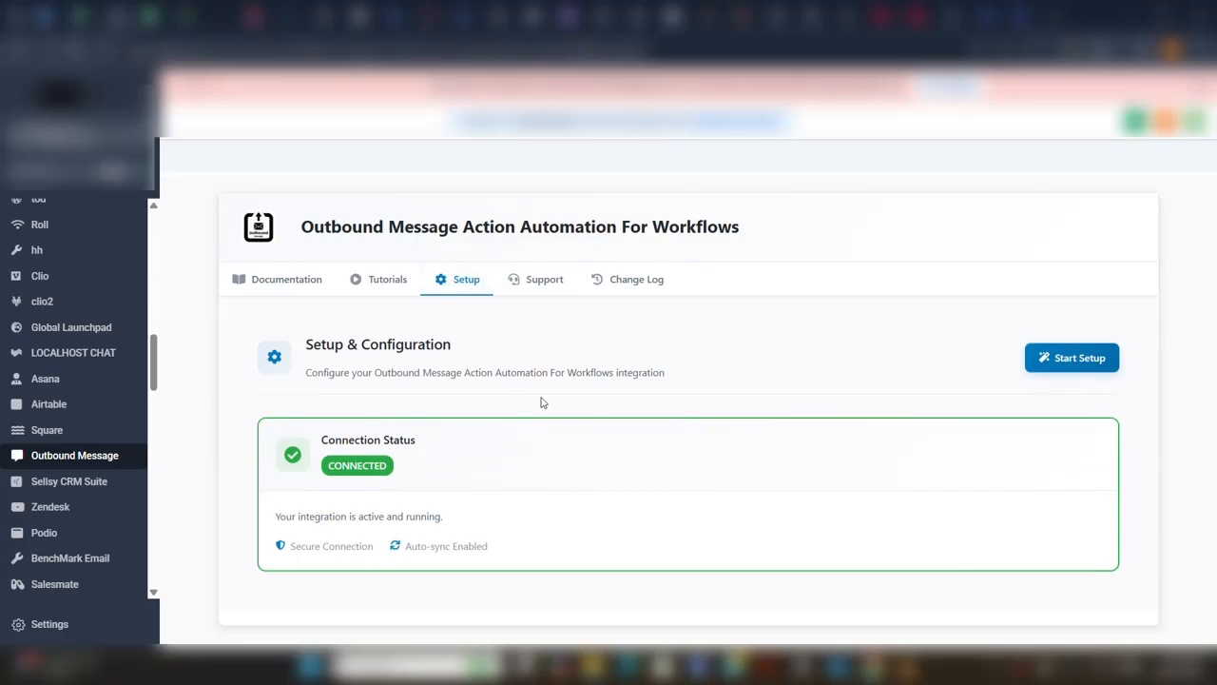
{"action": "left_click", "coordinate": [1056, 369]}
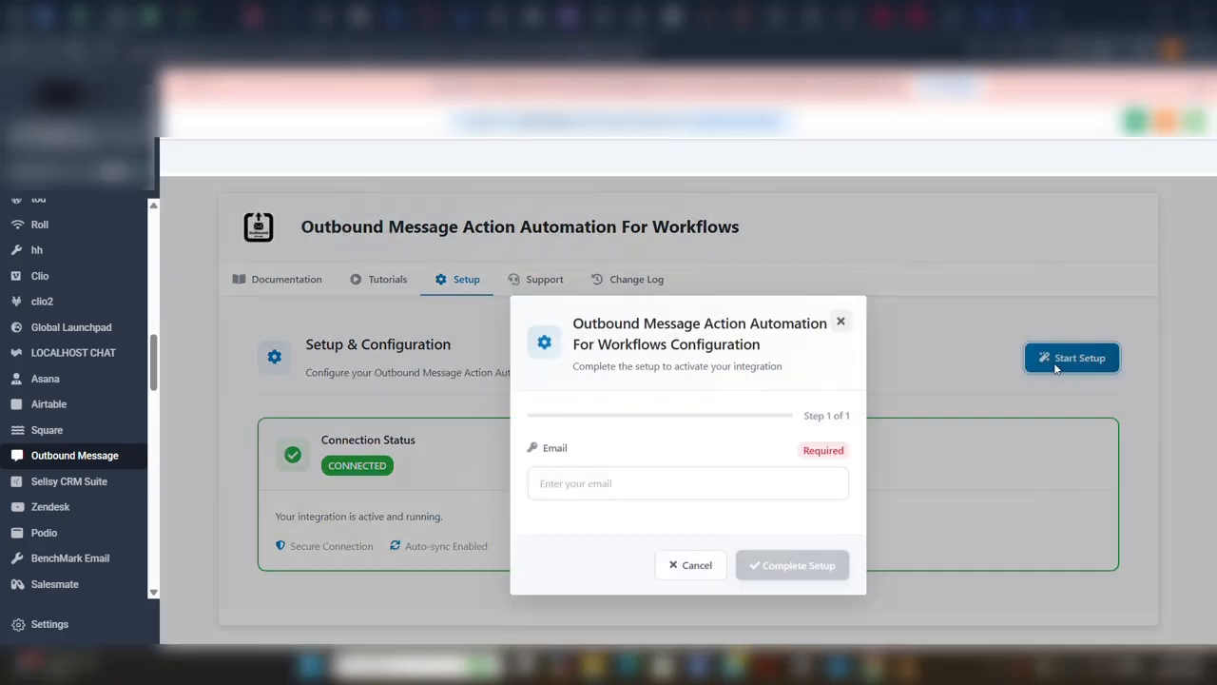
{"action": "left_click", "coordinate": [680, 485]}
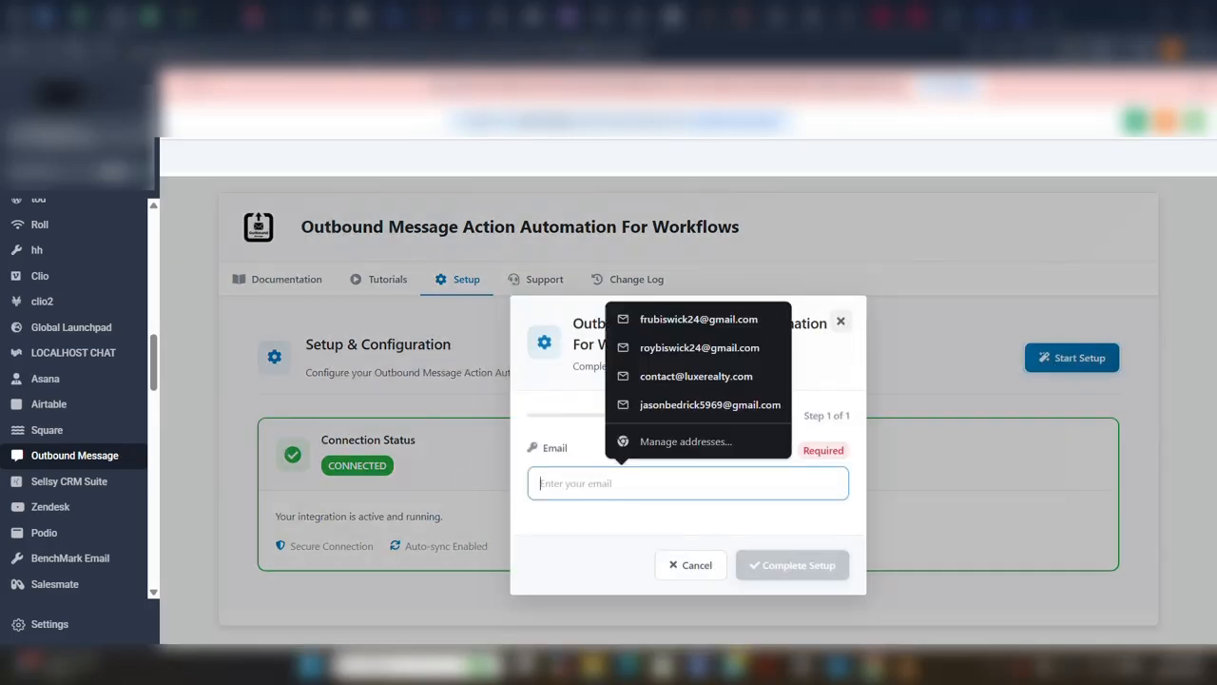
{"action": "left_click", "coordinate": [674, 325]}
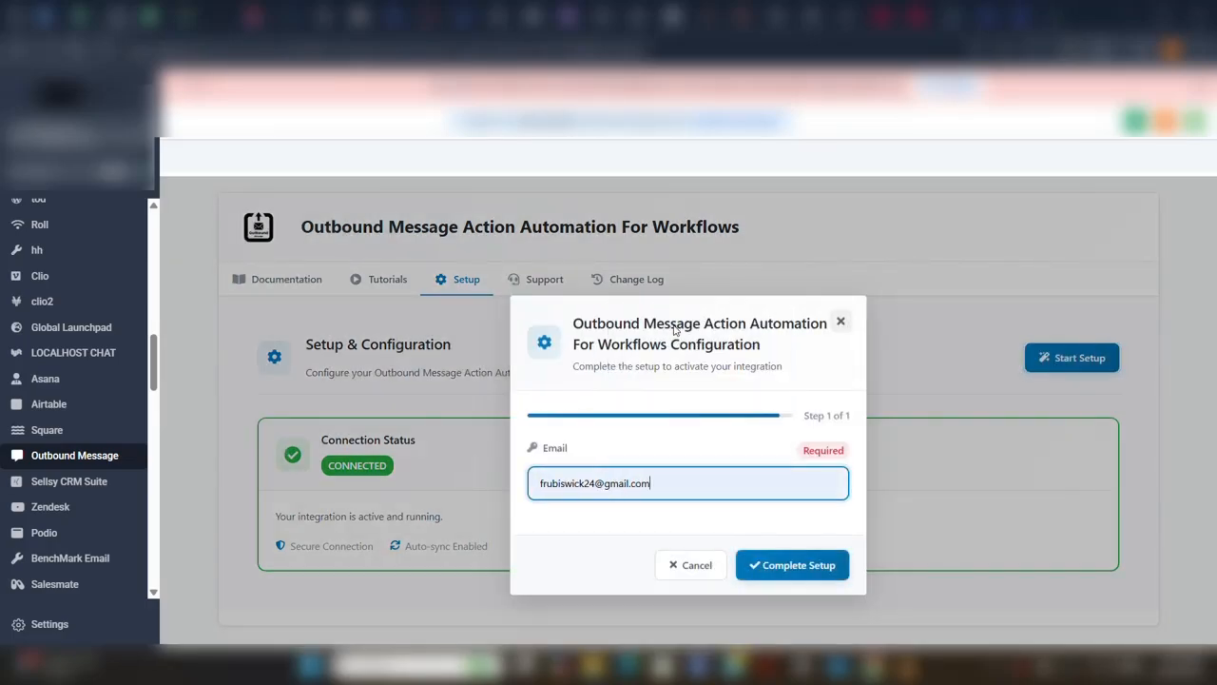
{"action": "left_click", "coordinate": [786, 567]}
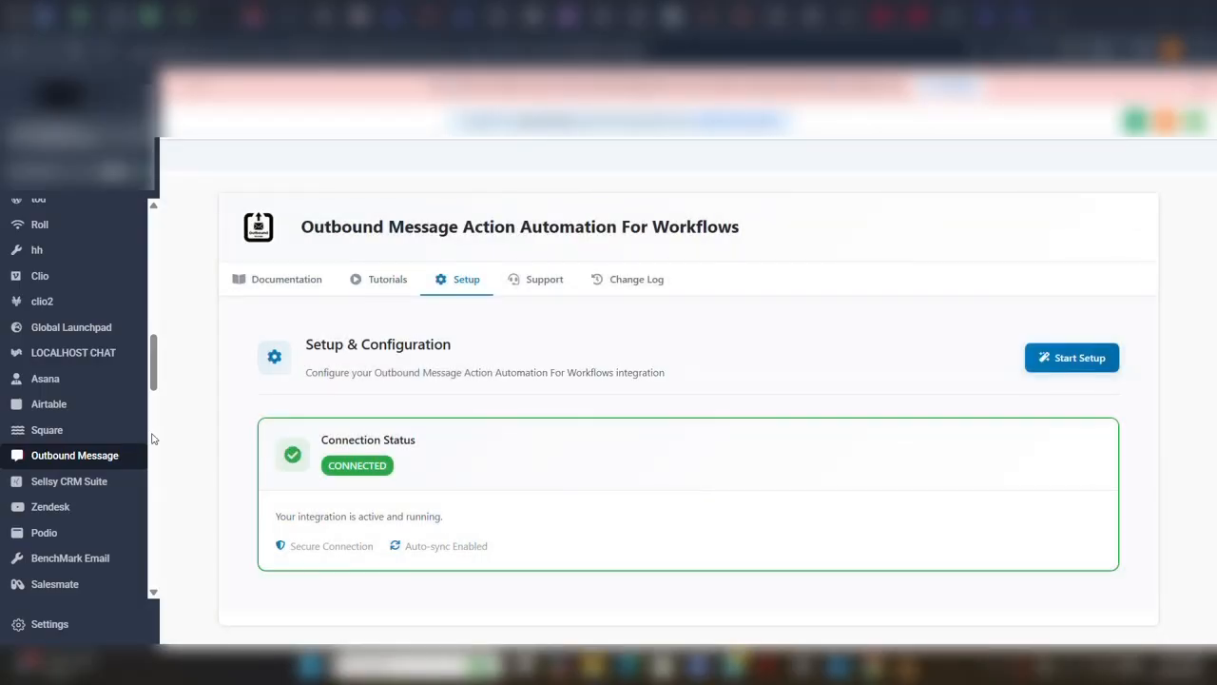
Return to the automations and add and save a Contact Created trigger in the Time To Lead Outbound workflow.
{"action": "left_click_drag", "start_coordinate": [154, 379], "coordinate": [150, 274]}
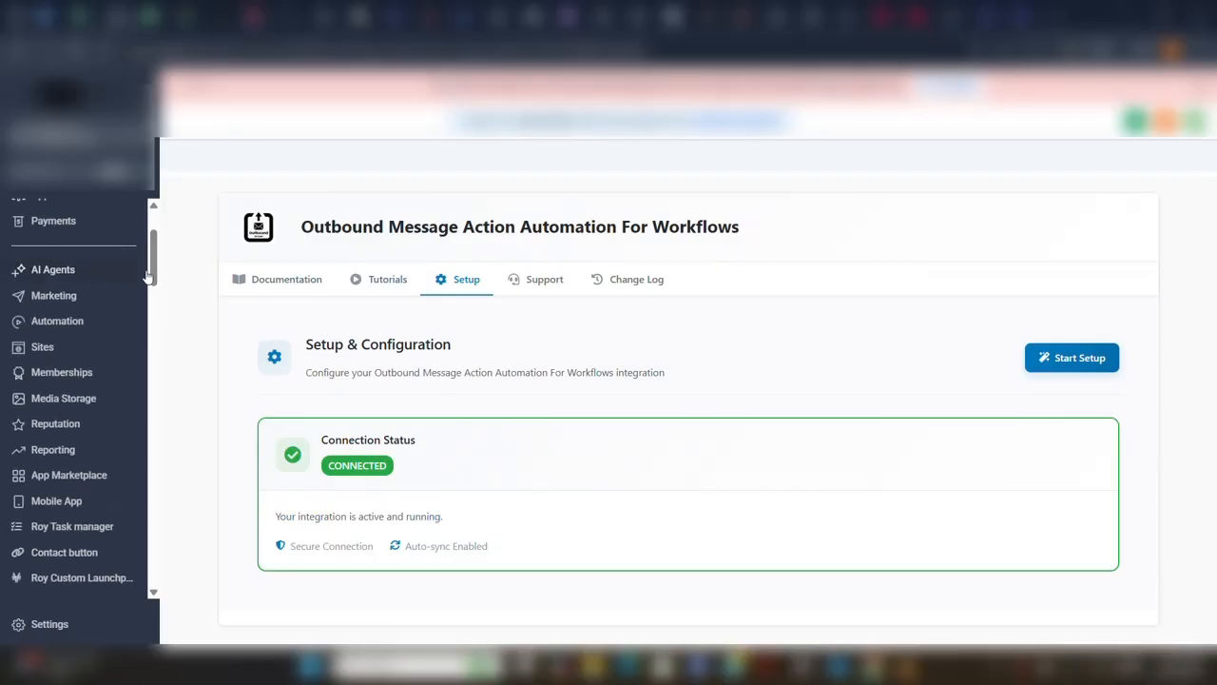
{"action": "left_click", "coordinate": [63, 324]}
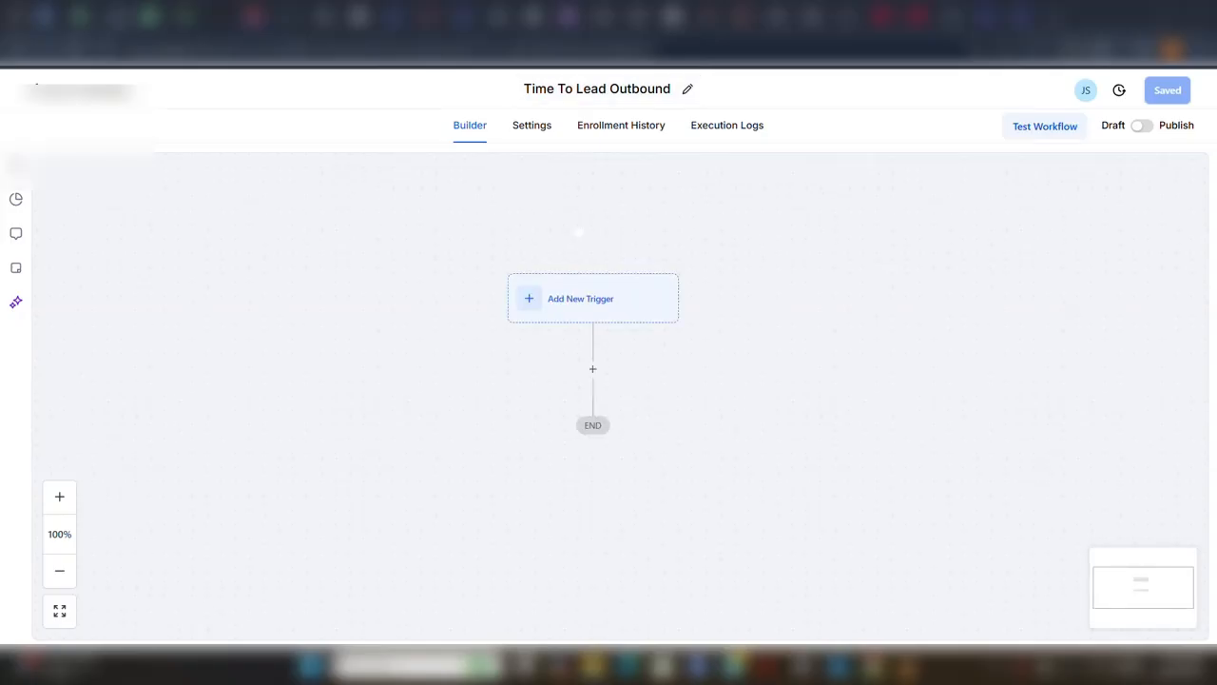
{"action": "left_click", "coordinate": [544, 302]}
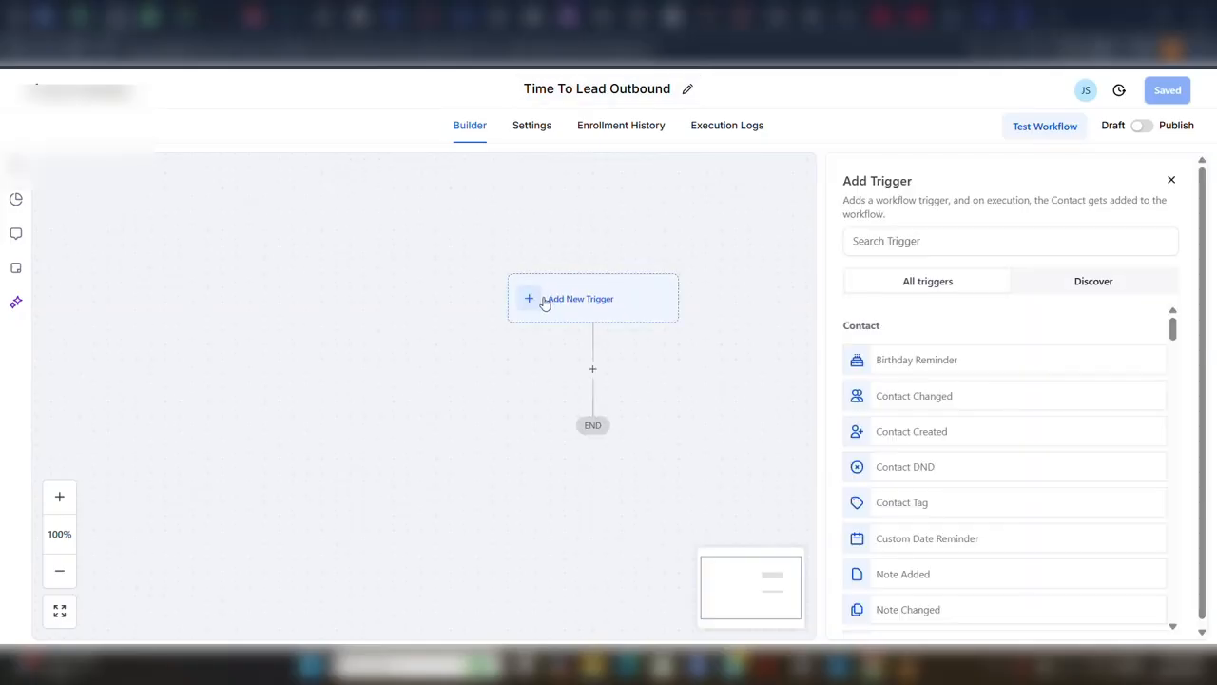
{"action": "left_click", "coordinate": [880, 431]}
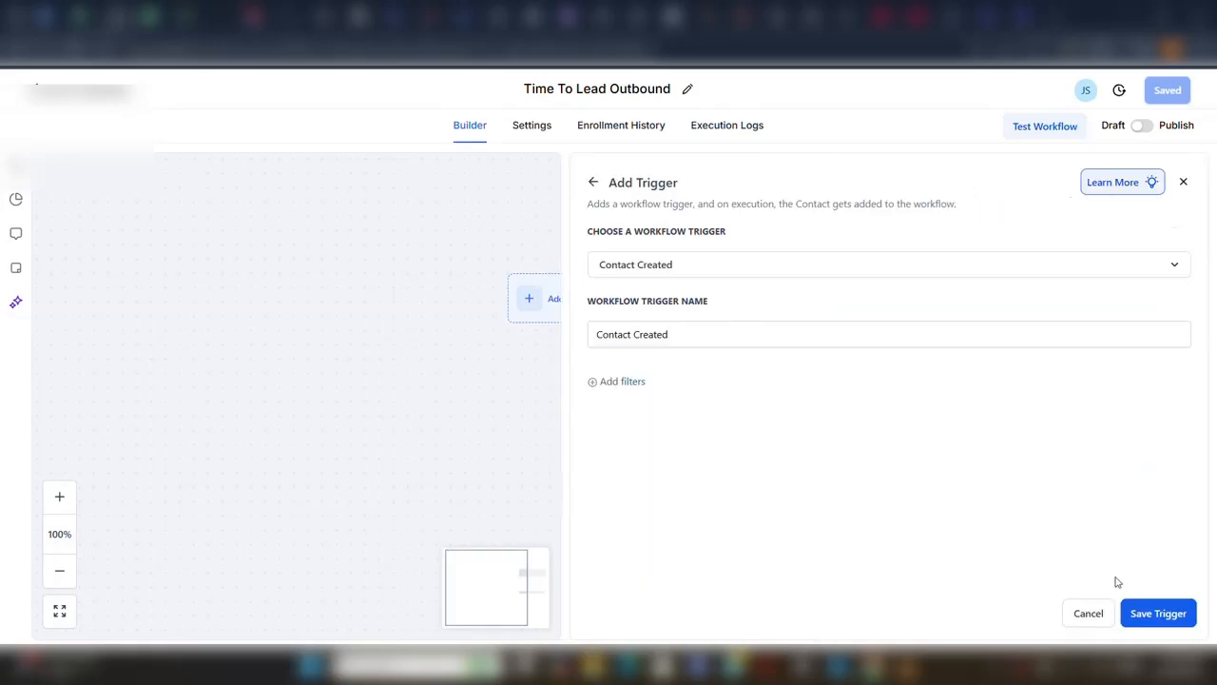
{"action": "left_click", "coordinate": [1156, 615]}
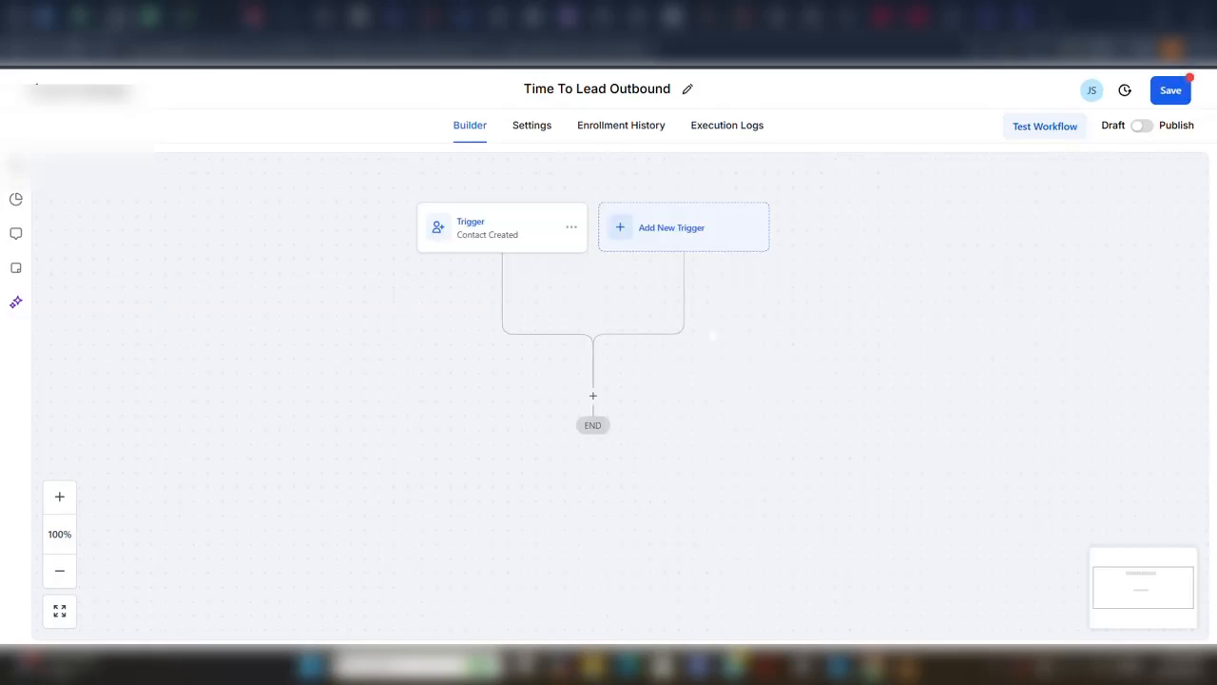
Add a second trigger to the workflow, searching for "outboun" and choosing Outbound Message Manual.
{"action": "left_click", "coordinate": [629, 231]}
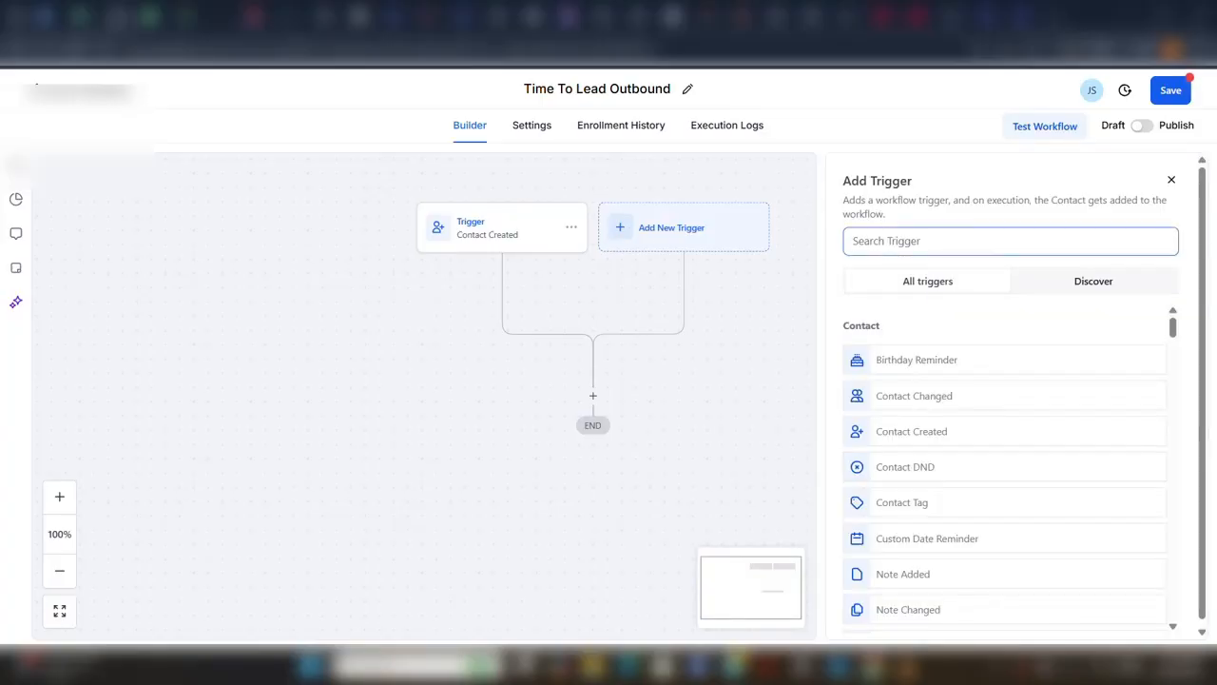
{"action": "left_click", "coordinate": [961, 241]}
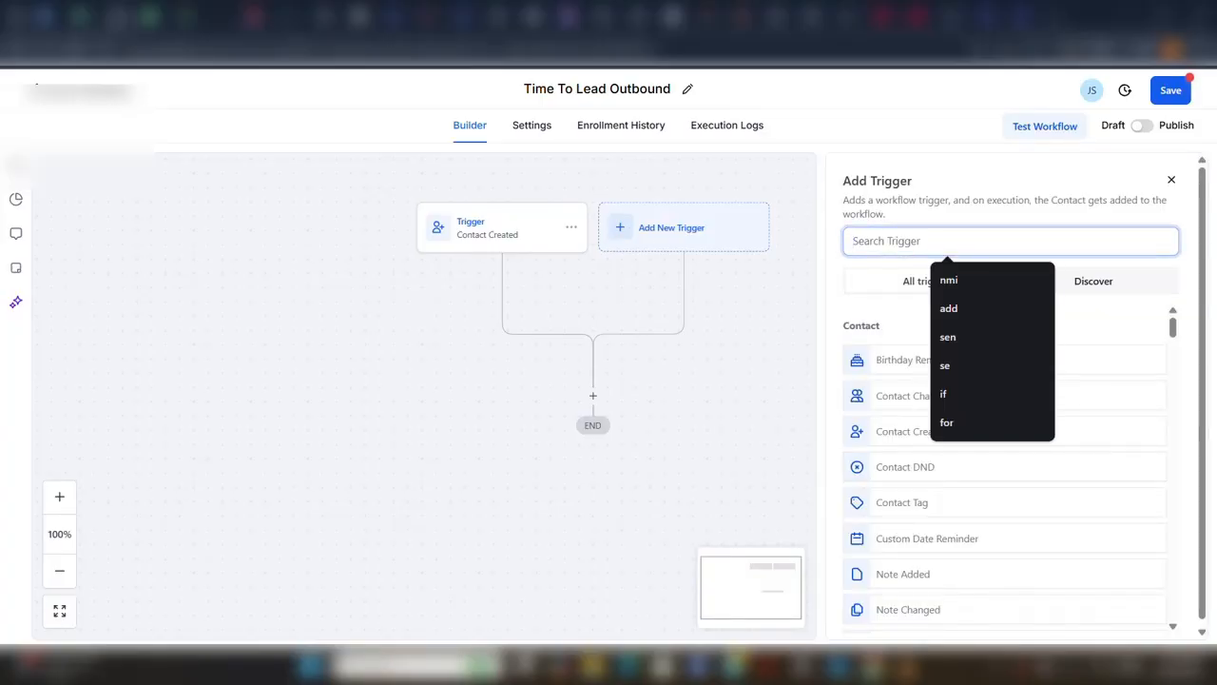
{"action": "type", "text": "out"}
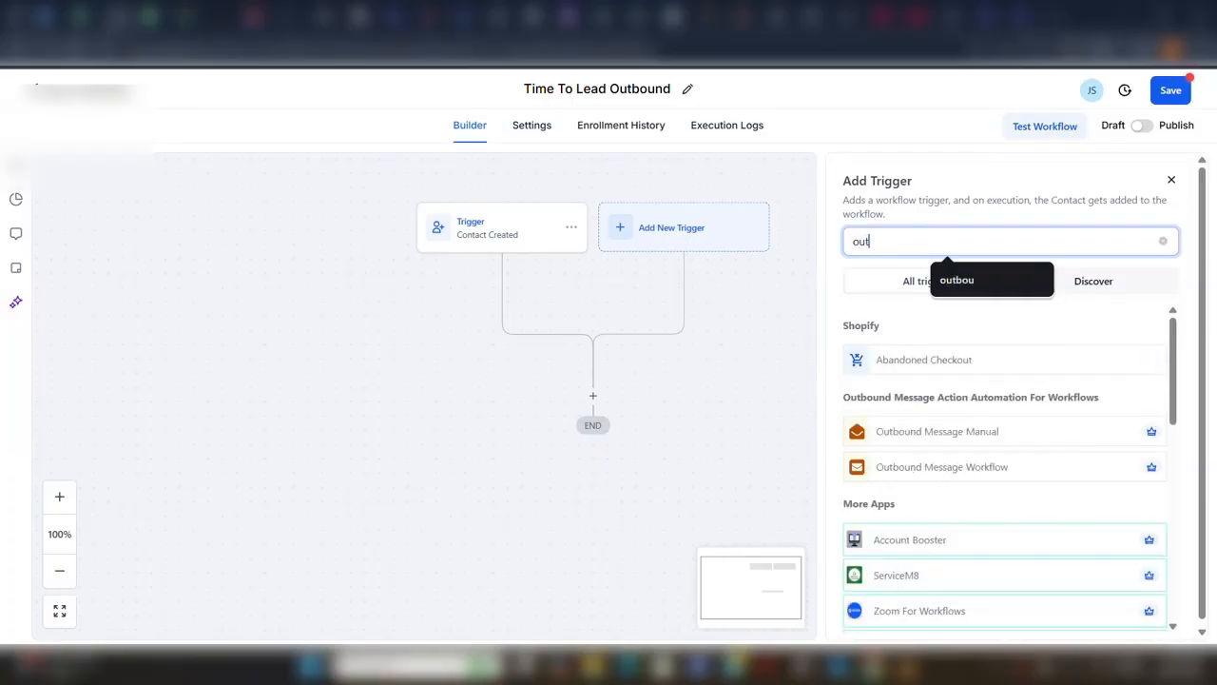
{"action": "type", "text": "boun"}
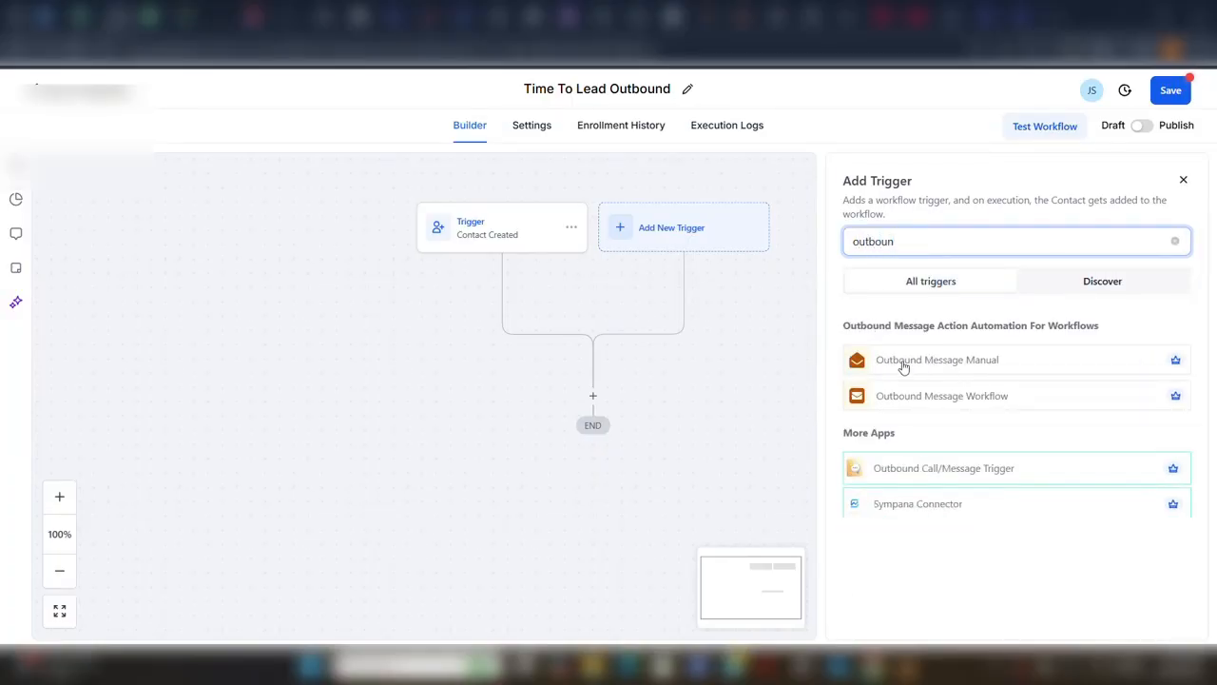
{"action": "left_click", "coordinate": [904, 365]}
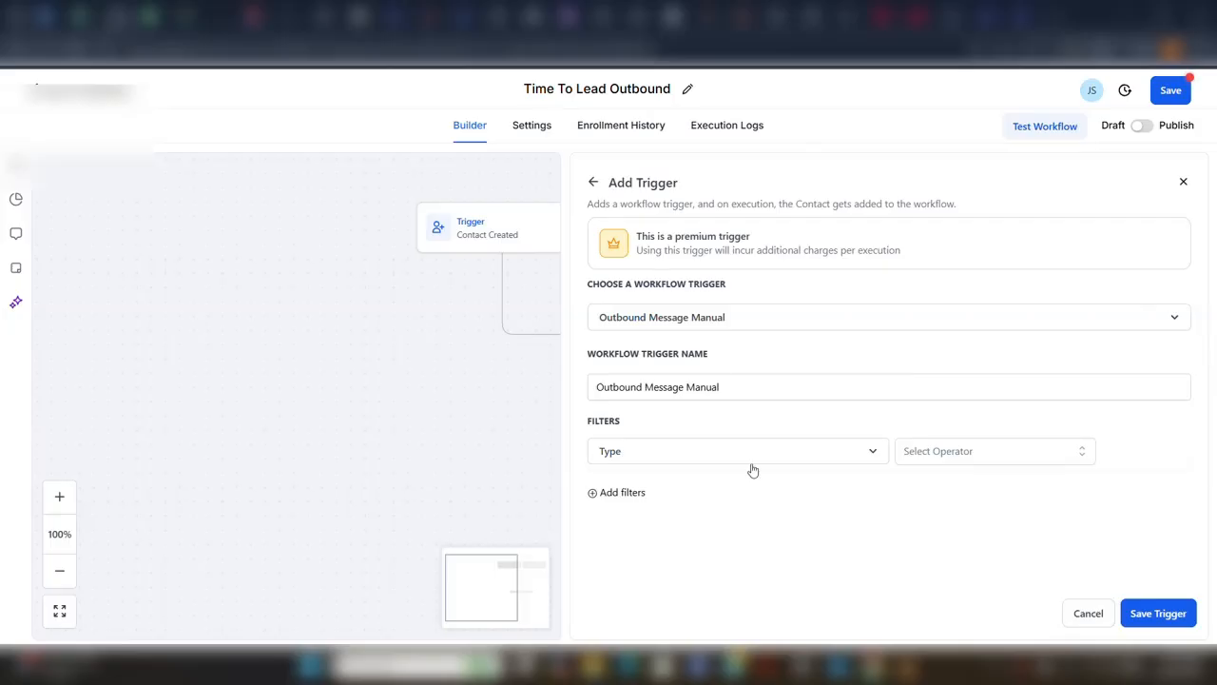
Filter the Outbound Message Manual trigger so that Type is SMS, and save the trigger.
{"action": "left_click", "coordinate": [952, 456]}
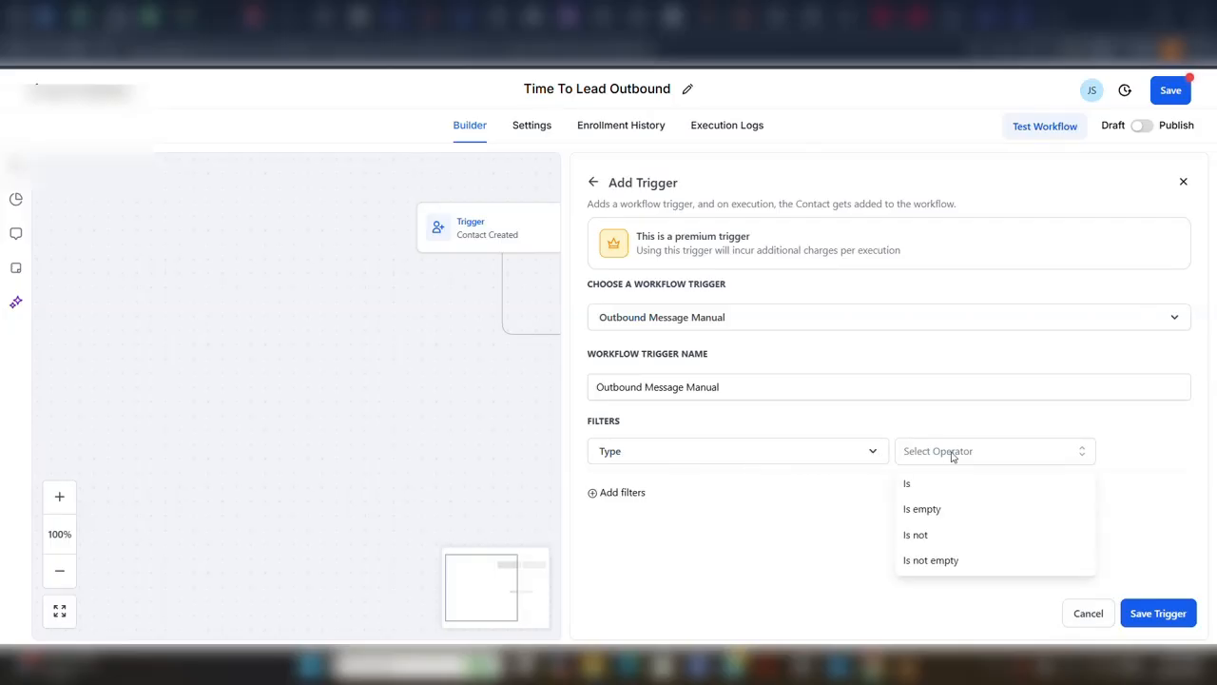
{"action": "left_click", "coordinate": [921, 490]}
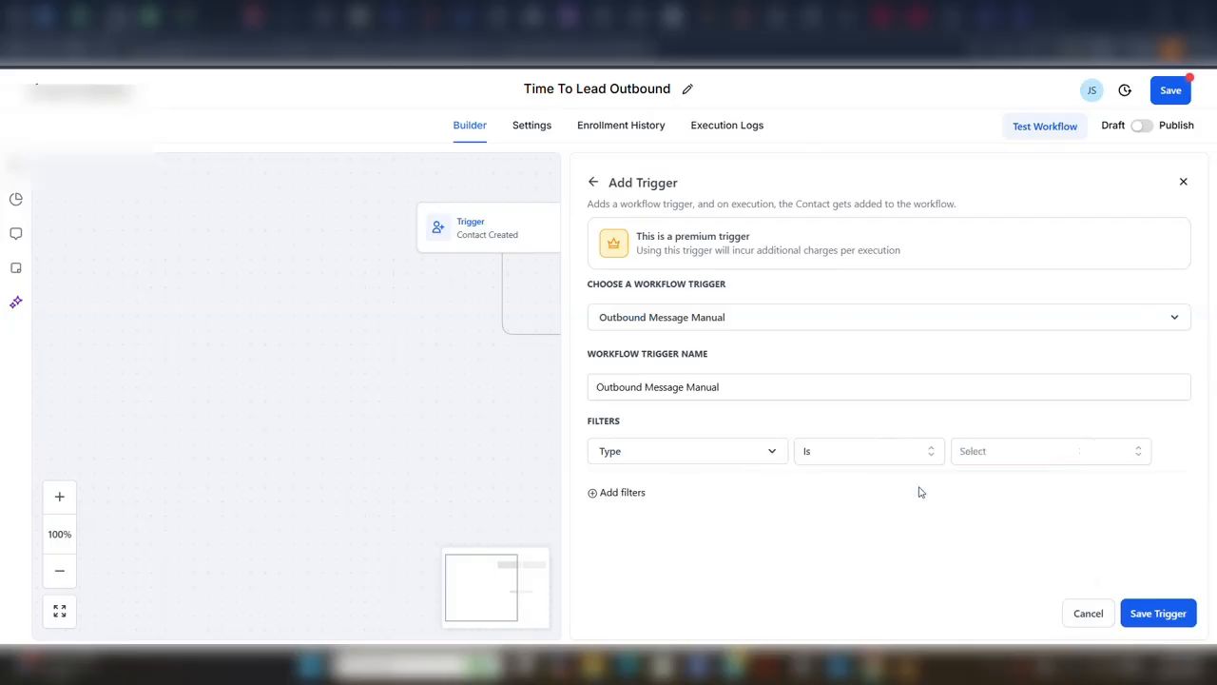
{"action": "left_click", "coordinate": [1053, 455]}
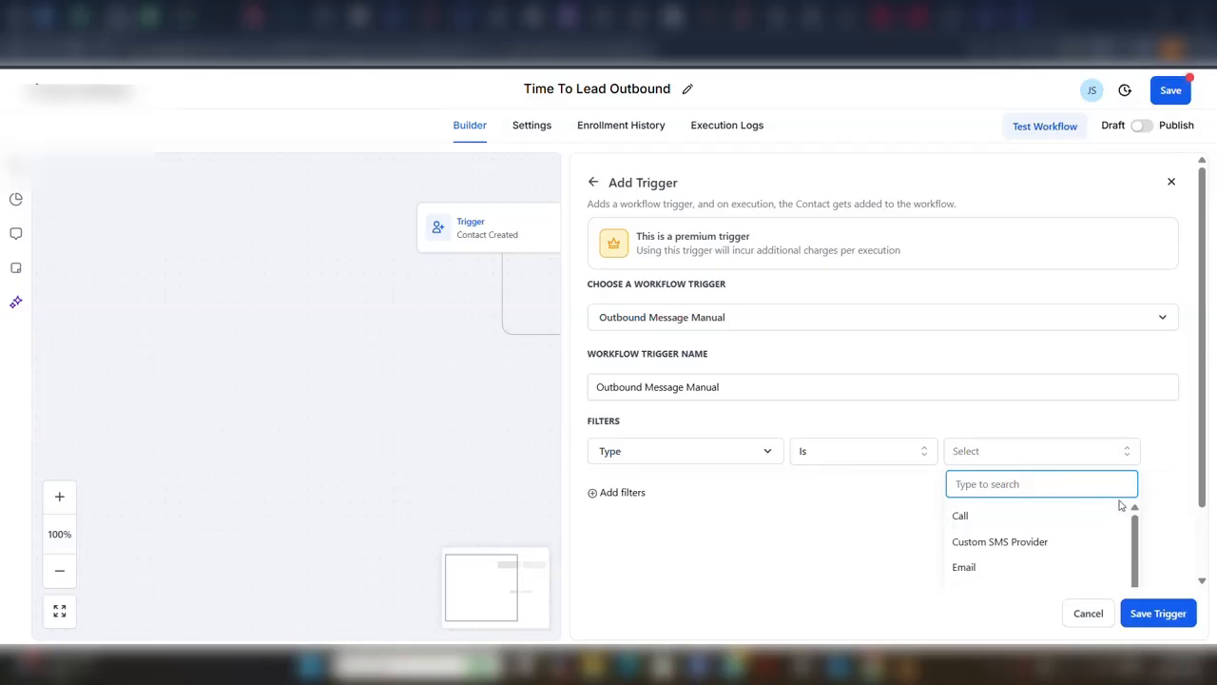
{"action": "left_click_drag", "start_coordinate": [1138, 528], "coordinate": [1139, 595]}
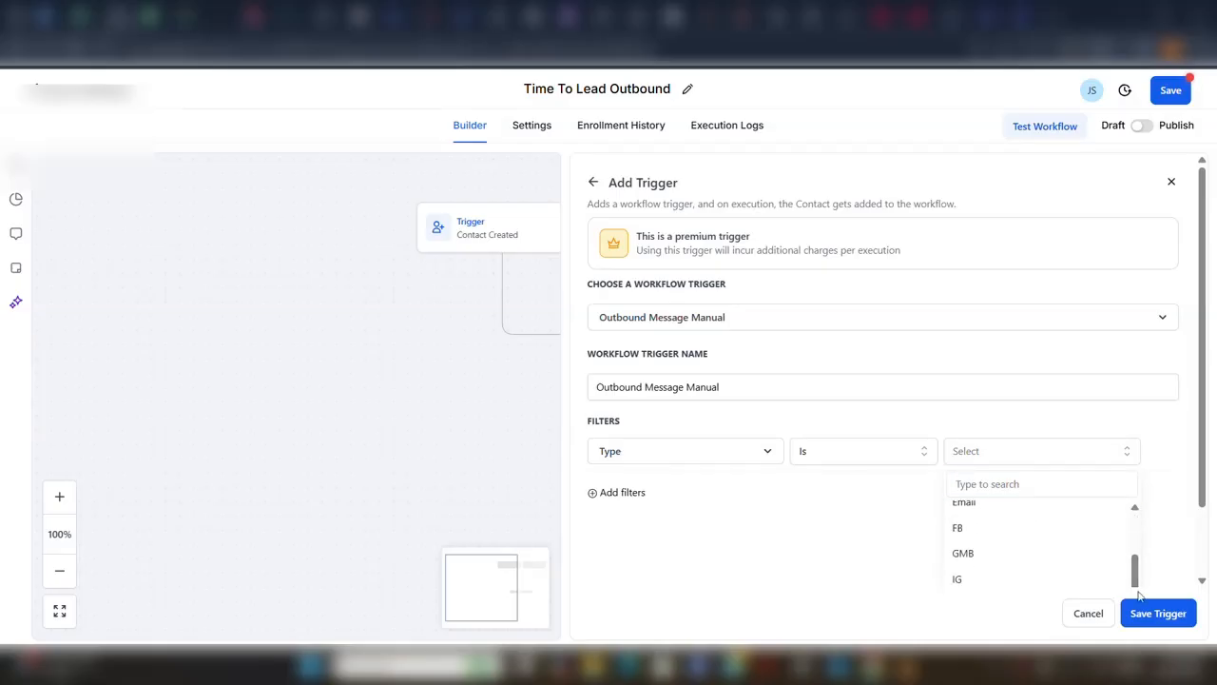
{"action": "scroll", "coordinate": [1196, 507], "scroll_direction": "down", "scroll_amount": 1}
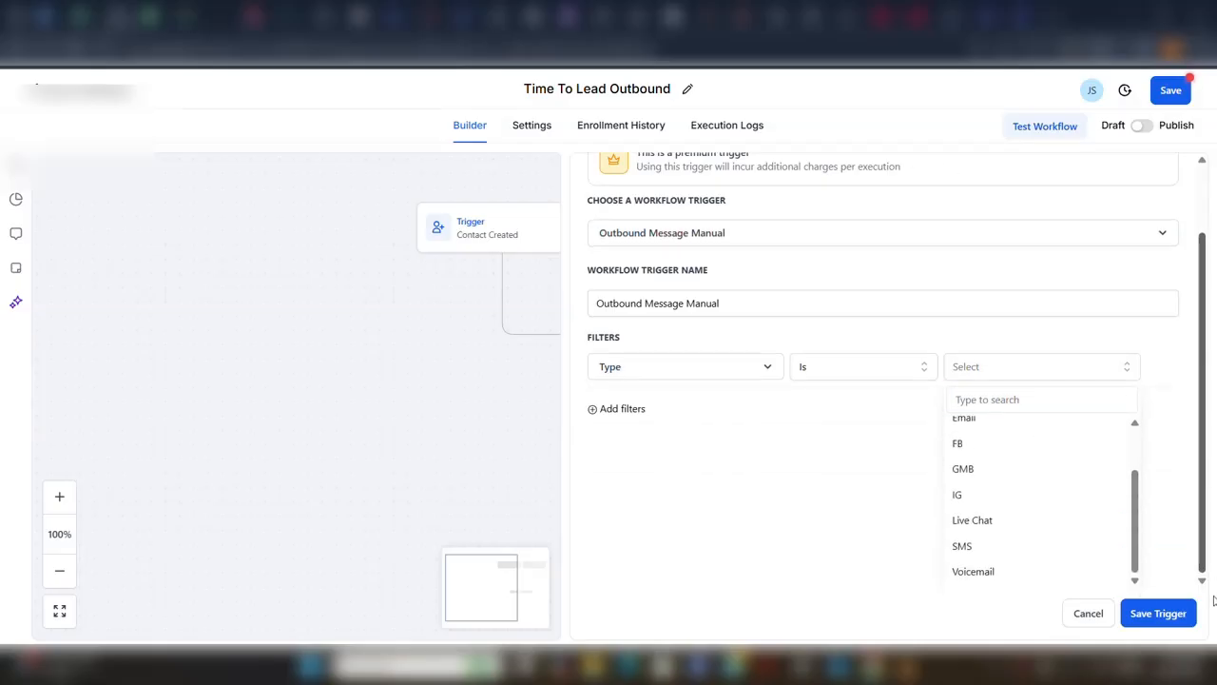
{"action": "left_click", "coordinate": [962, 547]}
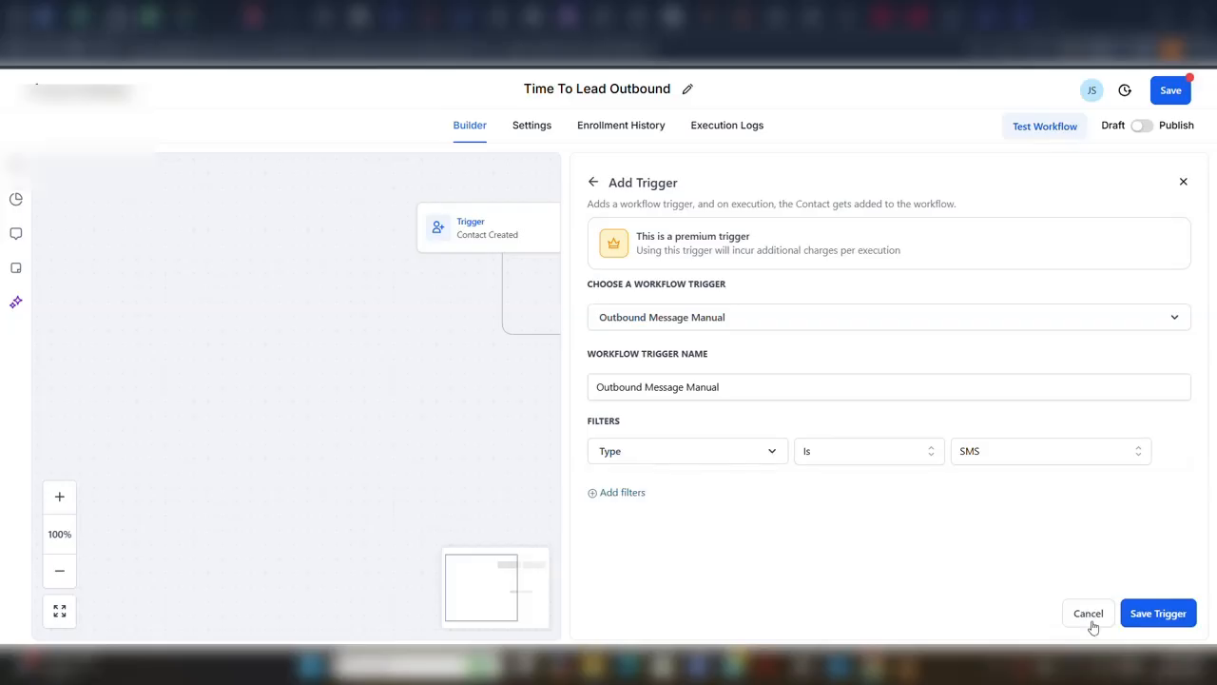
{"action": "left_click", "coordinate": [1158, 614]}
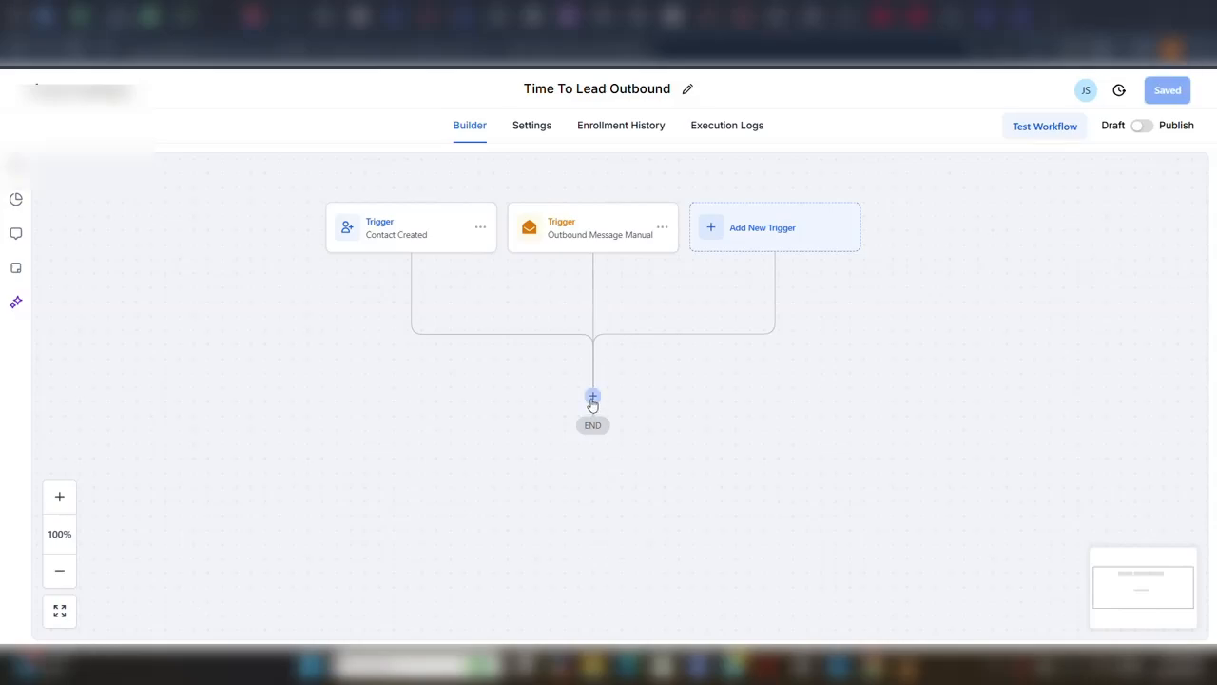
Add an Update Contact Field action below the triggers and choose Lead 1st replied to time stamp as its field.
{"action": "left_click", "coordinate": [593, 398]}
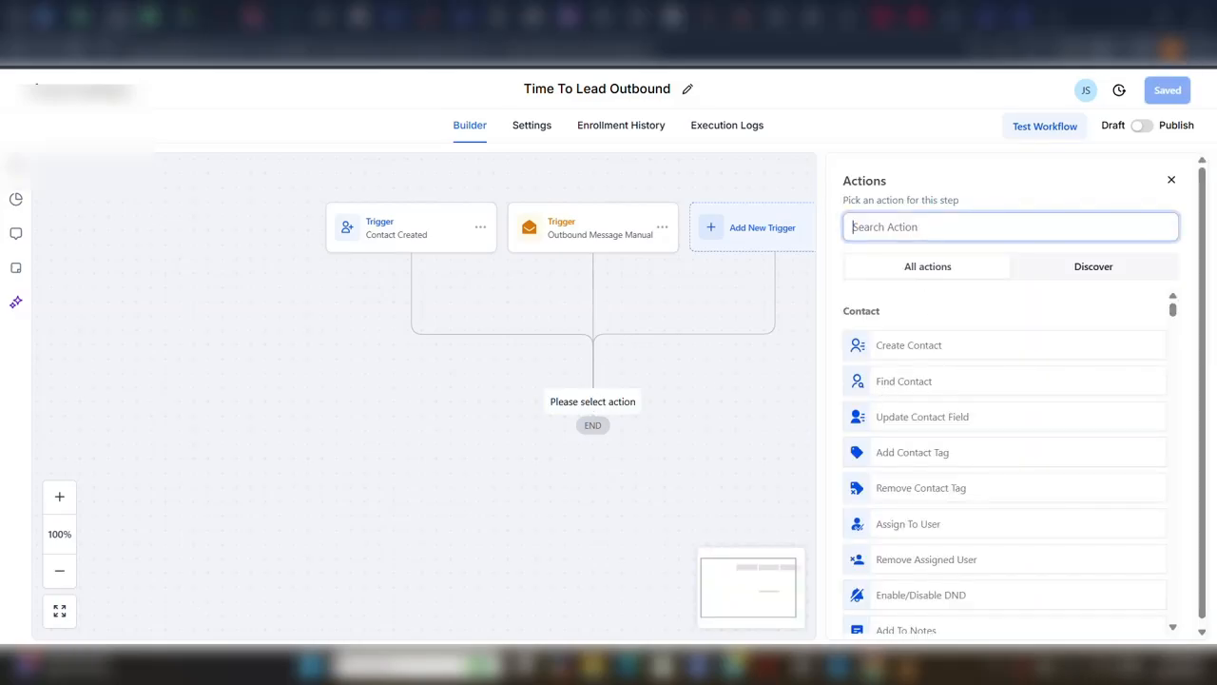
{"action": "left_click", "coordinate": [923, 418]}
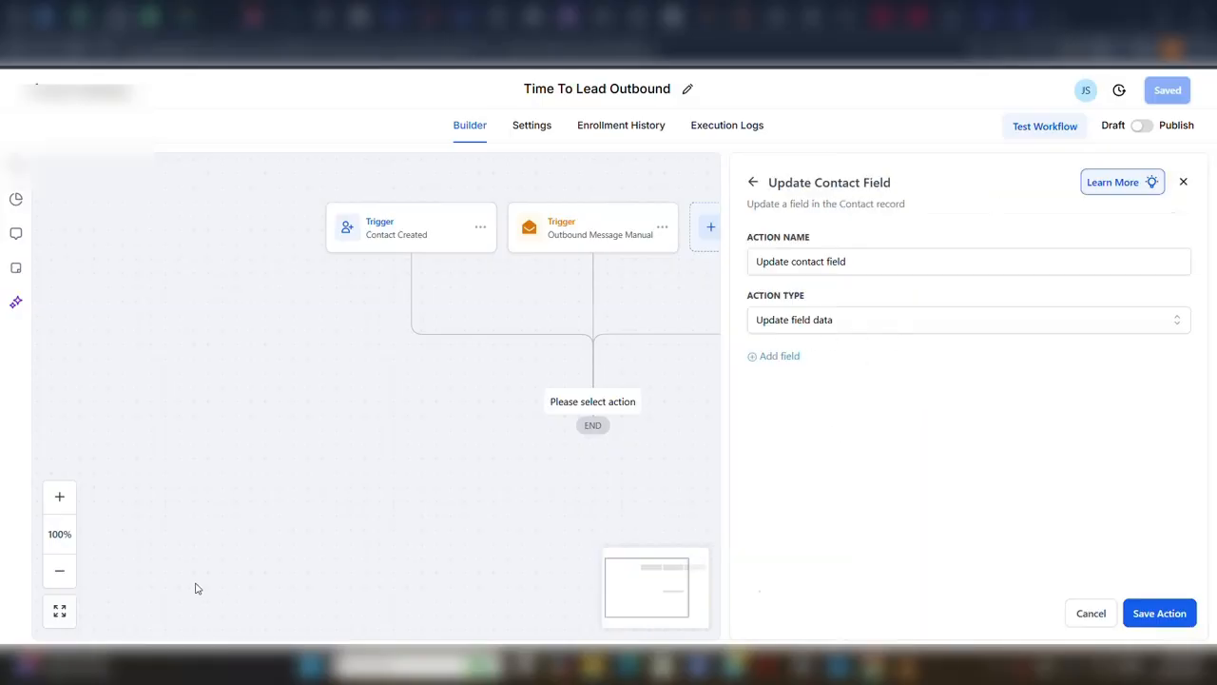
{"action": "left_click", "coordinate": [769, 359]}
{"action": "left_click", "coordinate": [775, 385]}
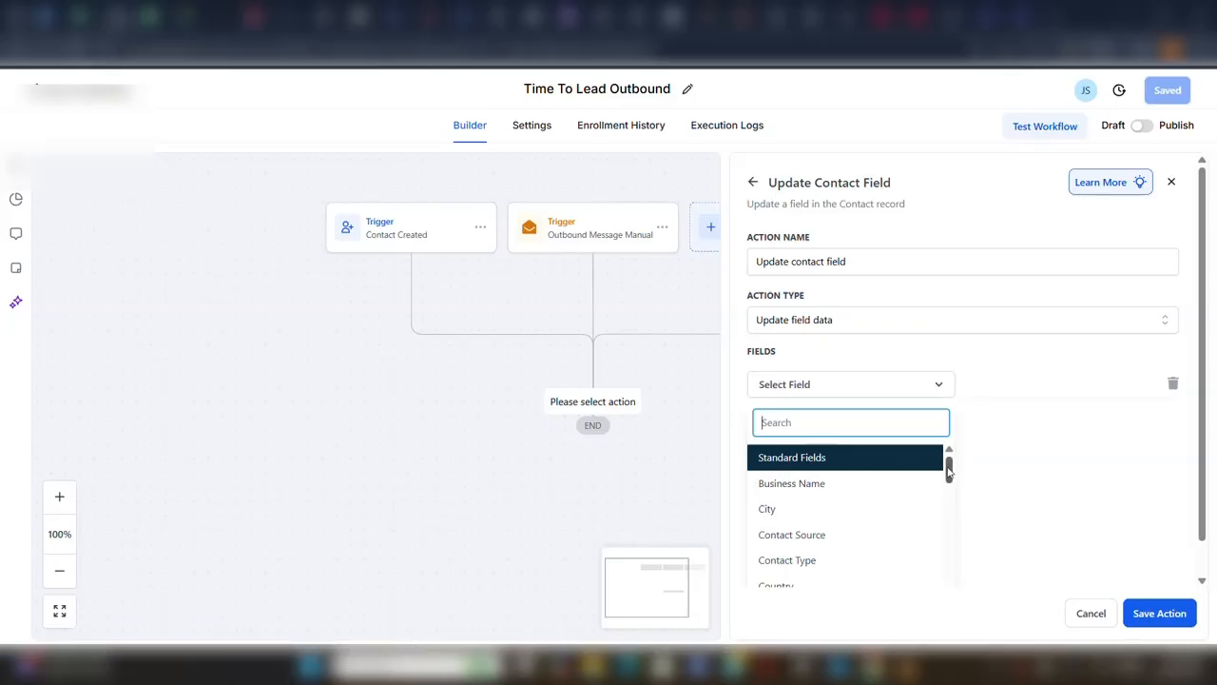
{"action": "left_click_drag", "start_coordinate": [949, 472], "coordinate": [959, 565]}
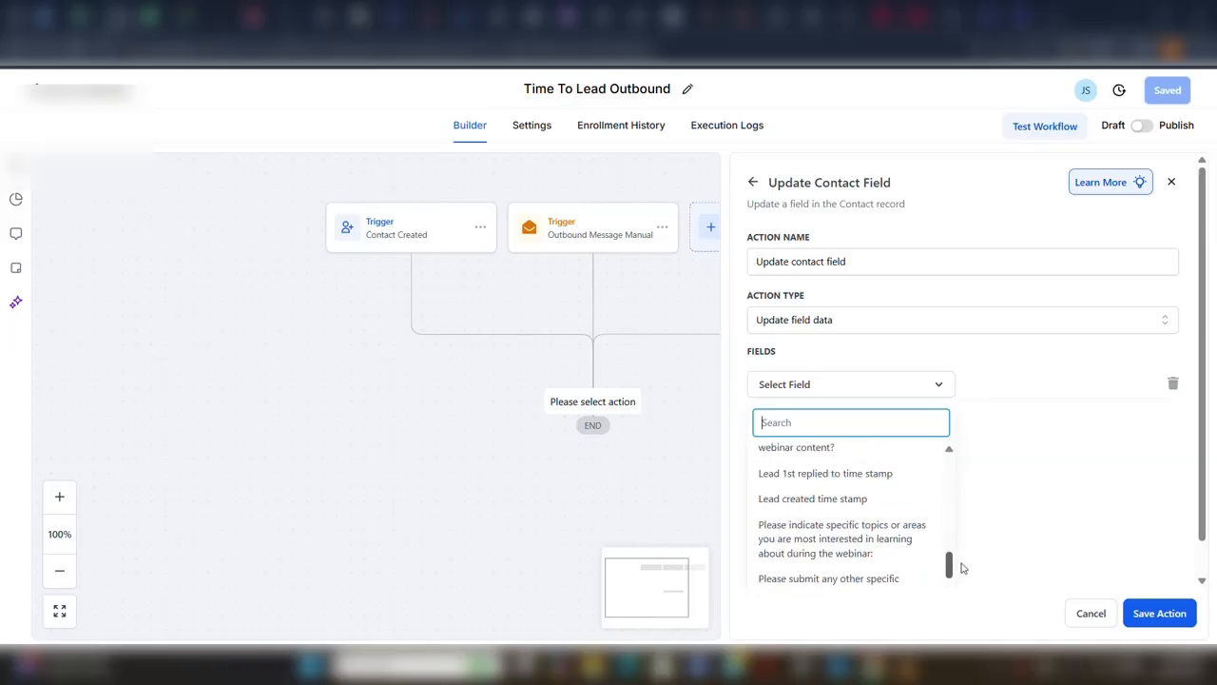
{"action": "left_click", "coordinate": [854, 490]}
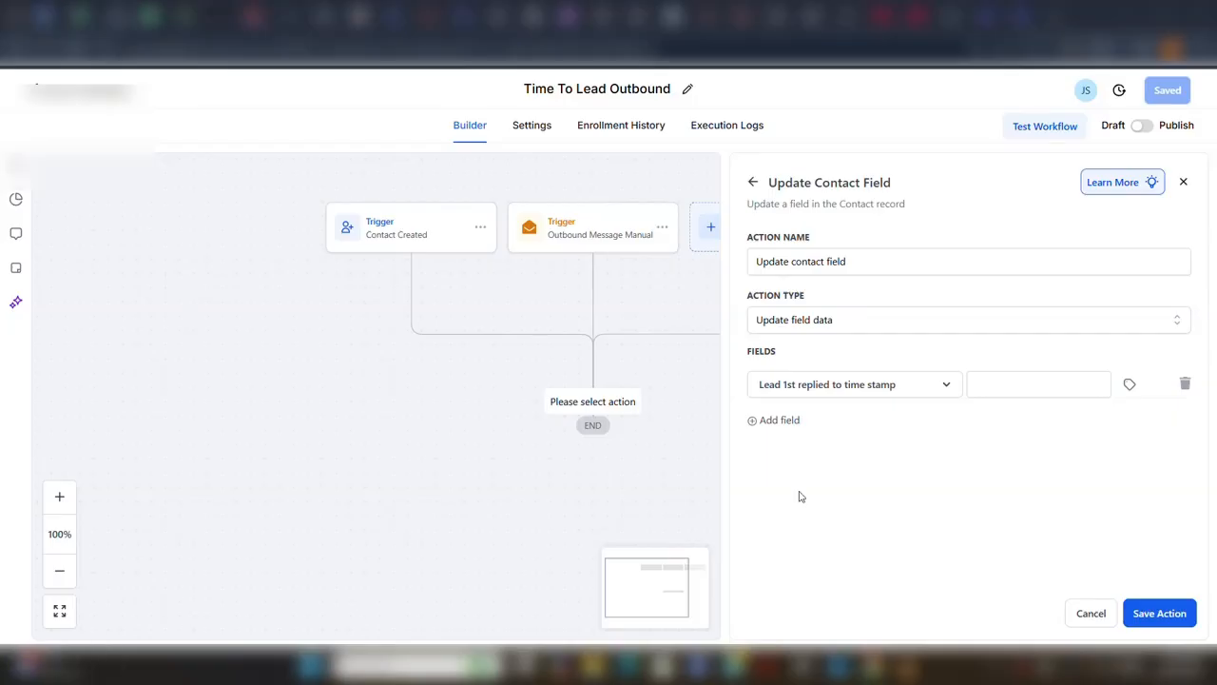
Fill the Lead 1st replied to time stamp field with the Right Now > Date custom value.
{"action": "left_click", "coordinate": [1132, 382]}
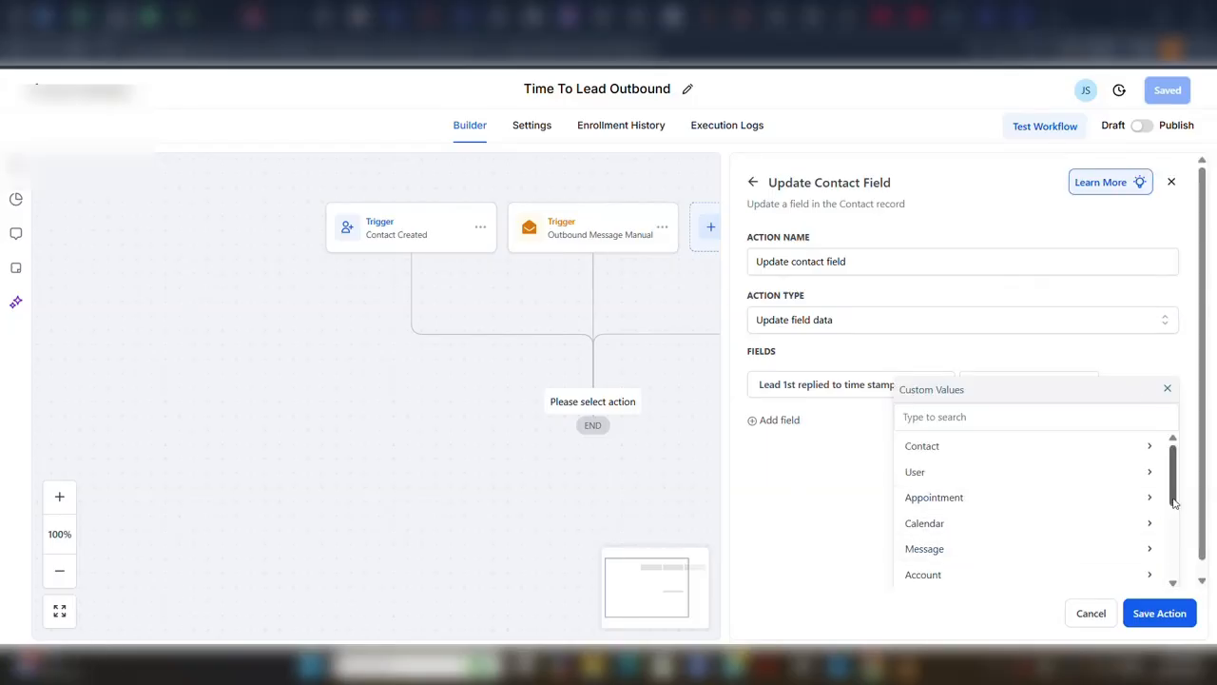
{"action": "left_click_drag", "start_coordinate": [1174, 504], "coordinate": [1177, 542]}
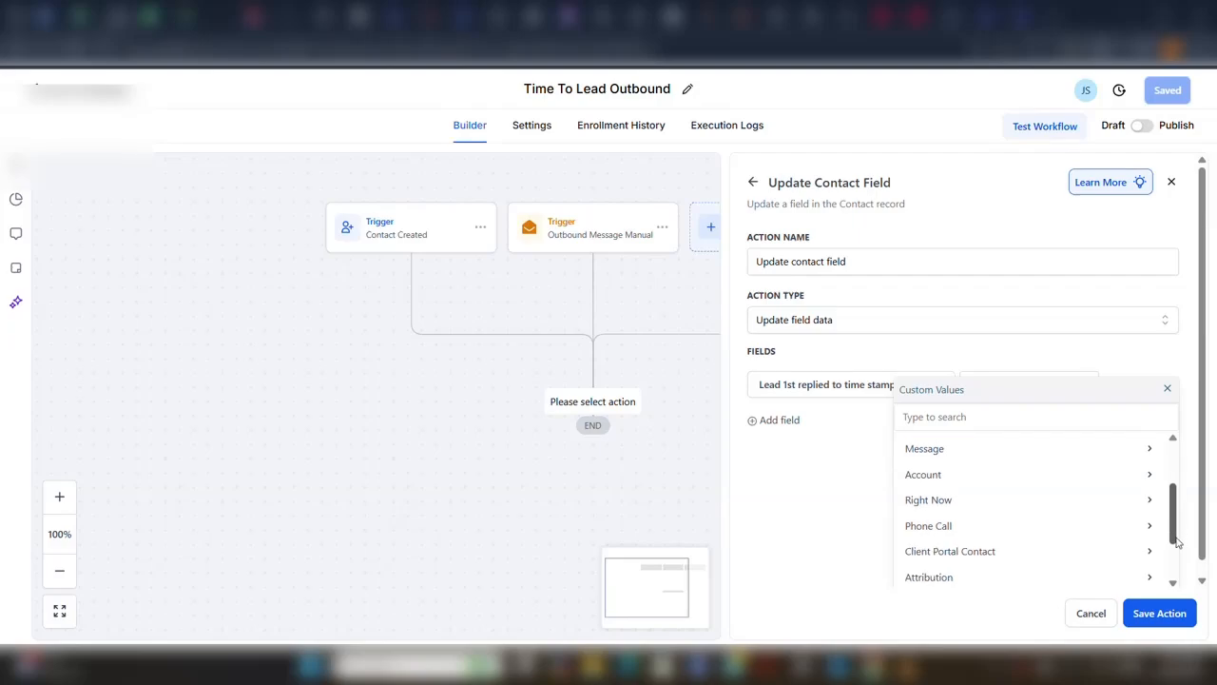
{"action": "left_click", "coordinate": [983, 501]}
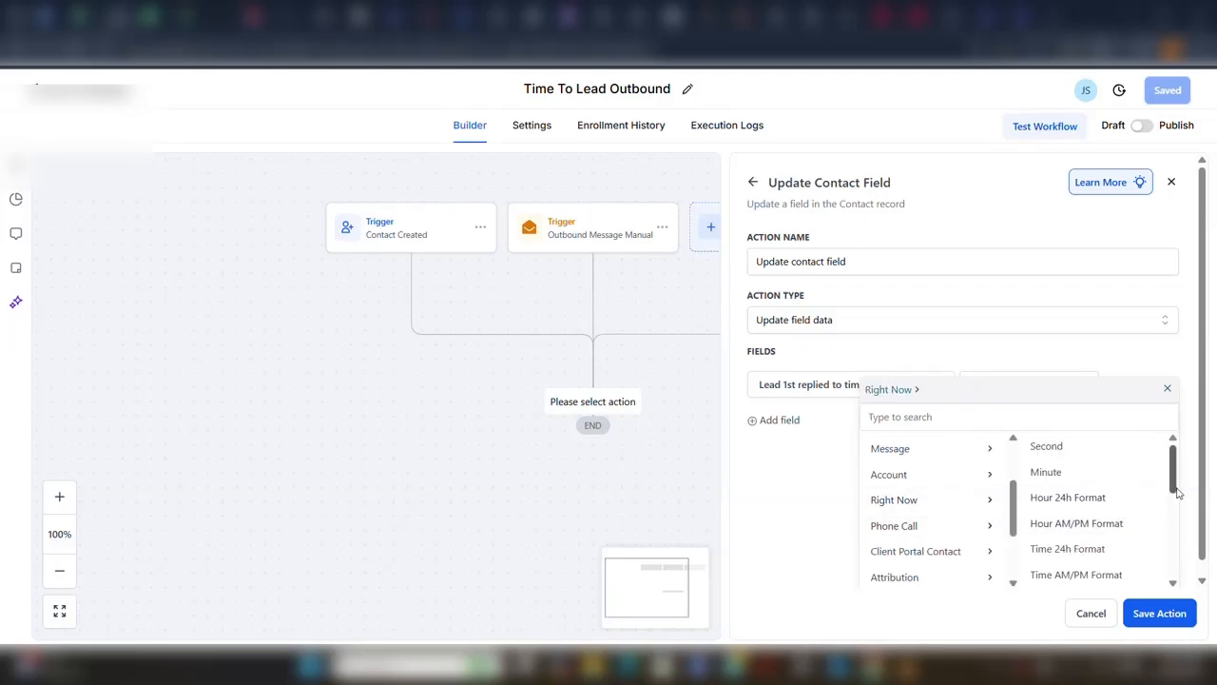
{"action": "left_click_drag", "start_coordinate": [1175, 492], "coordinate": [1174, 579]}
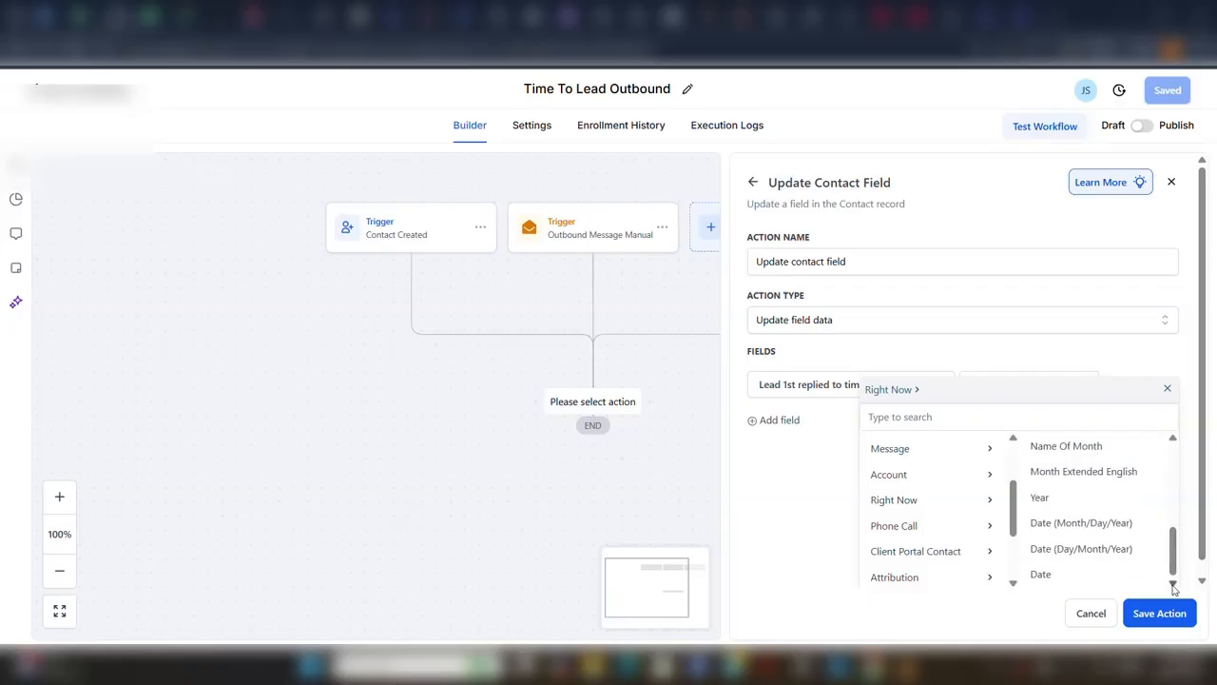
{"action": "left_click", "coordinate": [1042, 575]}
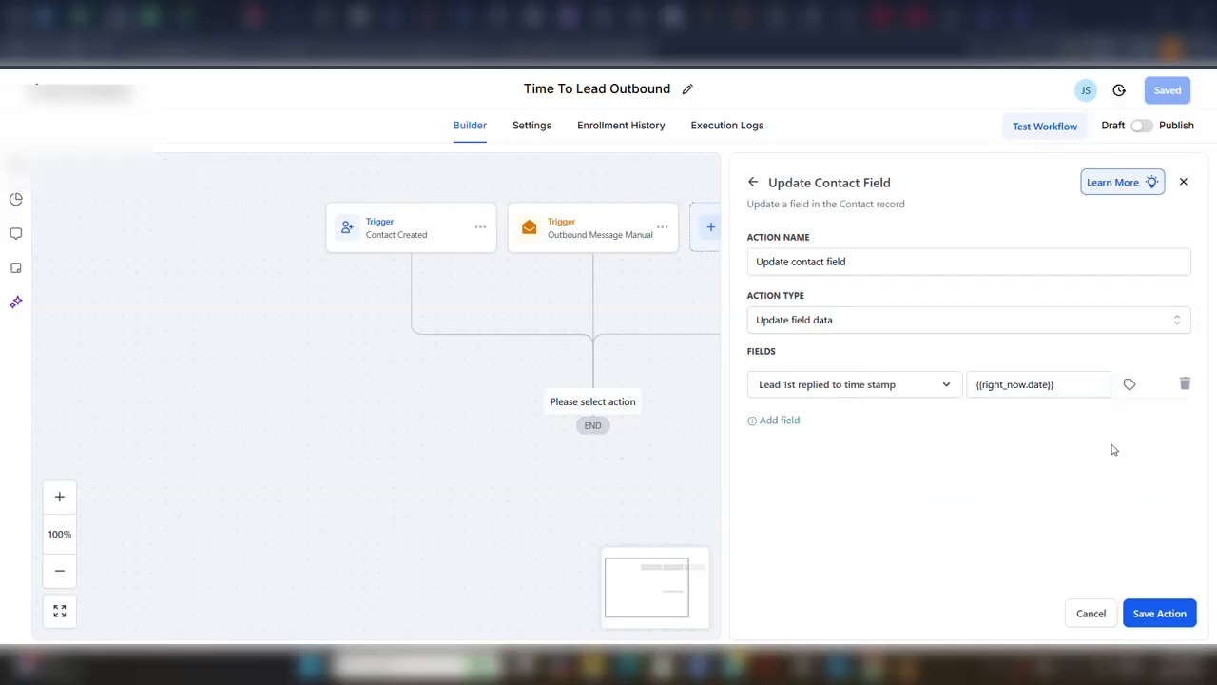
Append the Right Now > Hour 24h Format custom value after the date in the time stamp field and save the action.
{"action": "left_click", "coordinate": [1055, 384]}
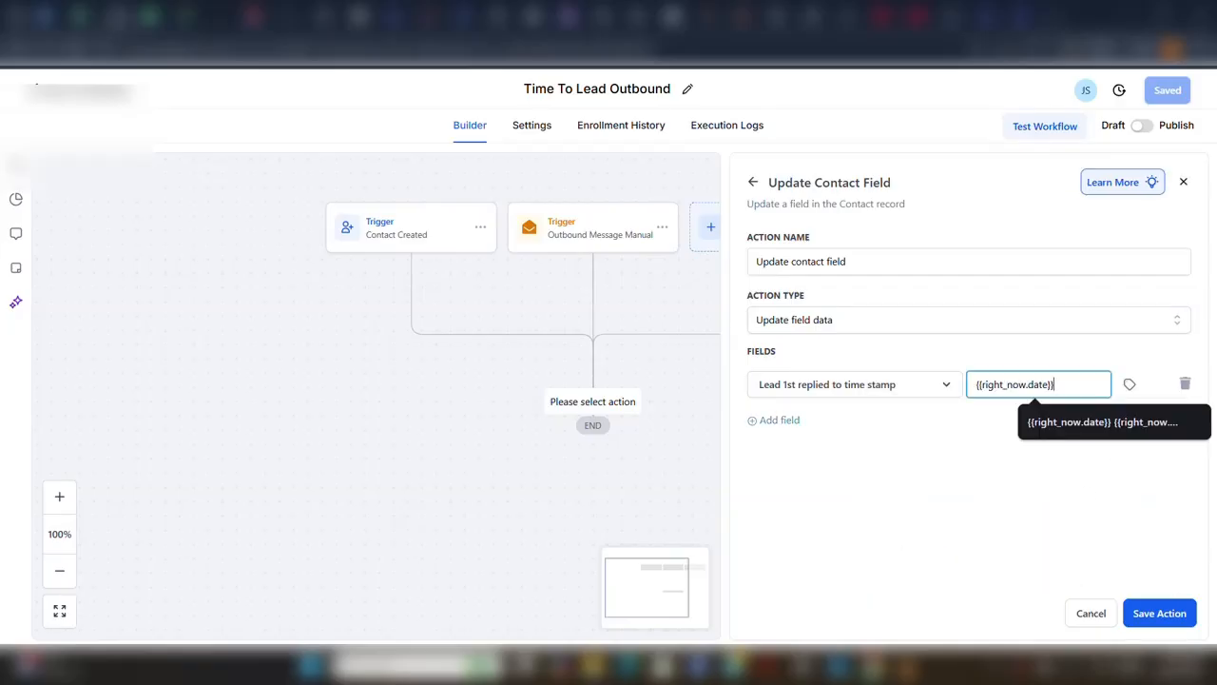
{"action": "left_click", "coordinate": [1130, 384]}
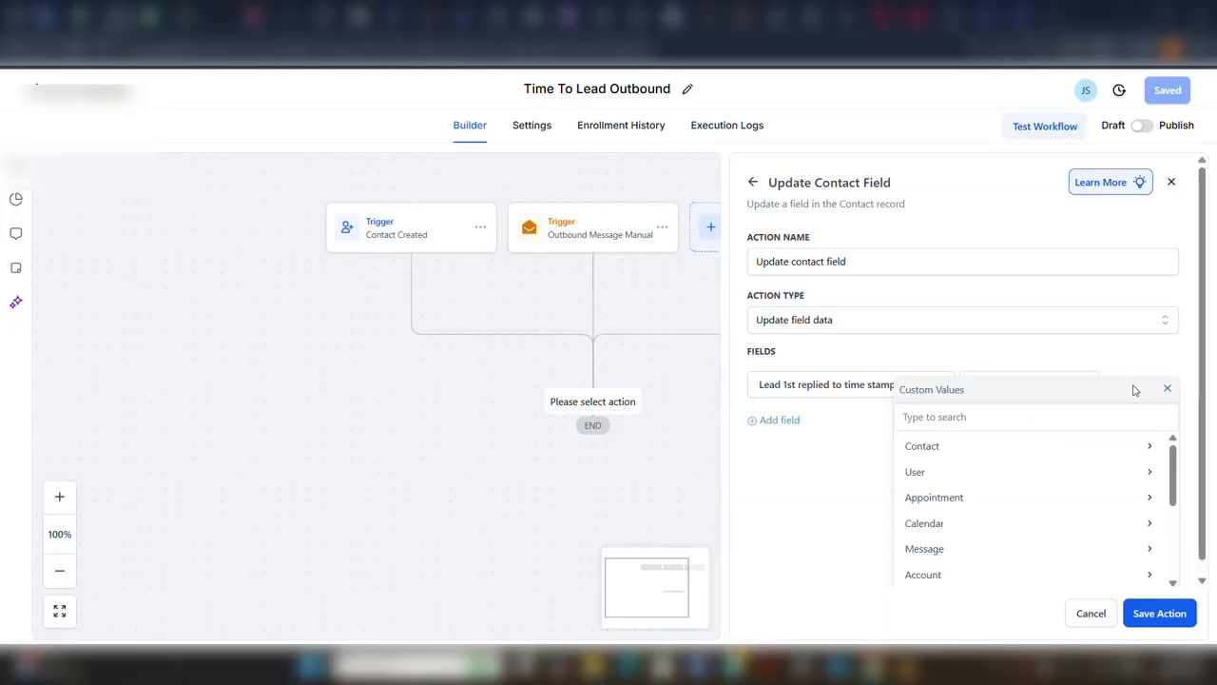
{"action": "scroll", "coordinate": [1176, 518], "scroll_direction": "down", "scroll_amount": 2}
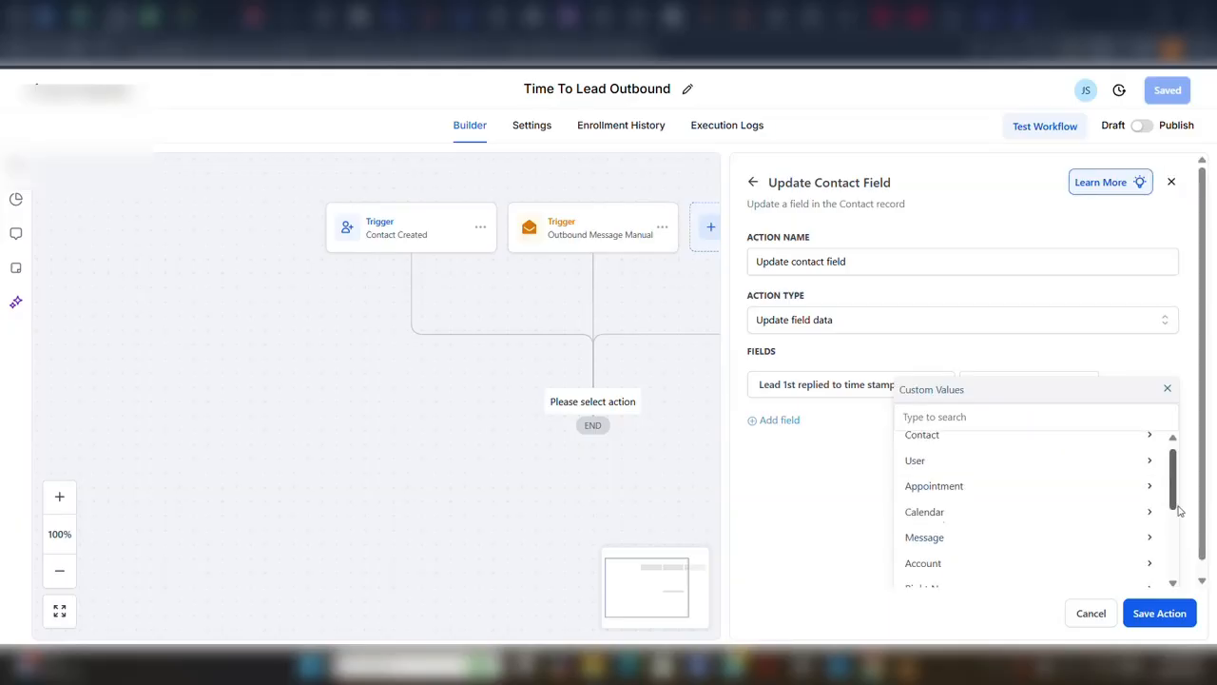
{"action": "left_click", "coordinate": [1023, 523]}
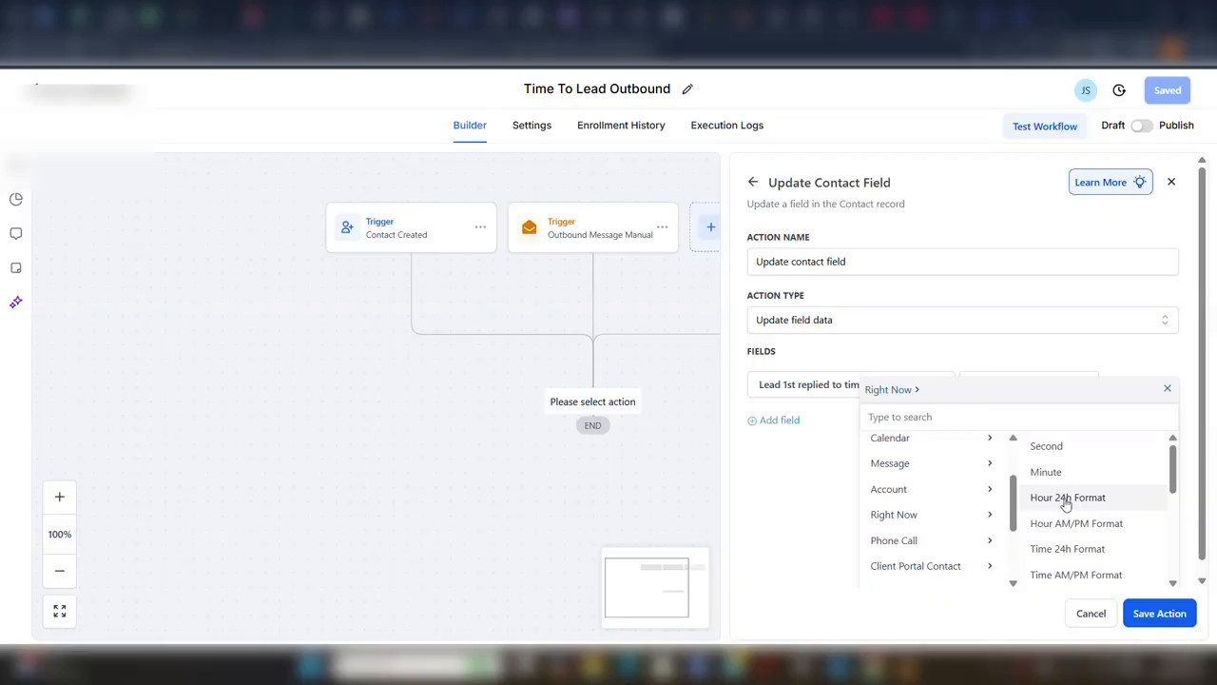
{"action": "left_click", "coordinate": [1065, 502]}
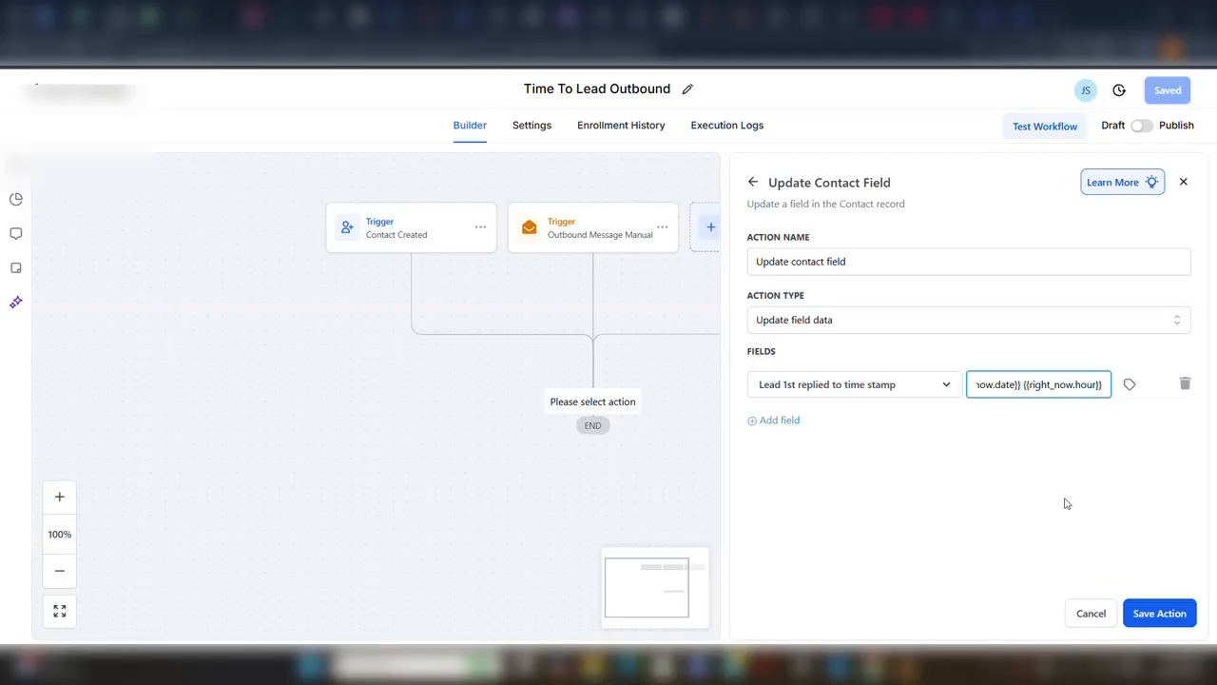
{"action": "left_click", "coordinate": [1159, 613]}
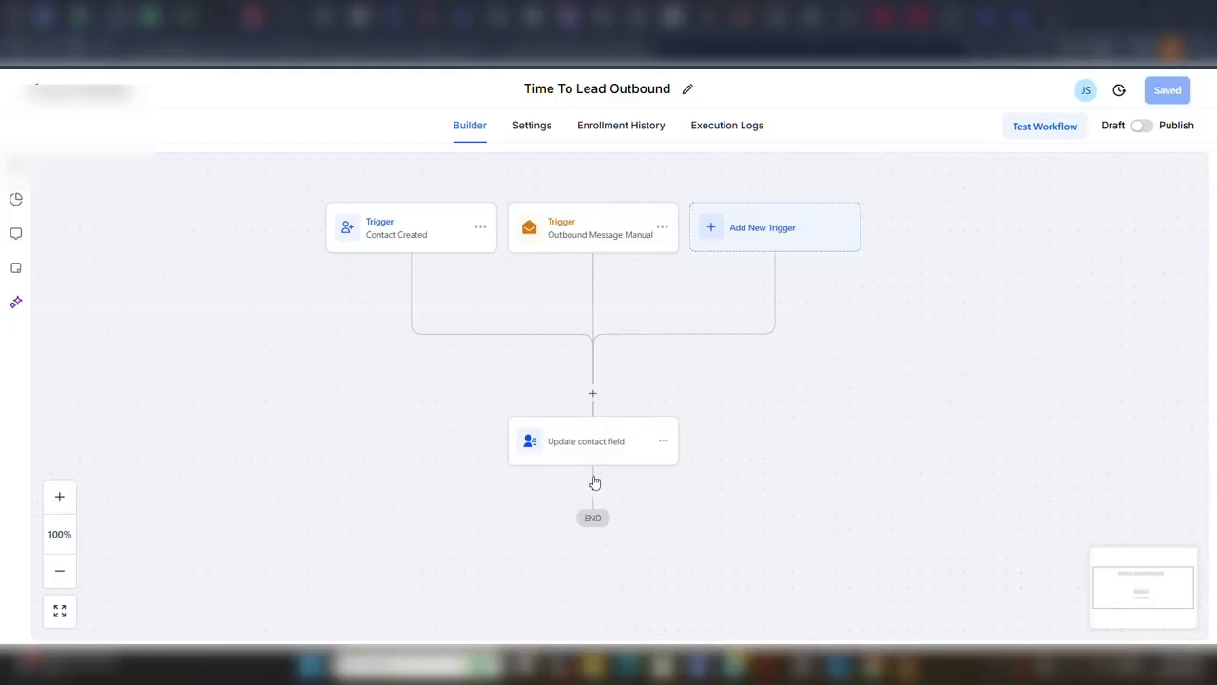
Search the actions for speed and add the second Speed To Lead result below the Update contact field action.
{"action": "left_click", "coordinate": [593, 489]}
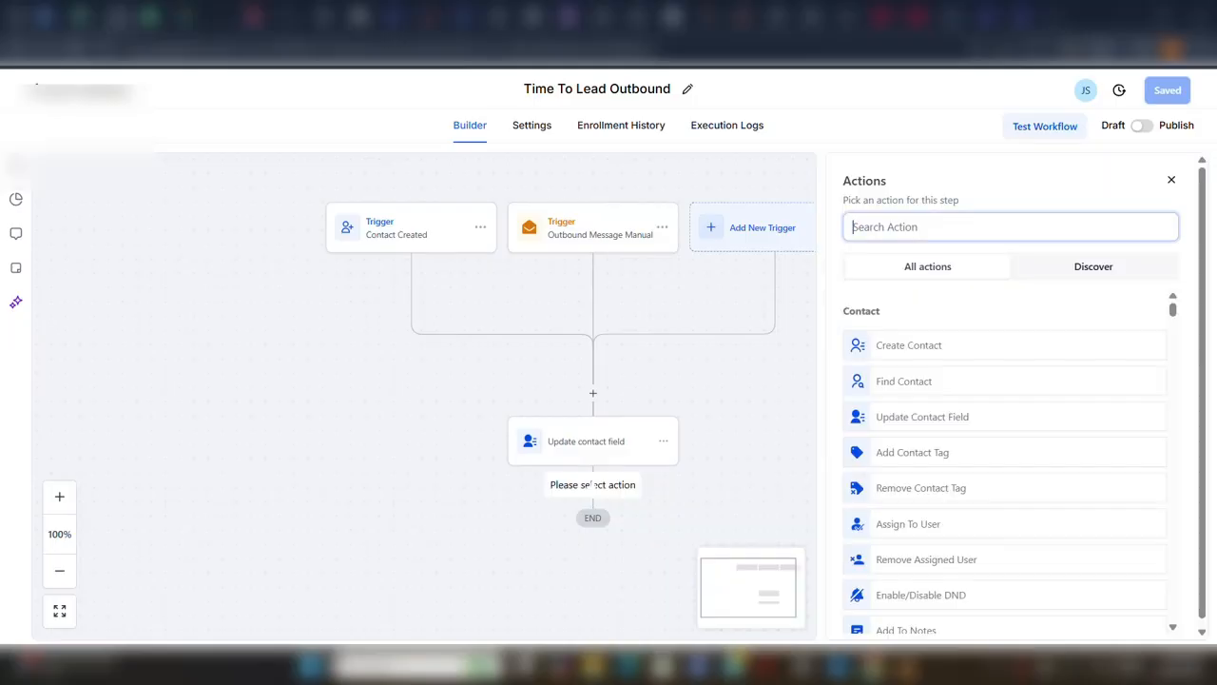
{"action": "left_click", "coordinate": [947, 227]}
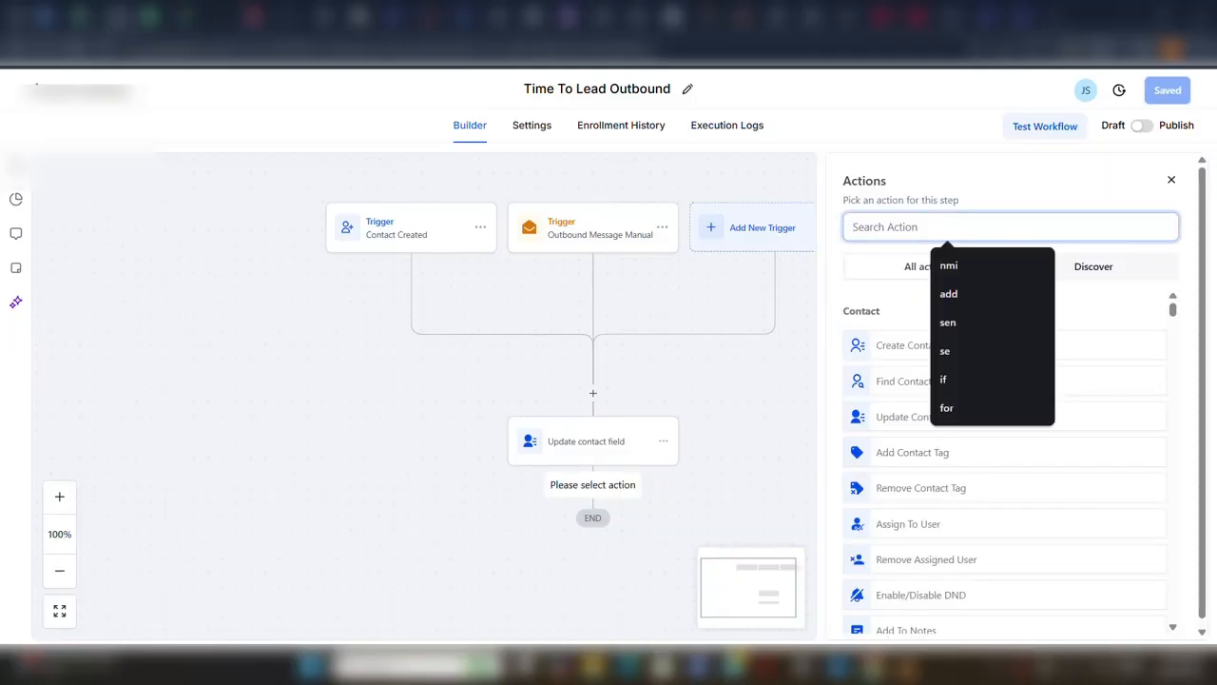
{"action": "type", "text": "spe"}
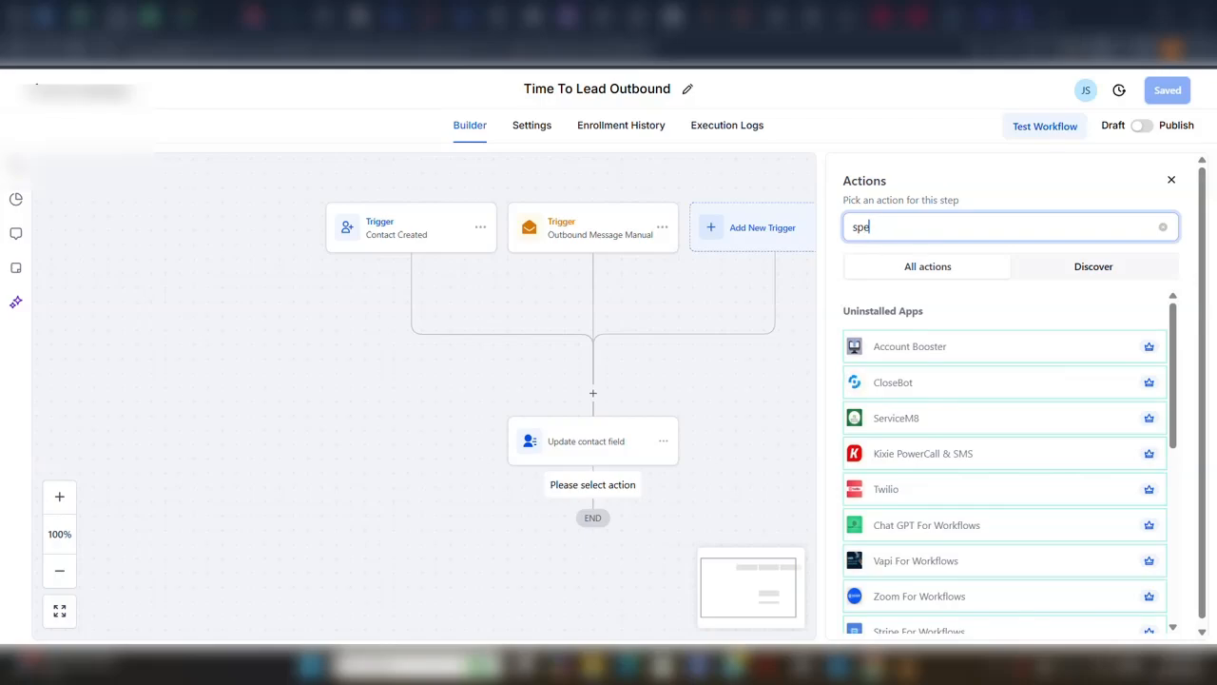
{"action": "type", "text": "ed"}
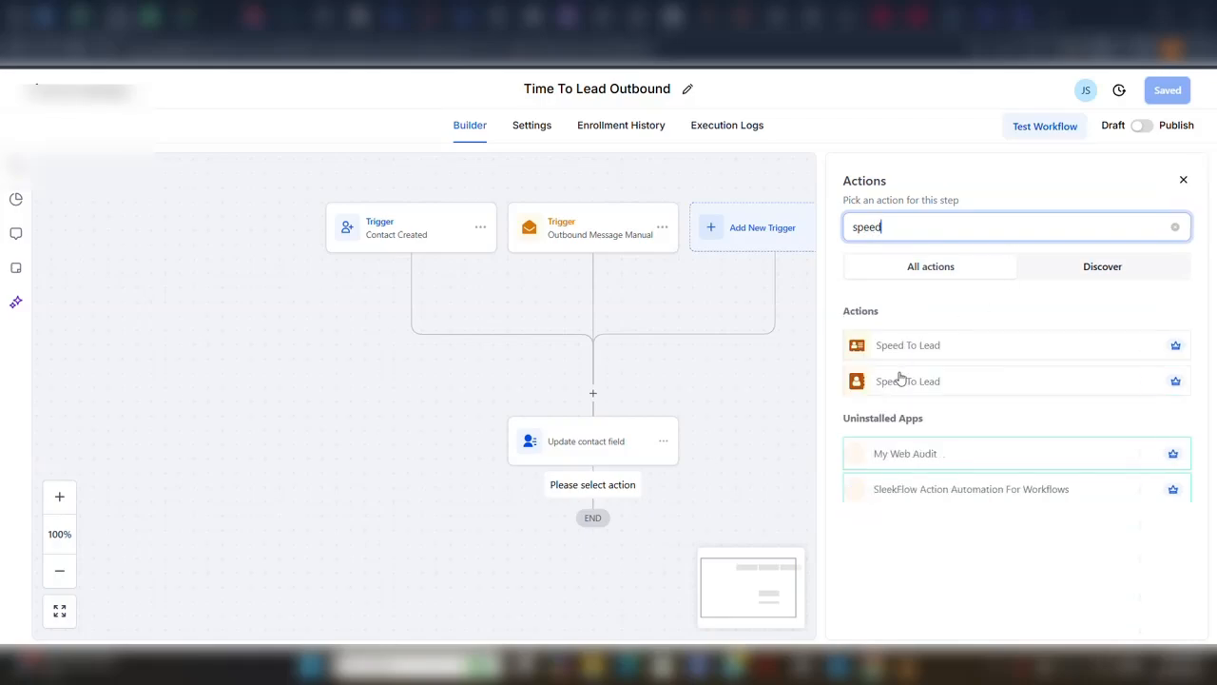
{"action": "left_click", "coordinate": [895, 384]}
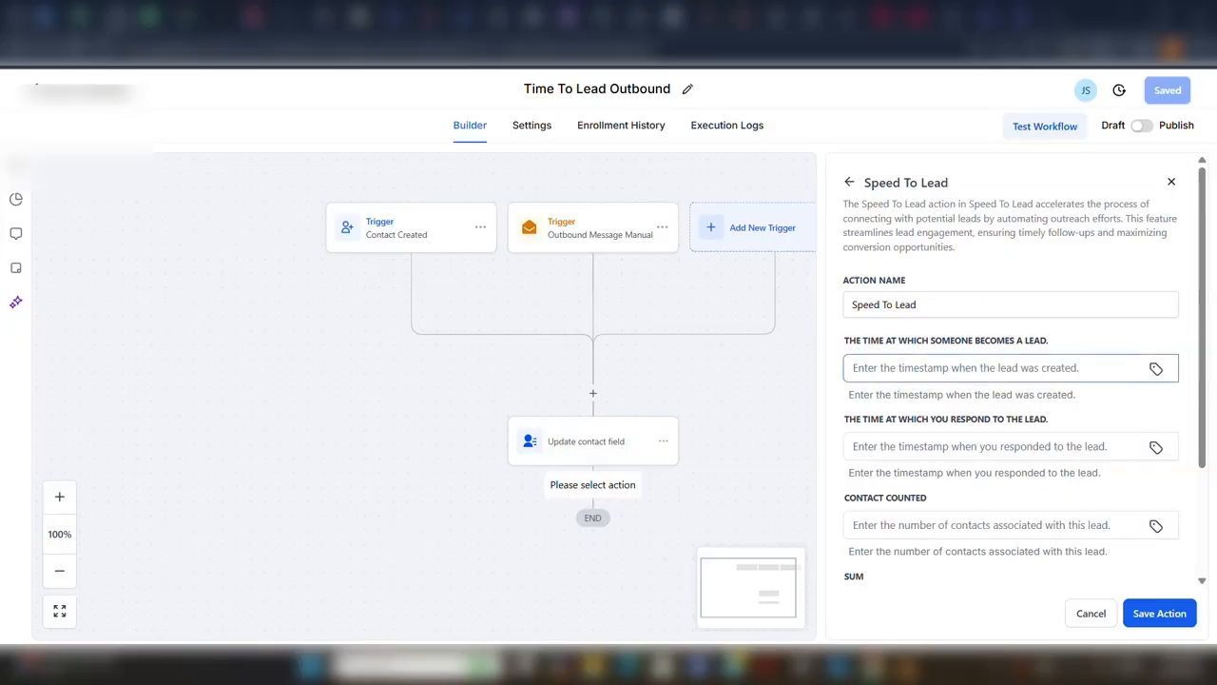
Fill the time at which someone becomes a lead with the contact custom field Lead created time stamp.
{"action": "left_click", "coordinate": [1156, 369]}
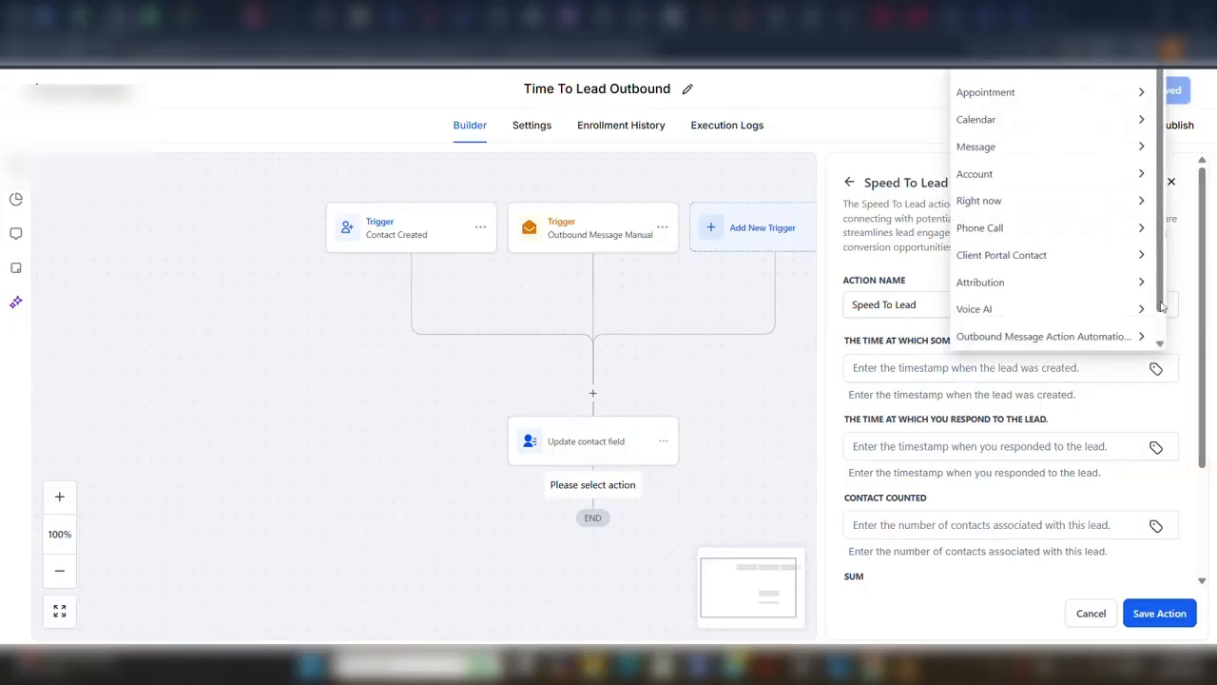
{"action": "left_click", "coordinate": [1197, 196]}
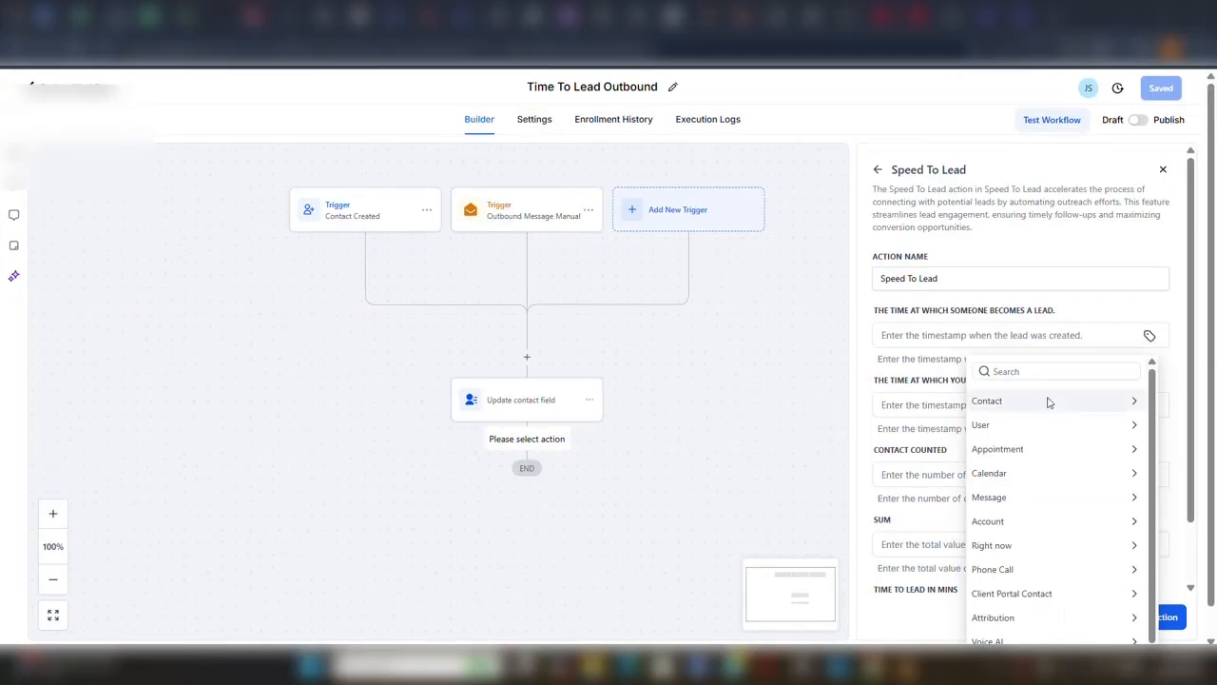
{"action": "scroll", "coordinate": [1045, 403], "scroll_direction": "down", "scroll_amount": 1}
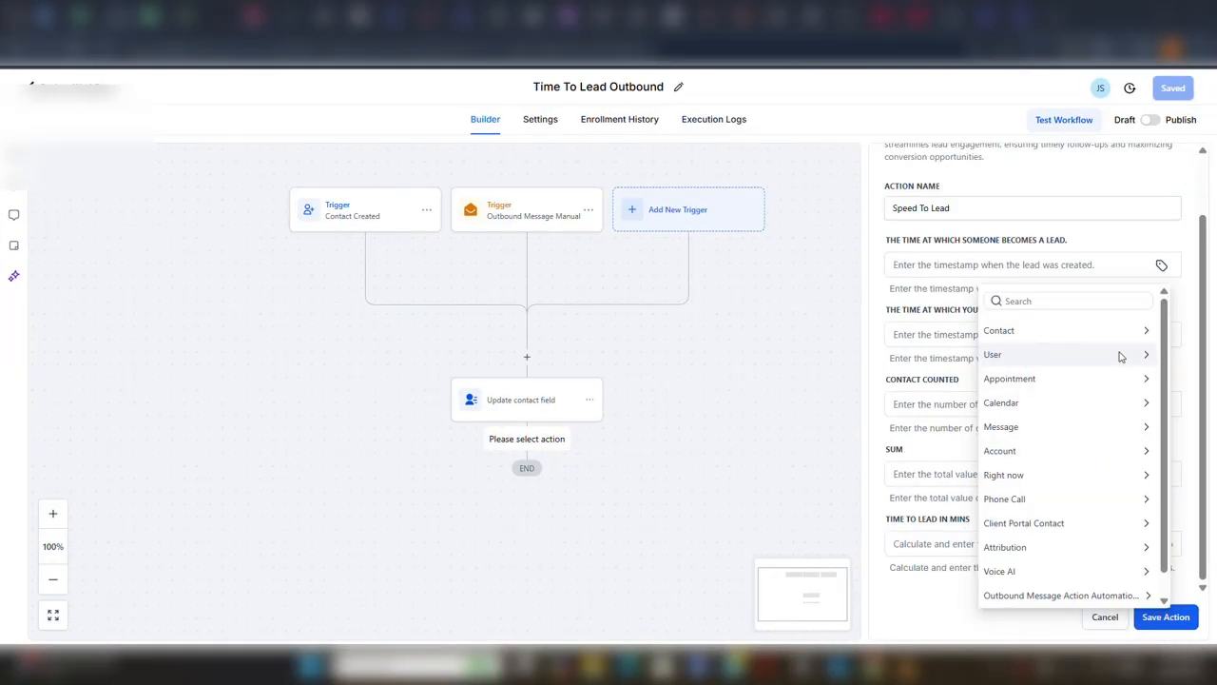
{"action": "left_click", "coordinate": [1081, 332]}
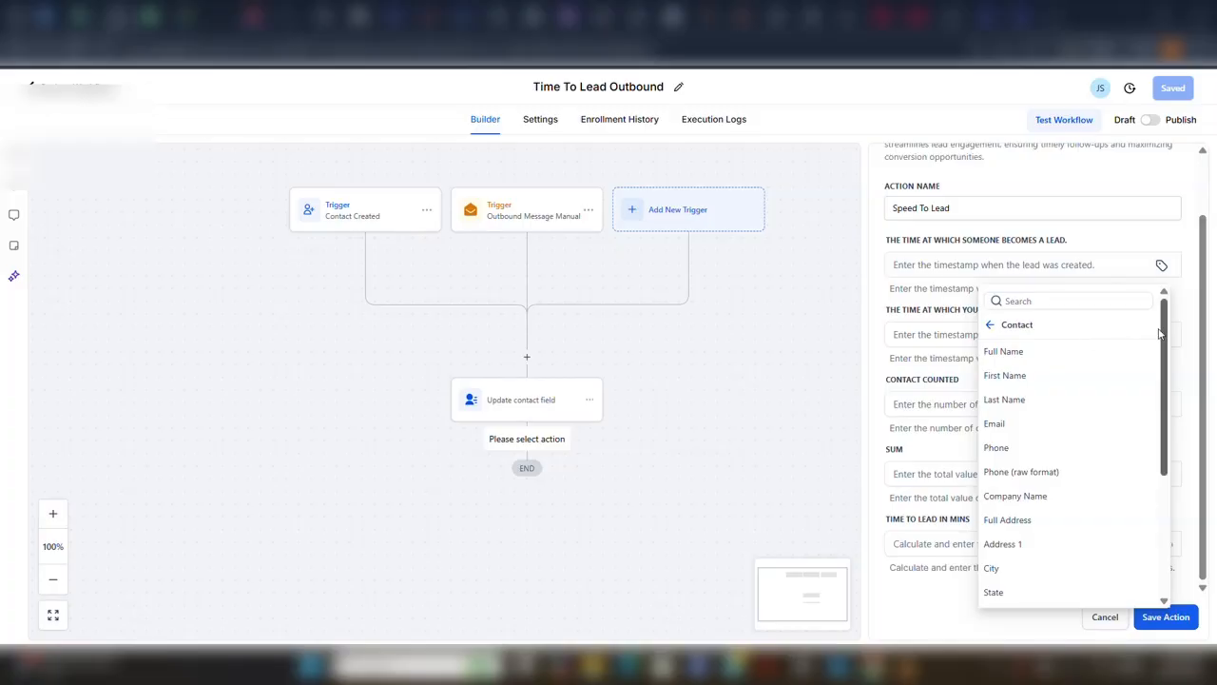
{"action": "left_click_drag", "start_coordinate": [1168, 337], "coordinate": [1168, 448]}
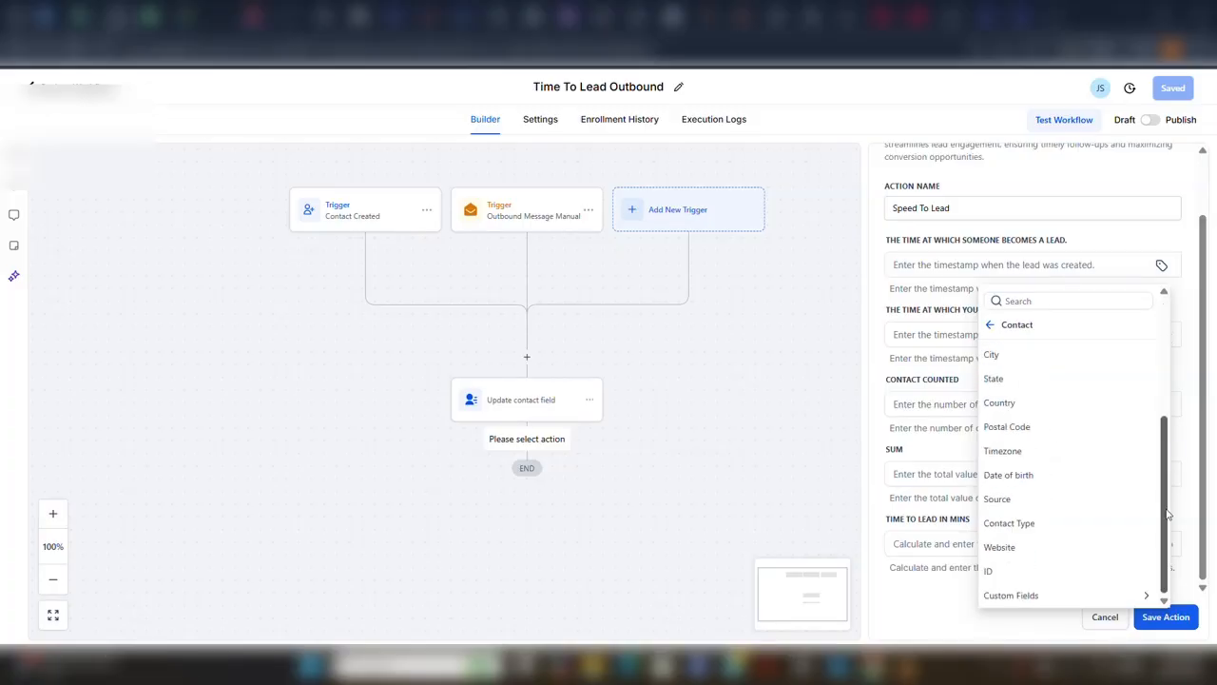
{"action": "left_click", "coordinate": [1048, 597]}
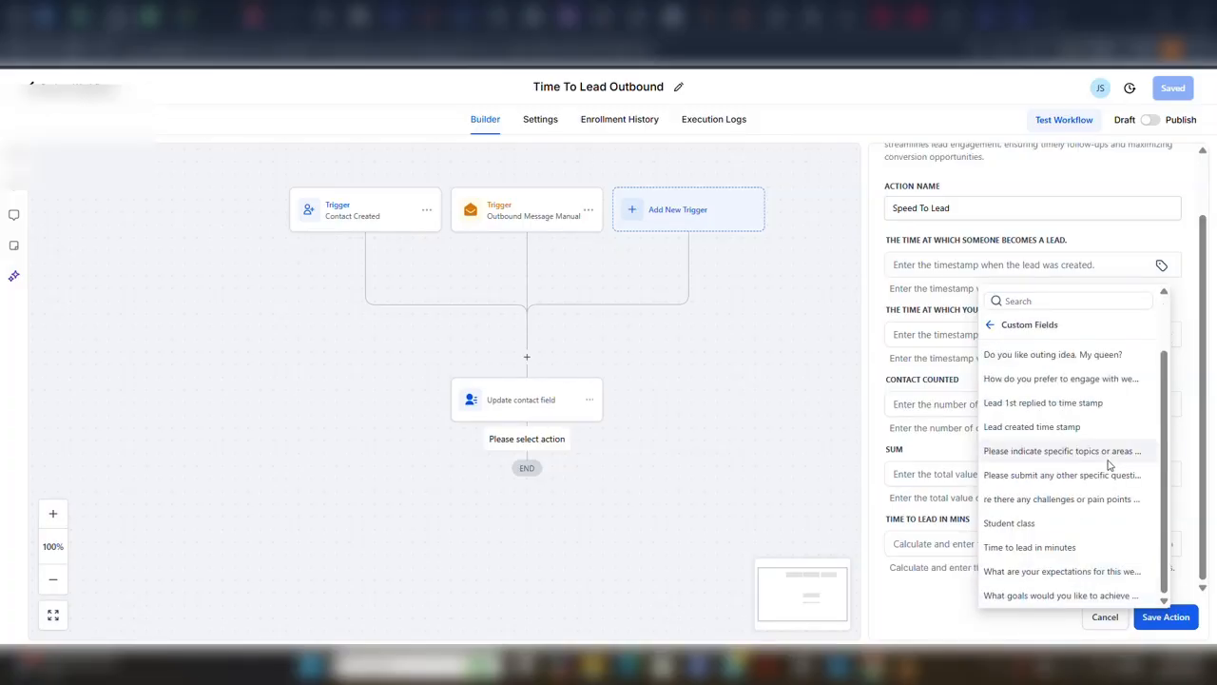
{"action": "left_click", "coordinate": [1015, 430]}
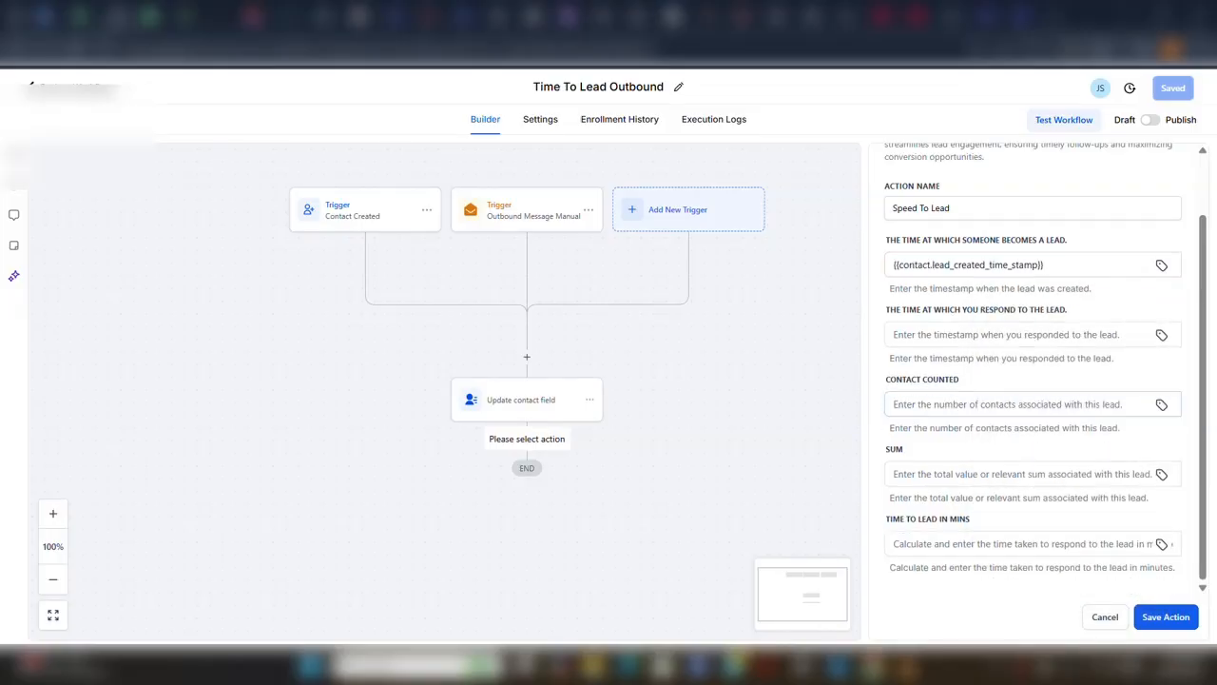
Fill the time at which you respond to the lead with the contact custom field Lead 1st replied to time stamp.
{"action": "left_click", "coordinate": [1032, 335]}
{"action": "left_click", "coordinate": [1162, 340]}
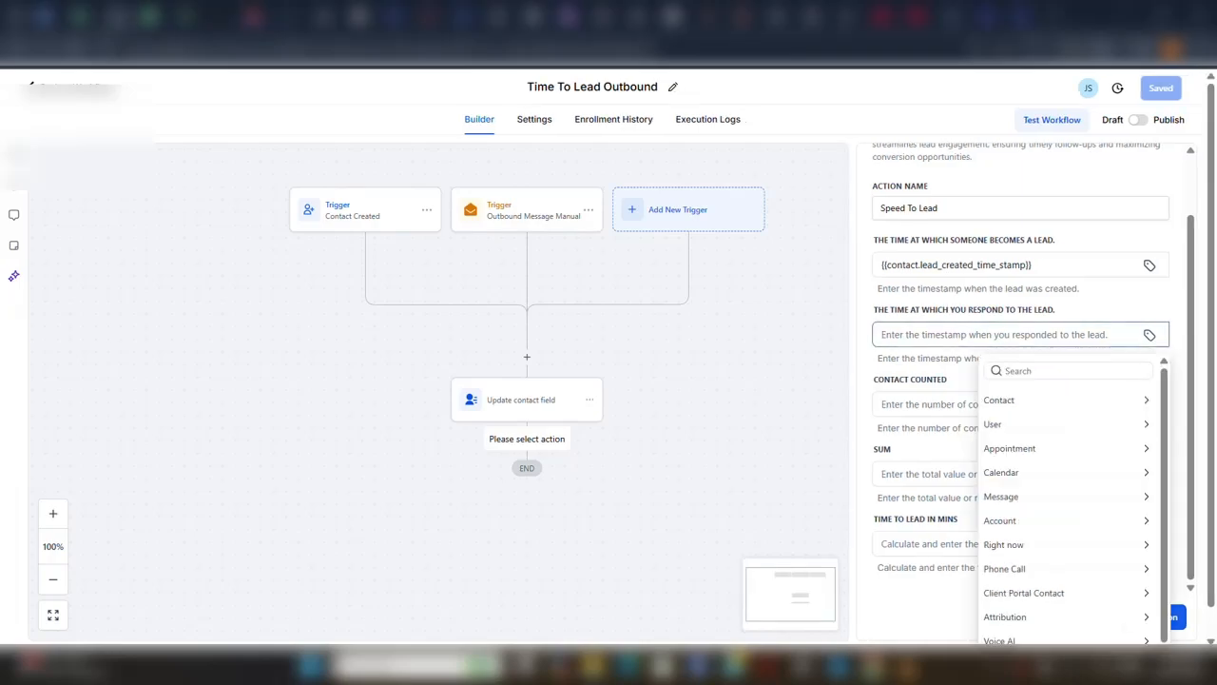
{"action": "left_click", "coordinate": [1129, 403]}
{"action": "scroll", "coordinate": [1014, 225], "scroll_direction": "down", "scroll_amount": 10}
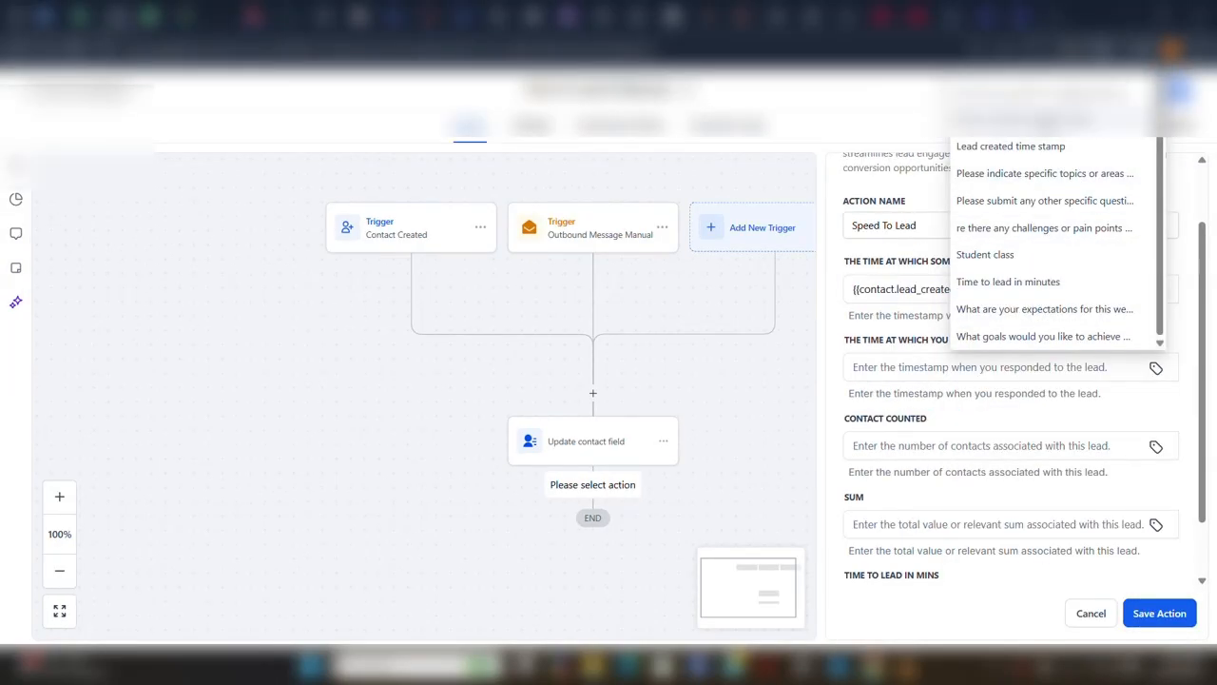
{"action": "left_click", "coordinate": [1049, 123]}
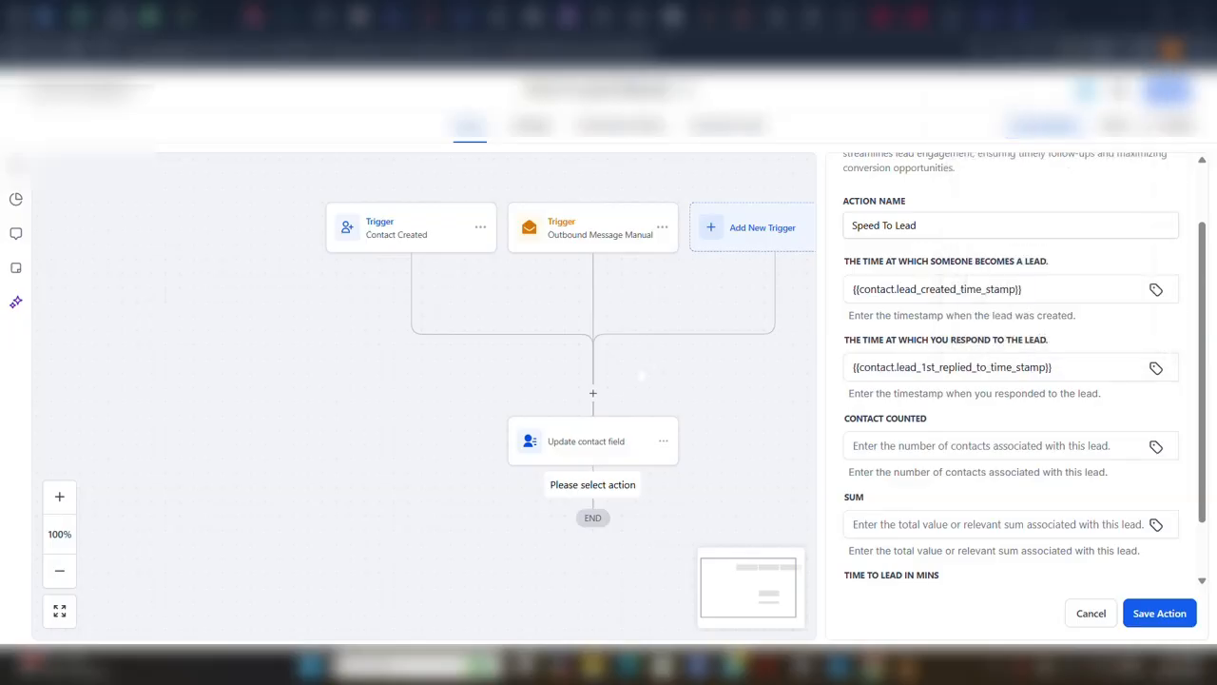
{"action": "left_click", "coordinate": [197, 629]}
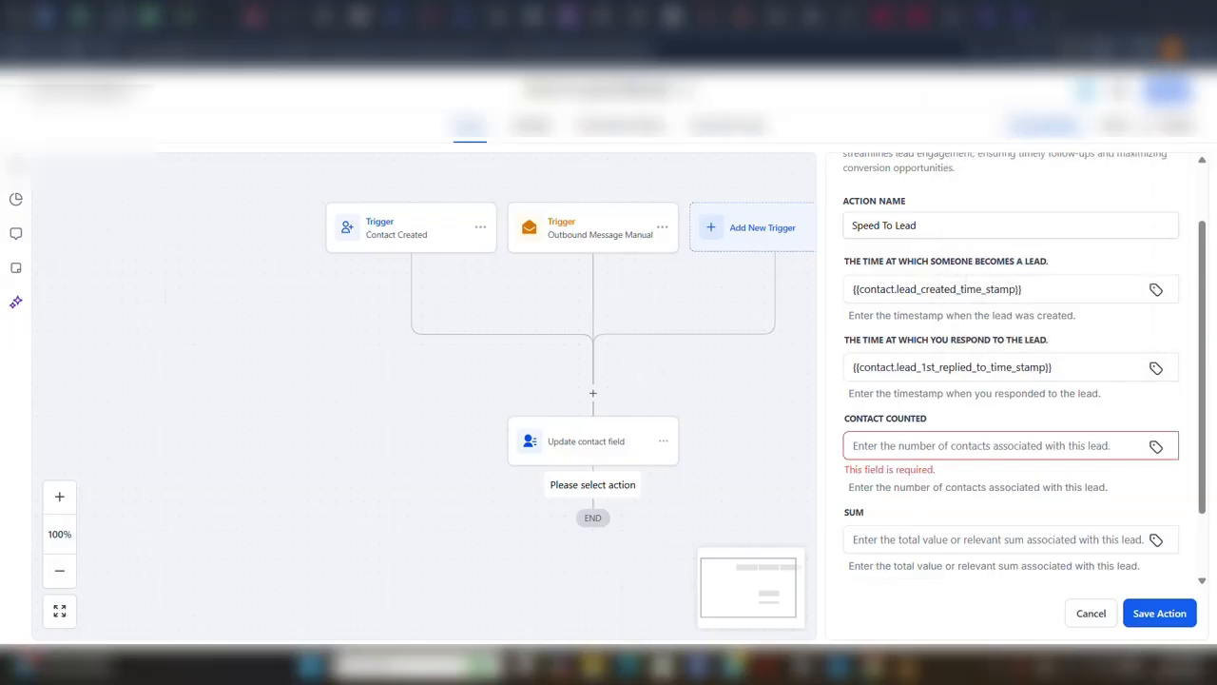
Fill the Contact Counted field of the Speed To Lead action with the Leads Counted custom value.
{"action": "left_click", "coordinate": [1155, 445]}
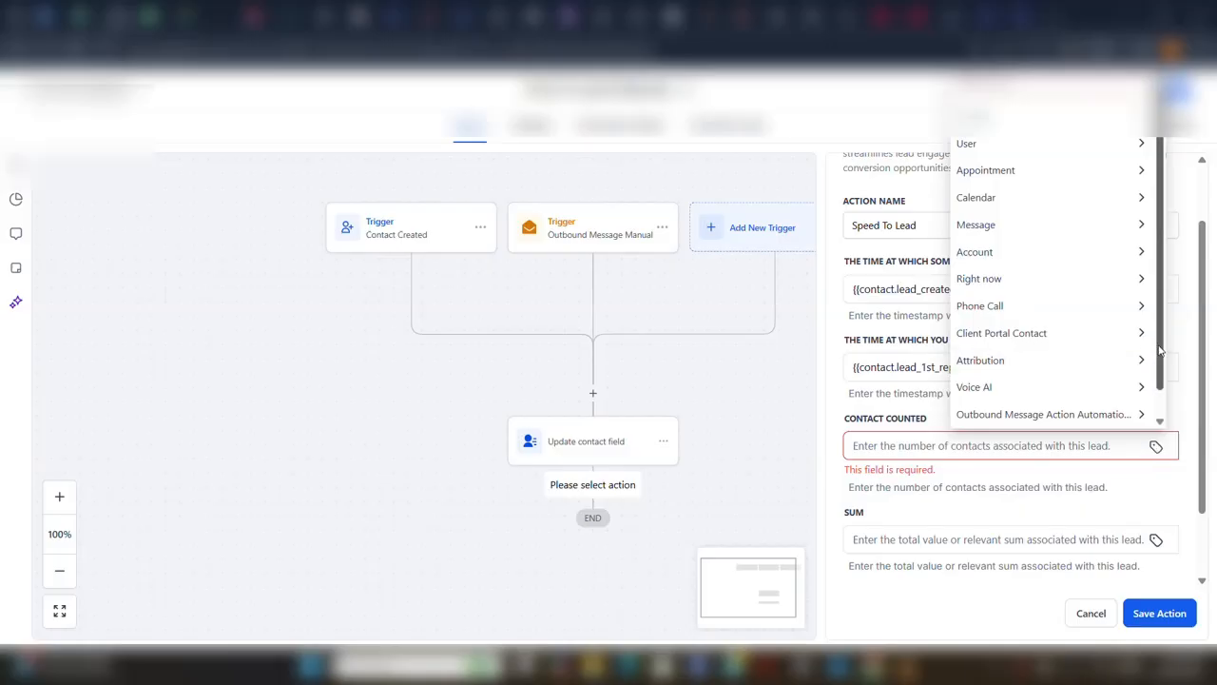
{"action": "scroll", "coordinate": [1159, 351], "scroll_direction": "down", "scroll_amount": 1}
{"action": "left_click", "coordinate": [1088, 417]}
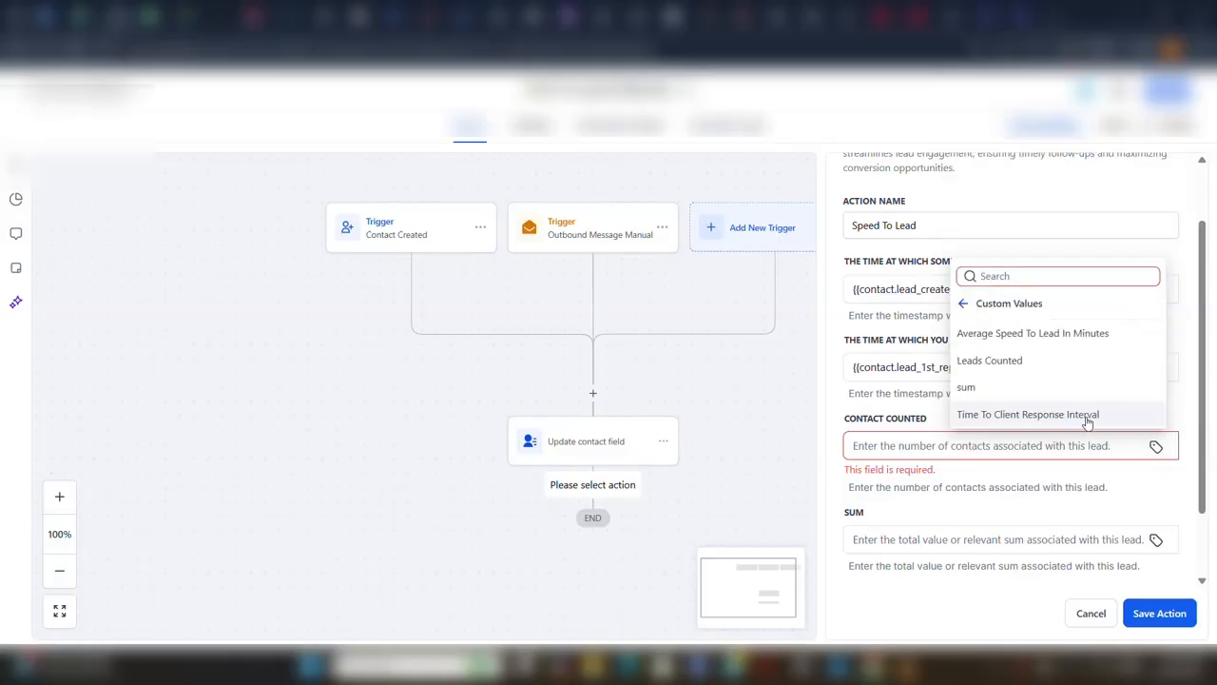
{"action": "left_click", "coordinate": [1005, 370]}
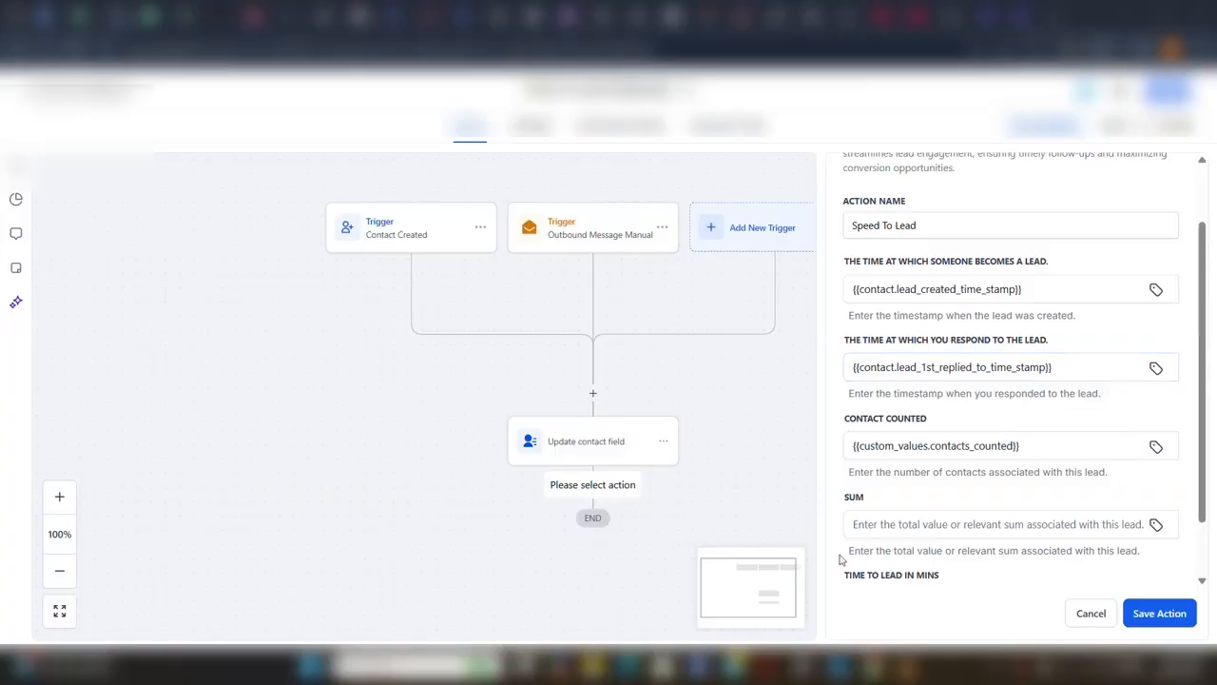
Fill the Sum field of the Speed To Lead action with the sum custom value.
{"action": "left_click", "coordinate": [1155, 524]}
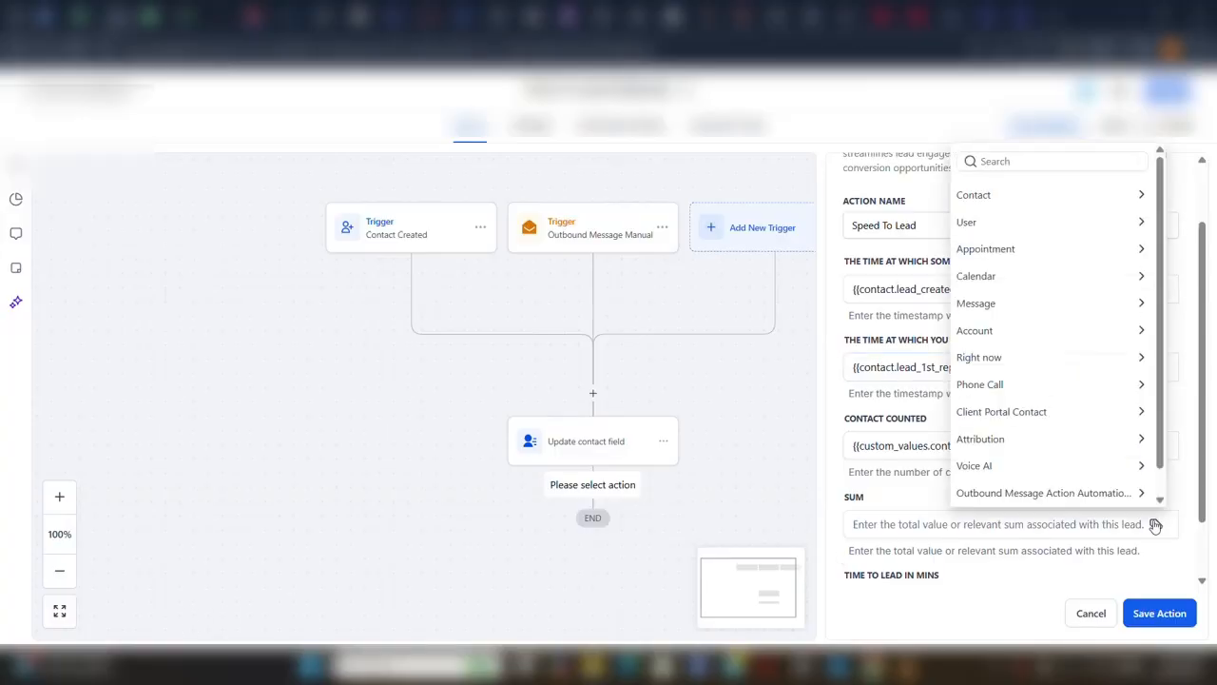
{"action": "scroll", "coordinate": [1093, 428], "scroll_direction": "down", "scroll_amount": 2}
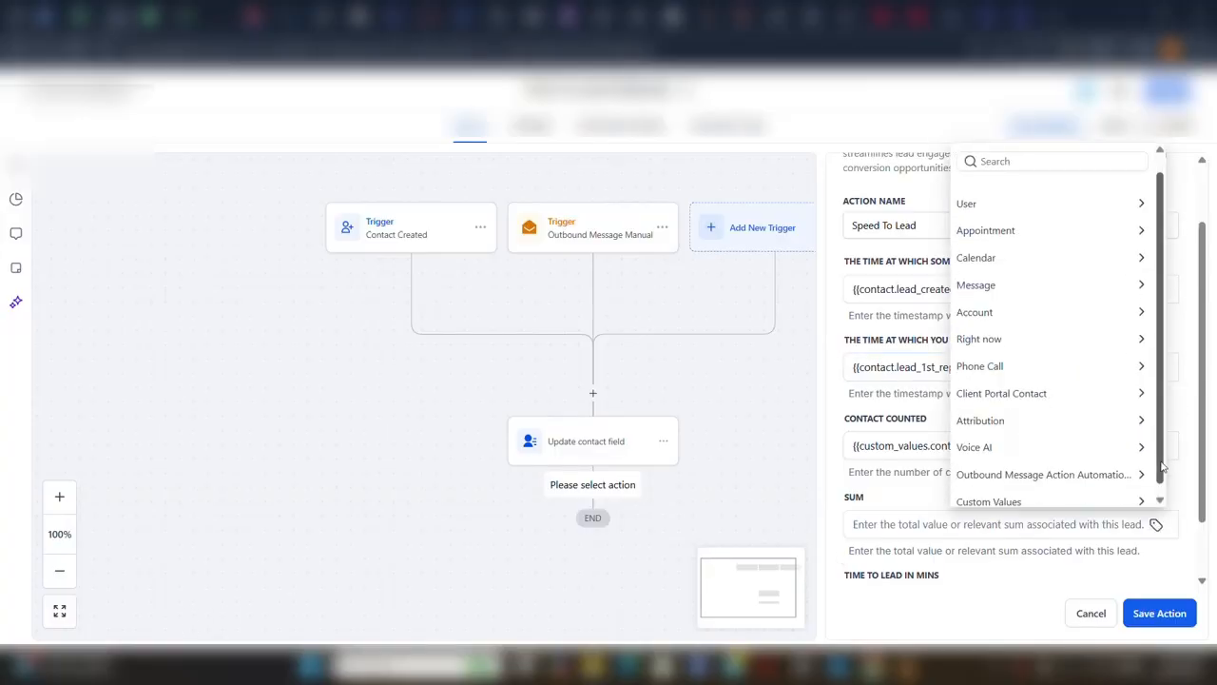
{"action": "left_click", "coordinate": [1090, 493]}
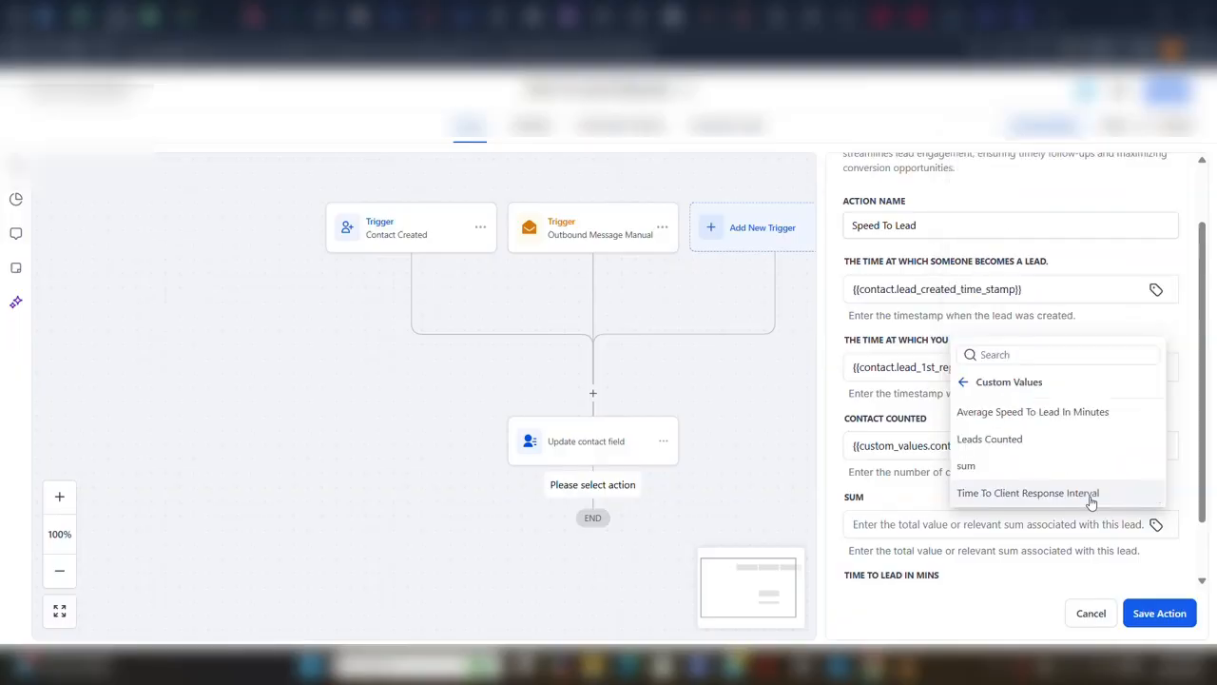
{"action": "left_click", "coordinate": [1002, 467]}
Fill the Time To Lead In Mins field from the Contact values and save the Speed To Lead action.
{"action": "scroll", "coordinate": [1157, 518], "scroll_direction": "down", "scroll_amount": 1}
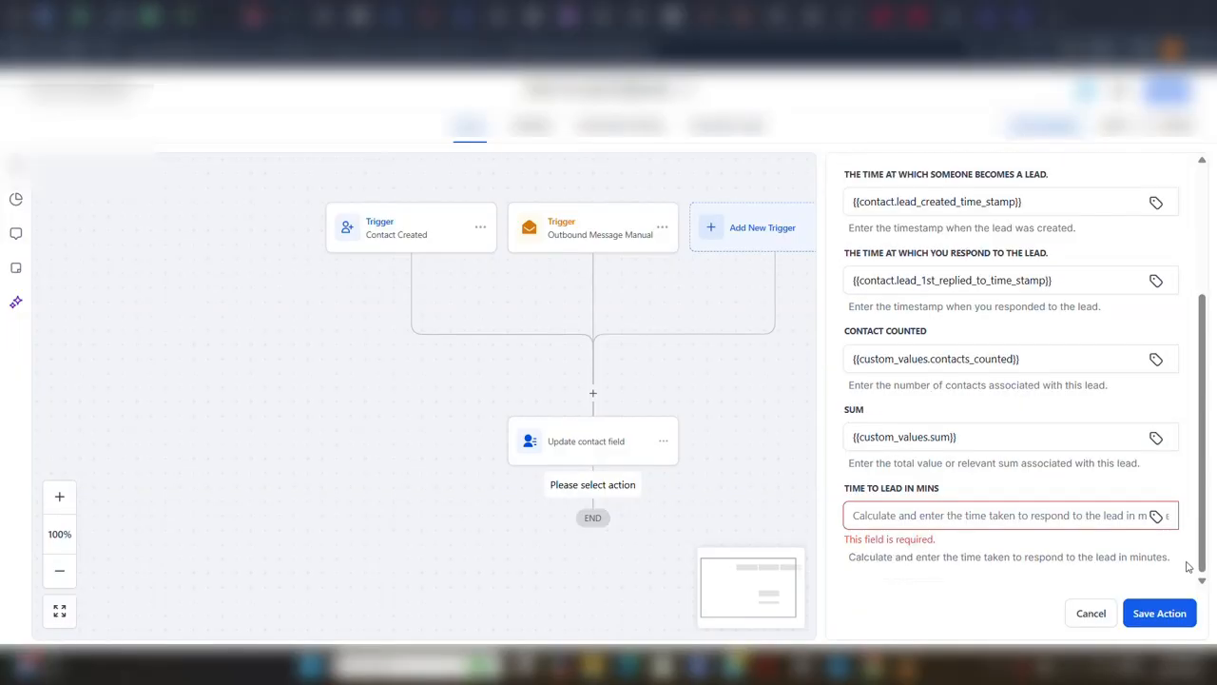
{"action": "left_click", "coordinate": [1156, 518]}
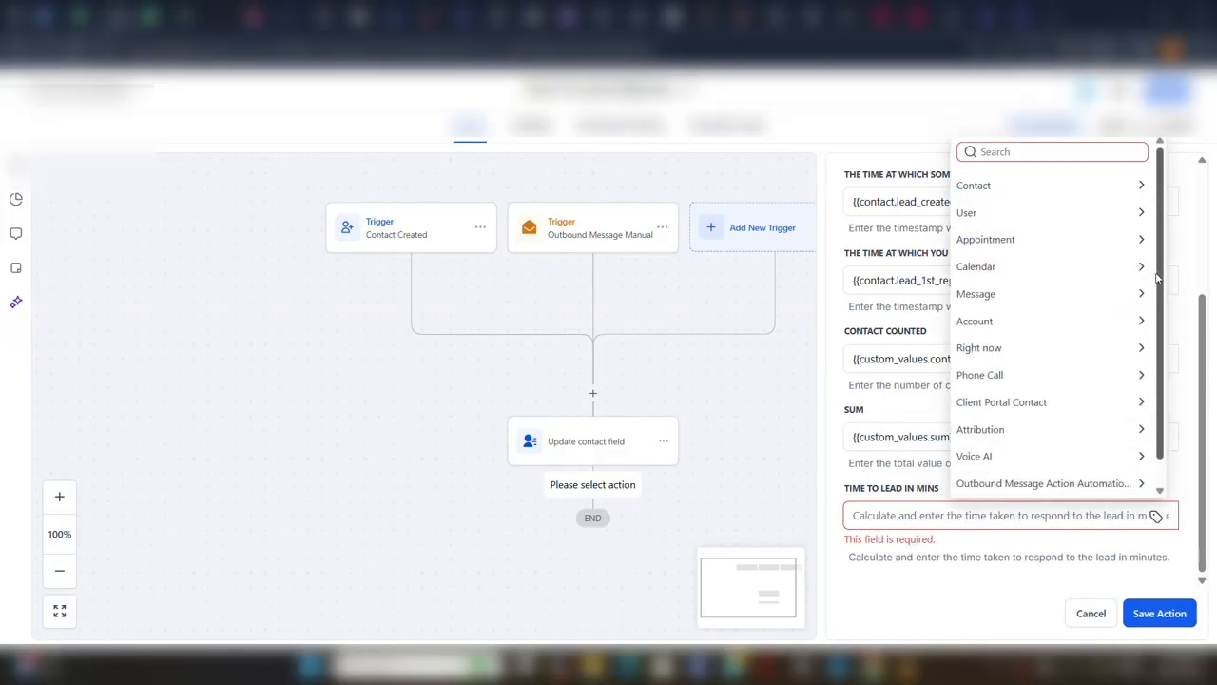
{"action": "left_click", "coordinate": [1068, 185]}
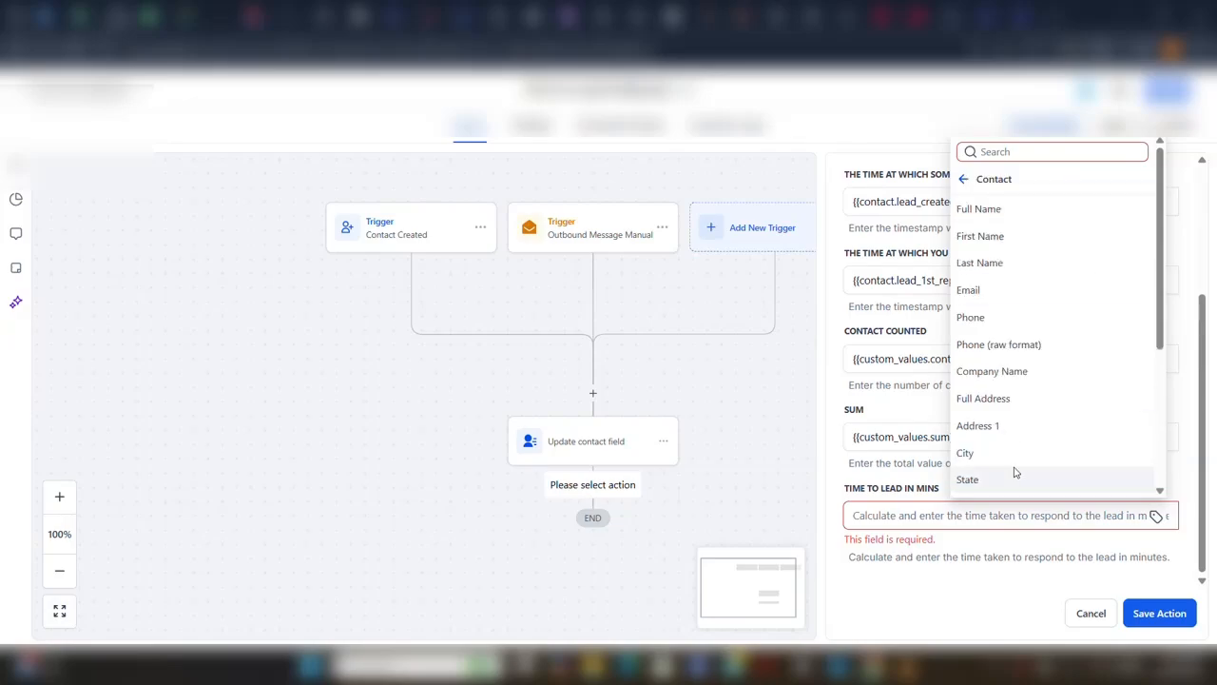
{"action": "scroll", "coordinate": [1161, 347], "scroll_direction": "down", "scroll_amount": 5}
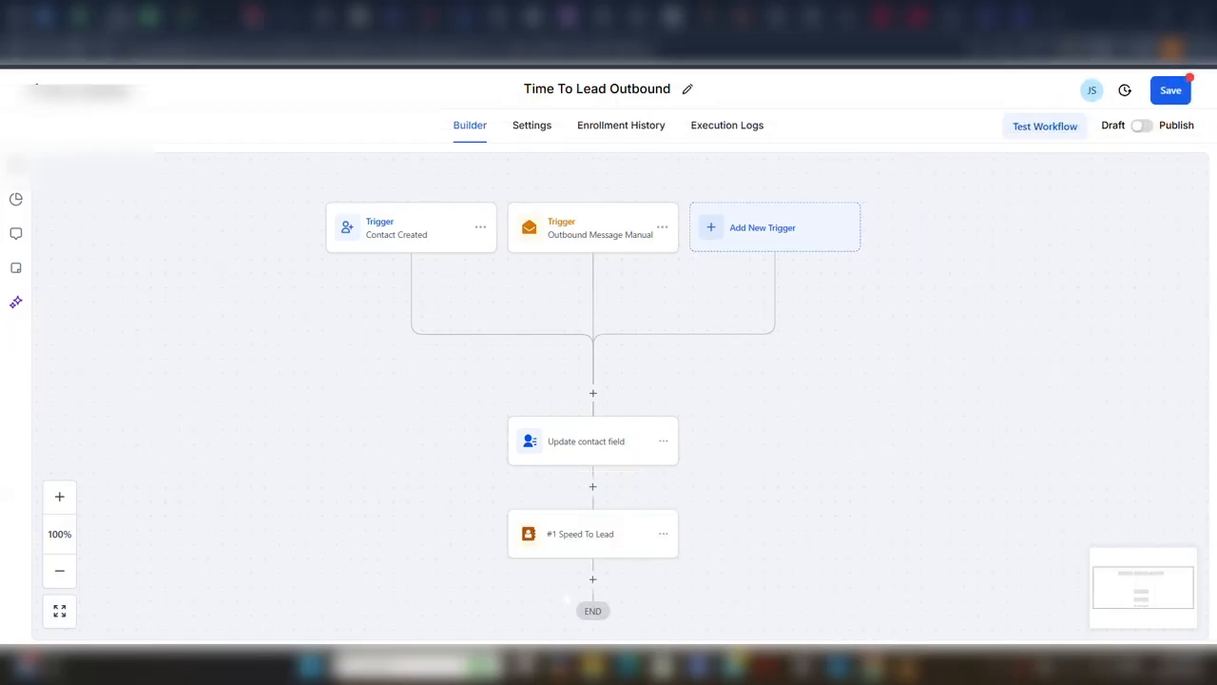
{"action": "scroll", "coordinate": [624, 457], "scroll_direction": "down", "scroll_amount": 1}
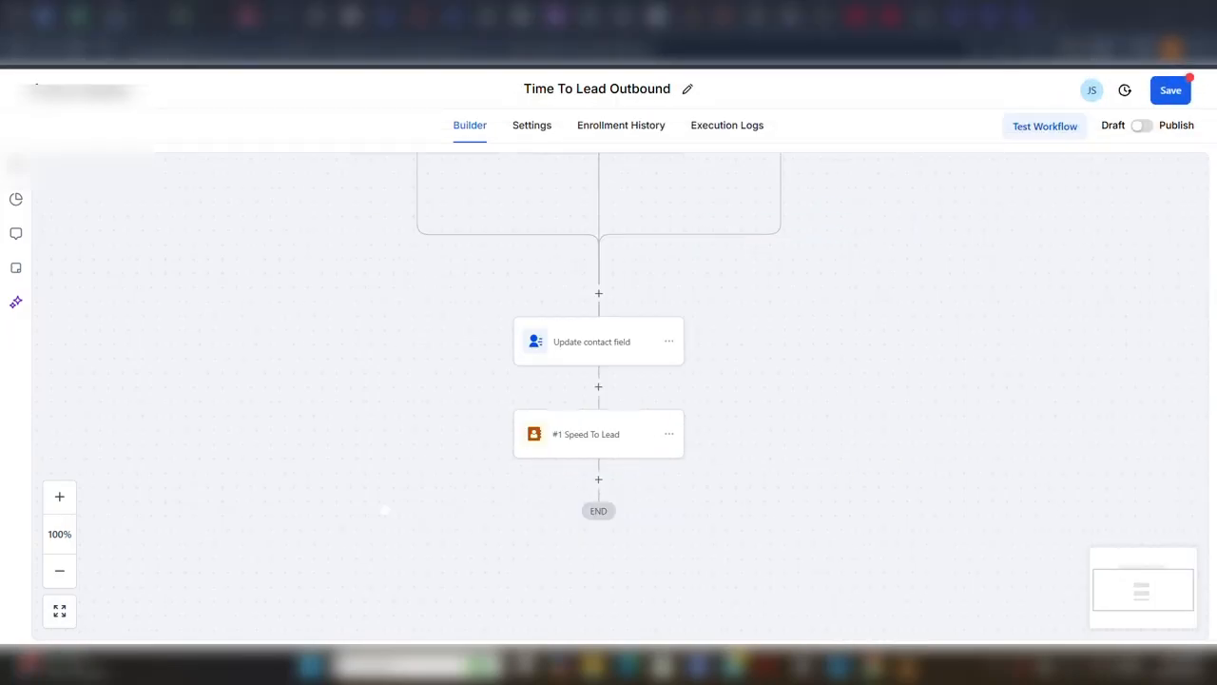
Add an Update Contact Field action below Speed To Lead and choose Time to lead in minutes as its field.
{"action": "left_click", "coordinate": [599, 482]}
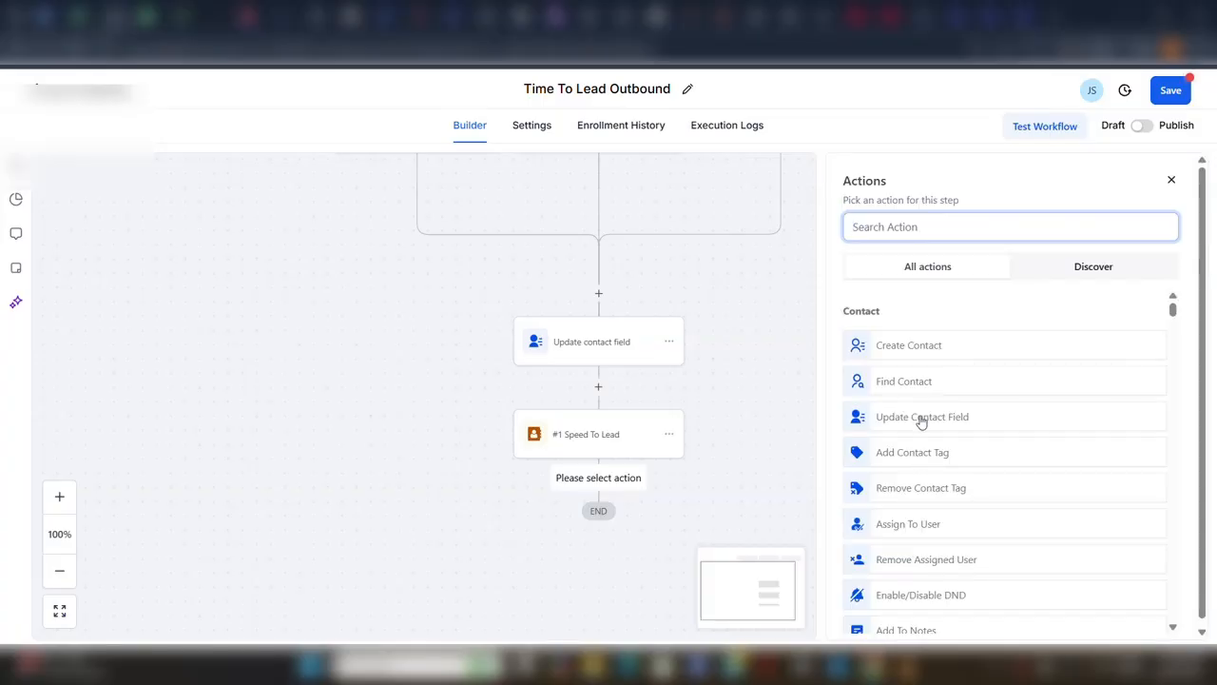
{"action": "left_click", "coordinate": [920, 419]}
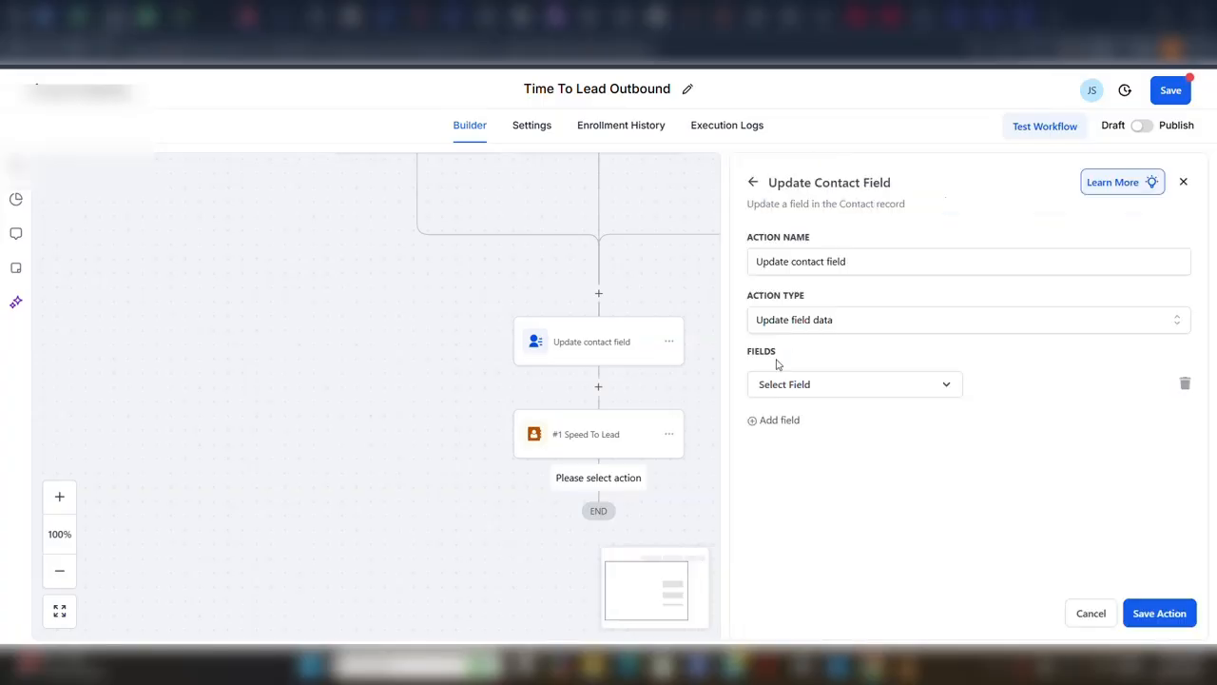
{"action": "left_click", "coordinate": [863, 385]}
{"action": "scroll", "coordinate": [846, 521], "scroll_direction": "down", "scroll_amount": 10}
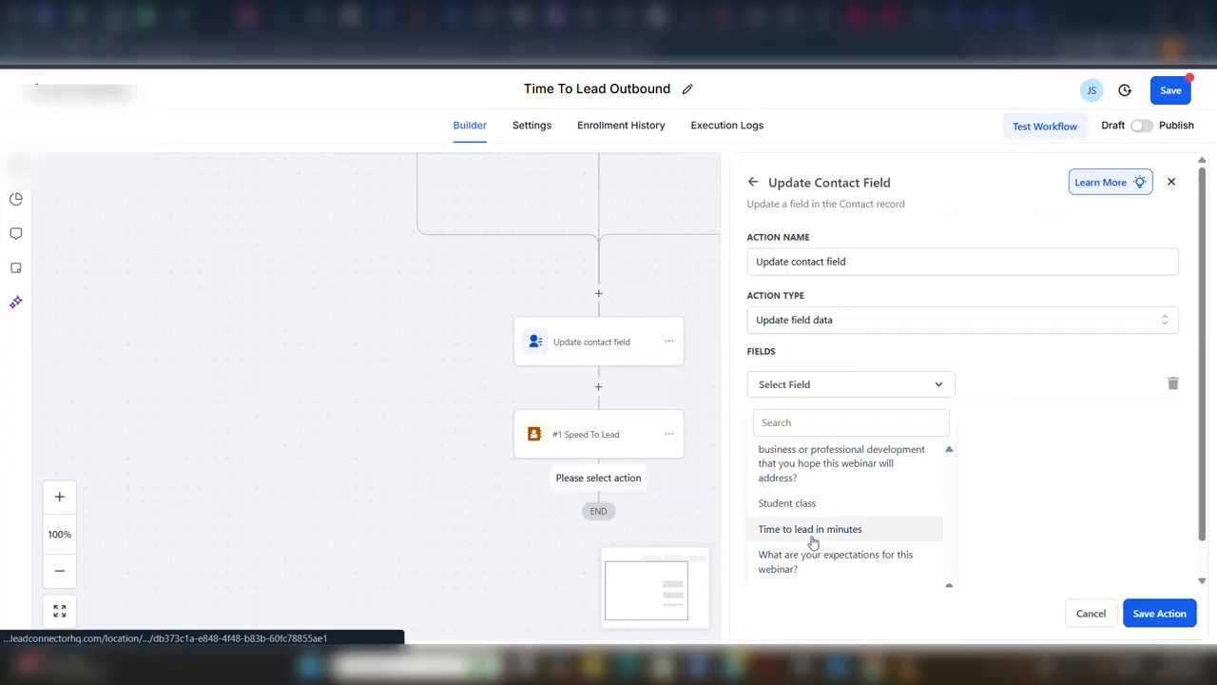
{"action": "left_click", "coordinate": [810, 530]}
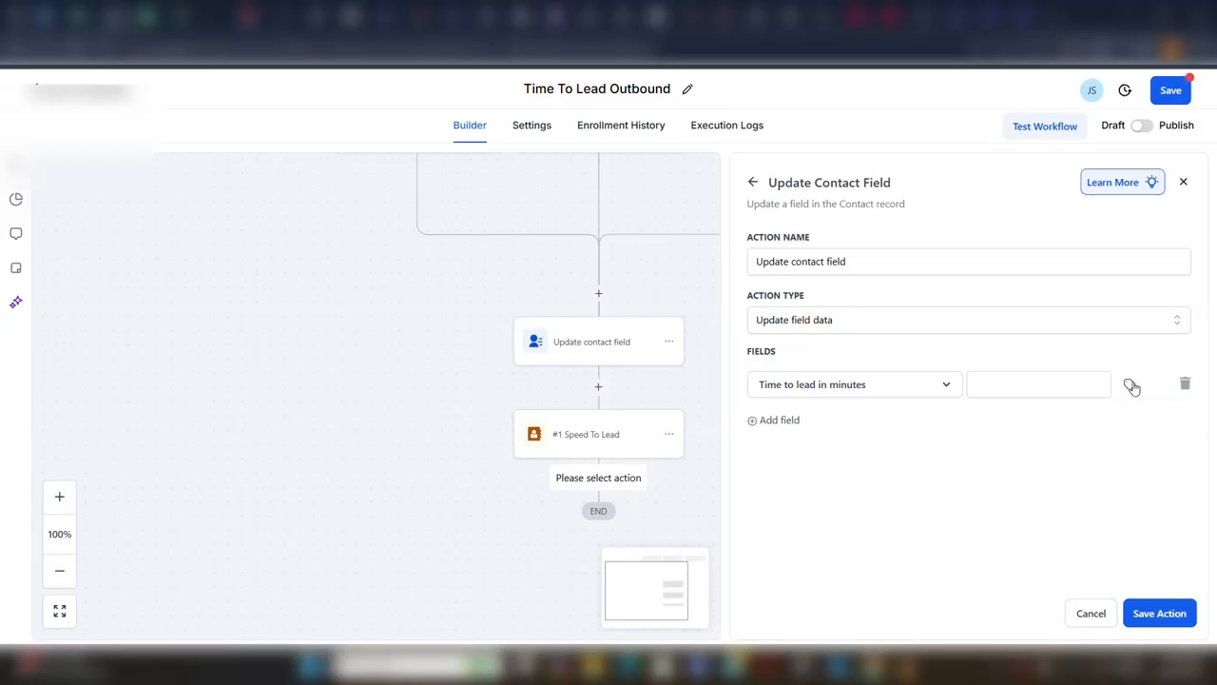
Fill the Time to lead in minutes field with the Response_interval value from the #1 Speed To Lead action.
{"action": "left_click", "coordinate": [1130, 383]}
{"action": "left_click_drag", "start_coordinate": [1171, 461], "coordinate": [1175, 546]}
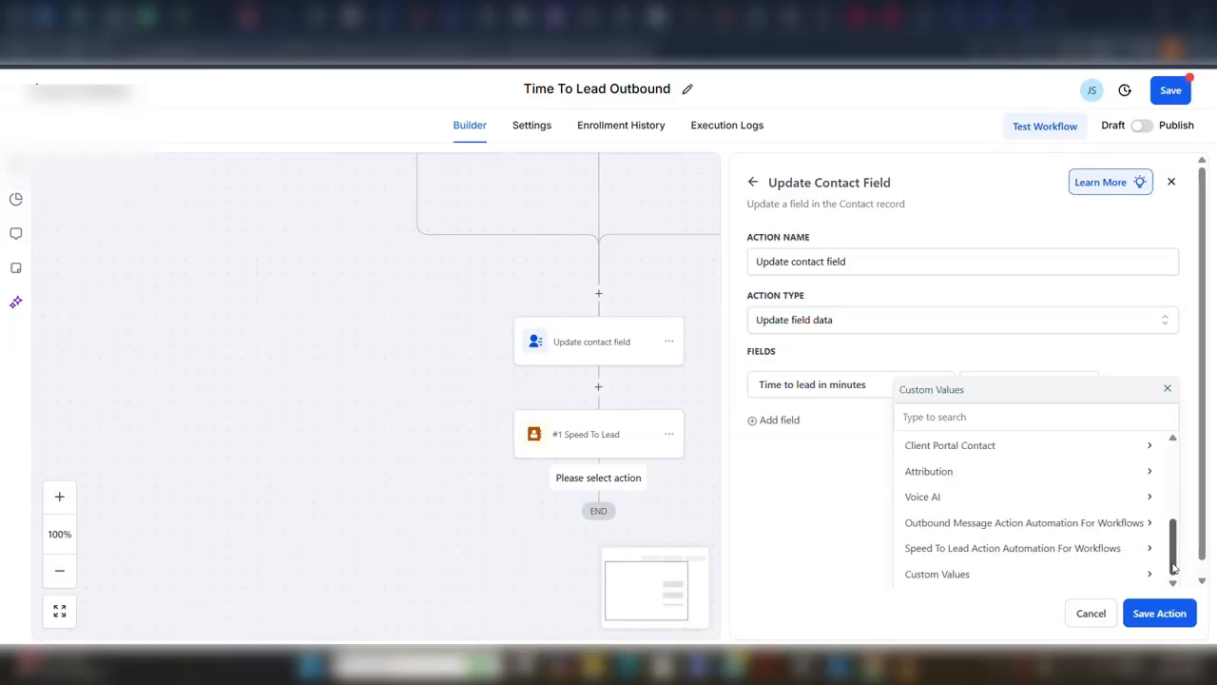
{"action": "left_click", "coordinate": [1072, 543]}
{"action": "left_click", "coordinate": [1089, 455]}
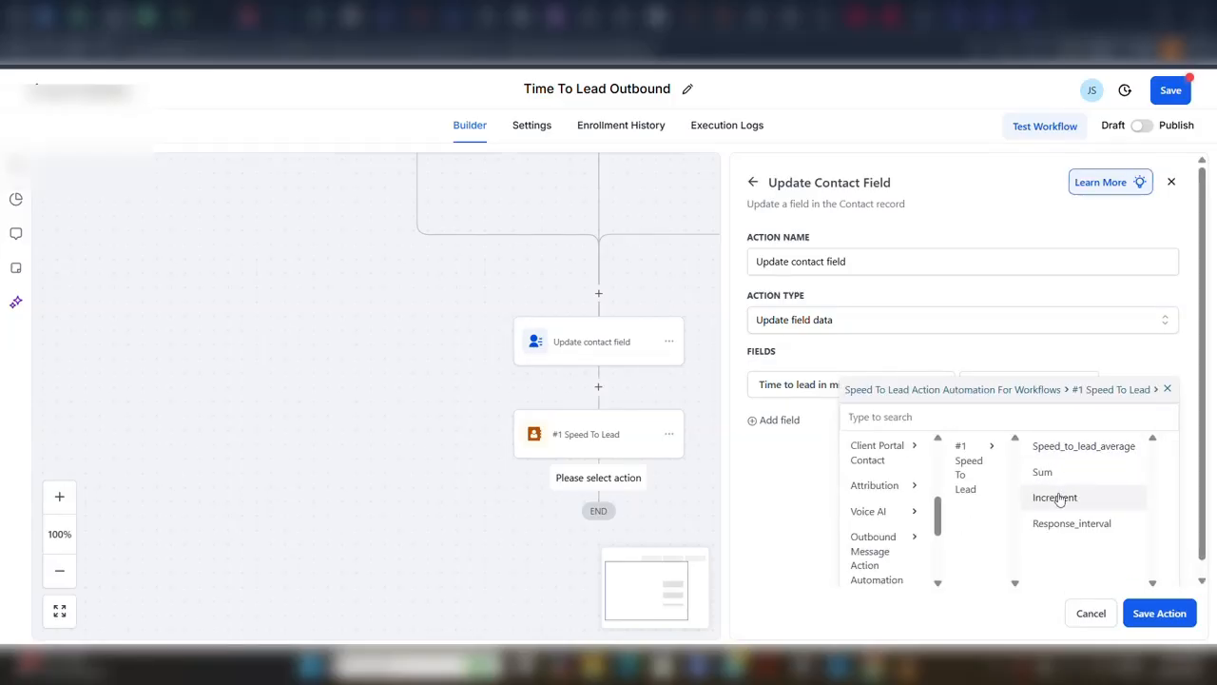
{"action": "left_click", "coordinate": [1052, 529]}
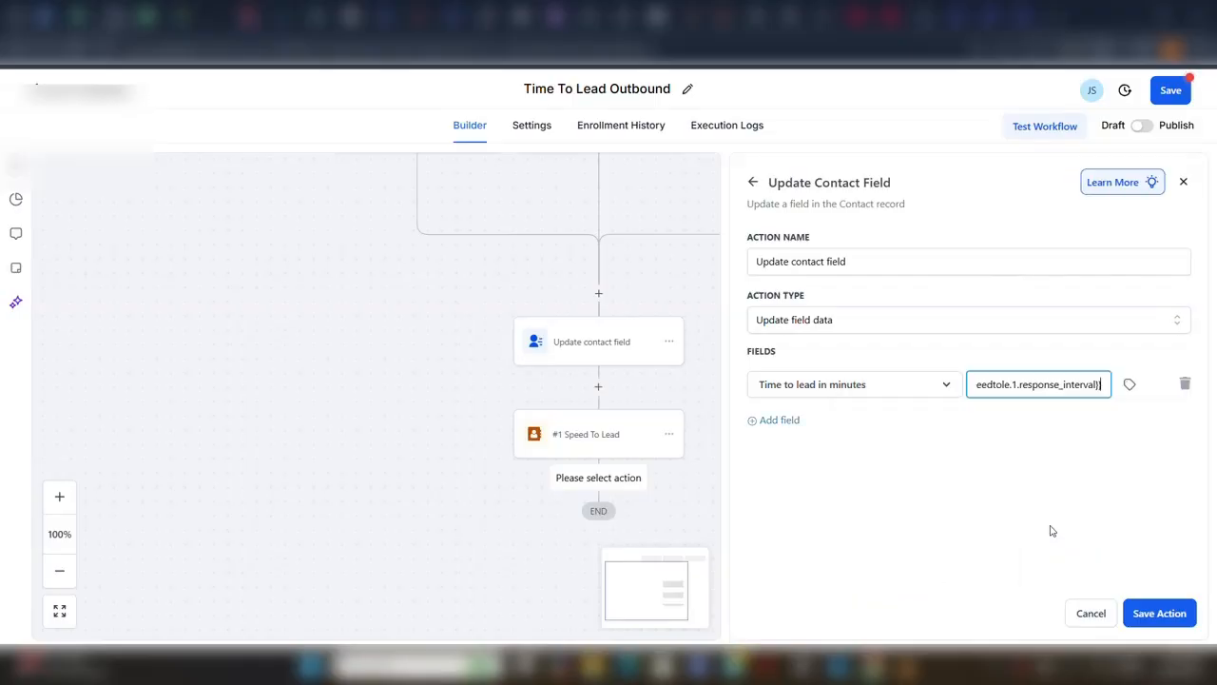
Save the new Update Contact Field action, rename it Speed To Lead In Minutes, and save it again.
{"action": "left_click", "coordinate": [1164, 613]}
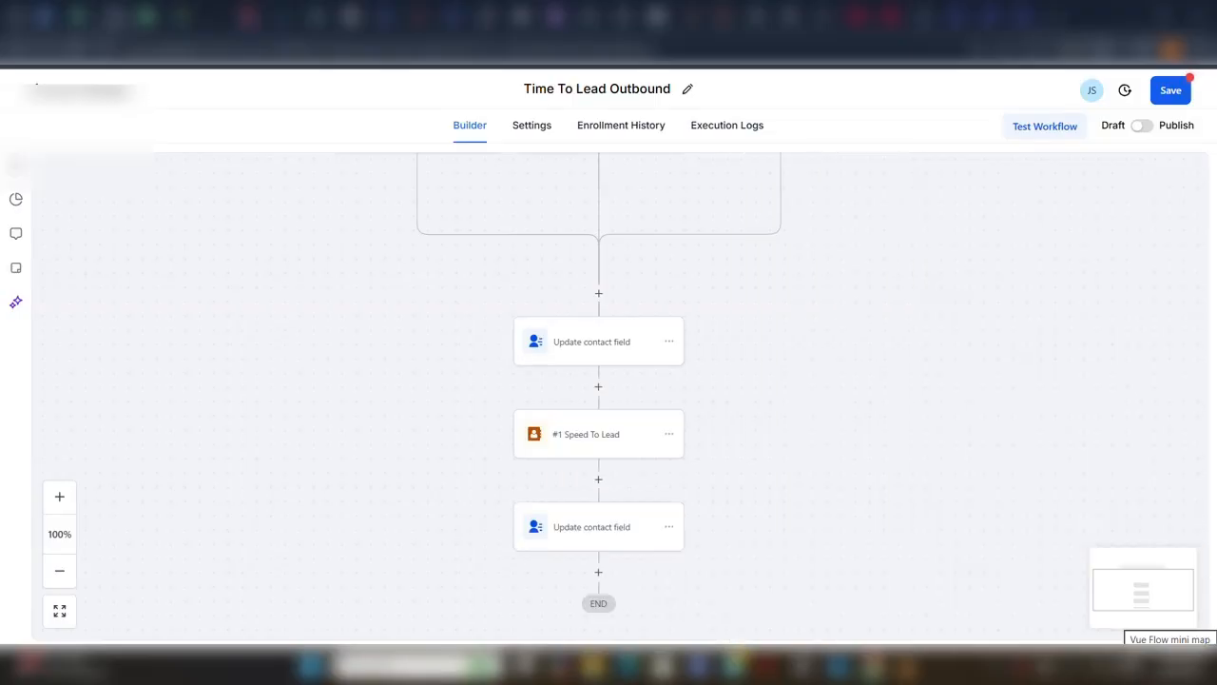
{"action": "left_click", "coordinate": [612, 519]}
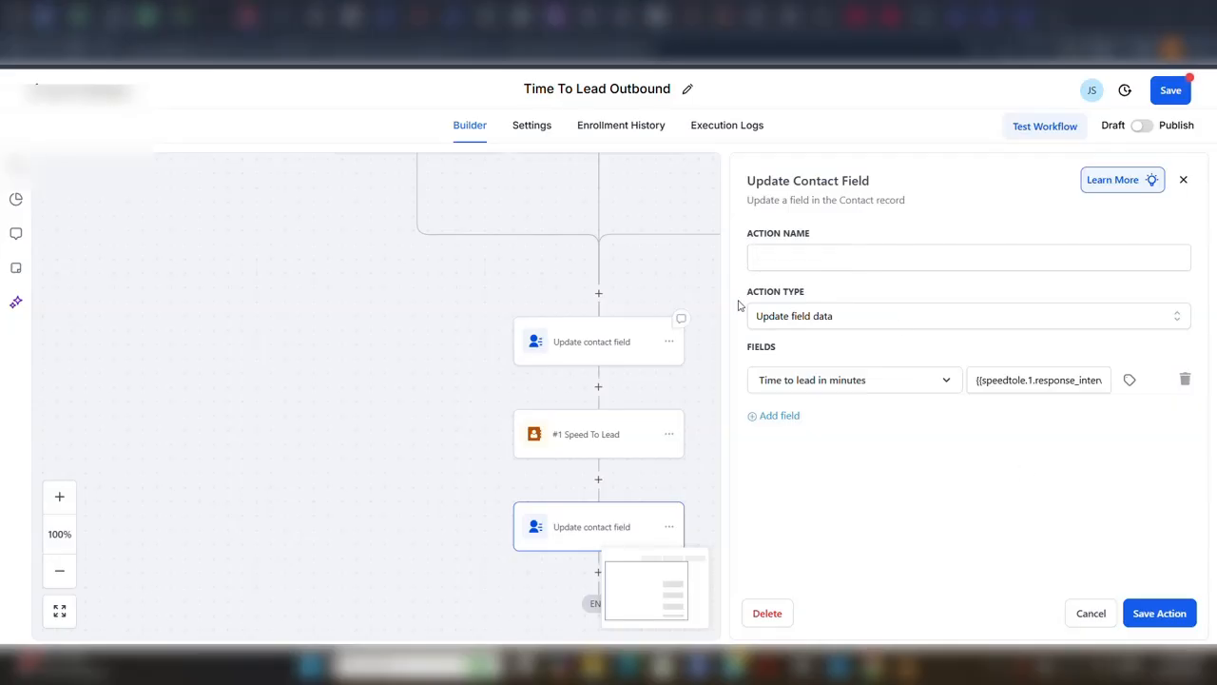
{"action": "left_click", "coordinate": [757, 256]}
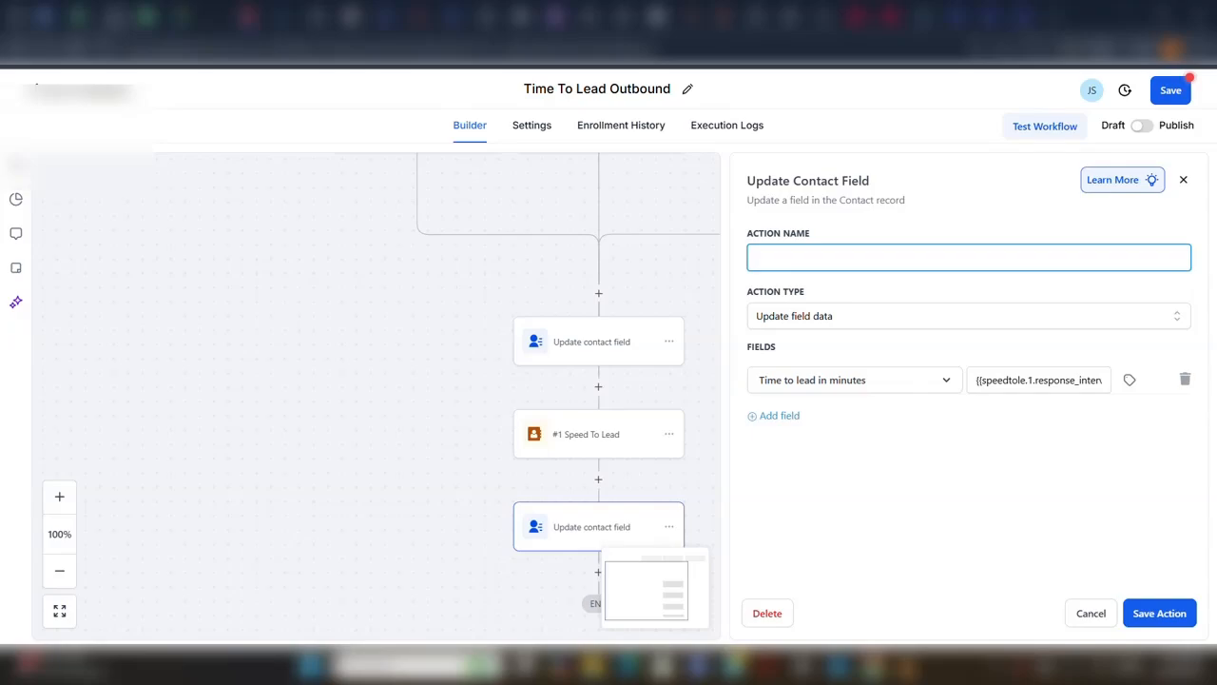
{"action": "type", "text": "Speed to le"}
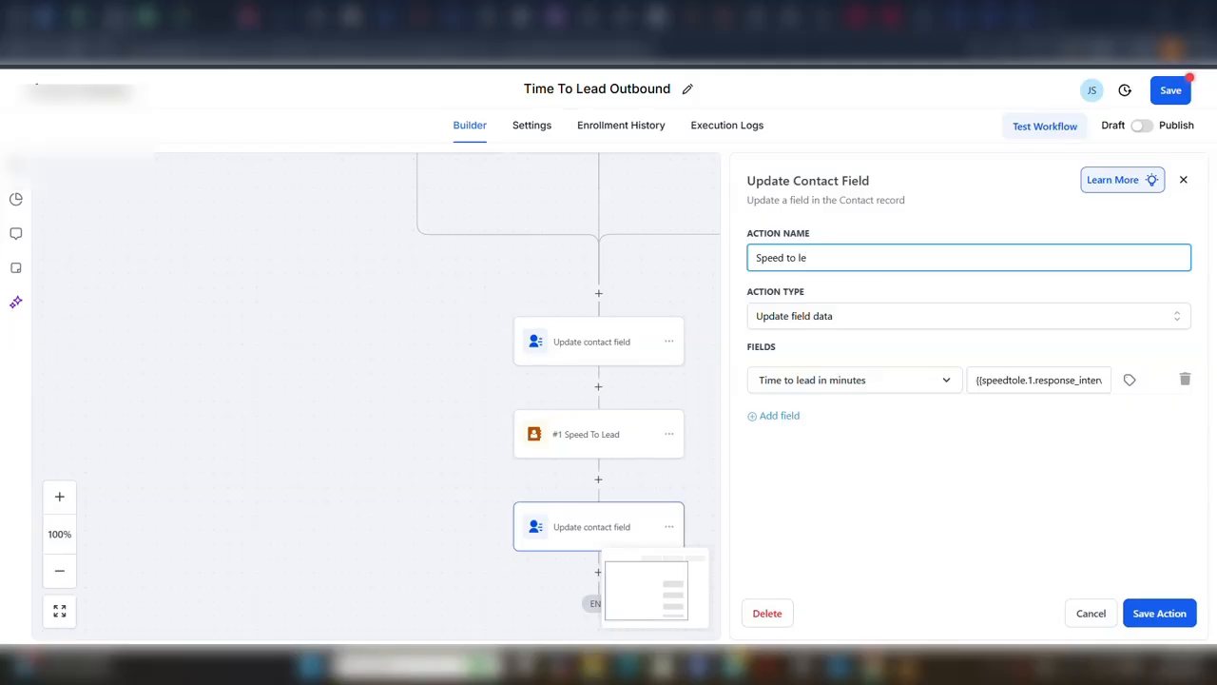
{"action": "type", "text": "ad in minutes"}
{"action": "left_click", "coordinate": [136, 580]}
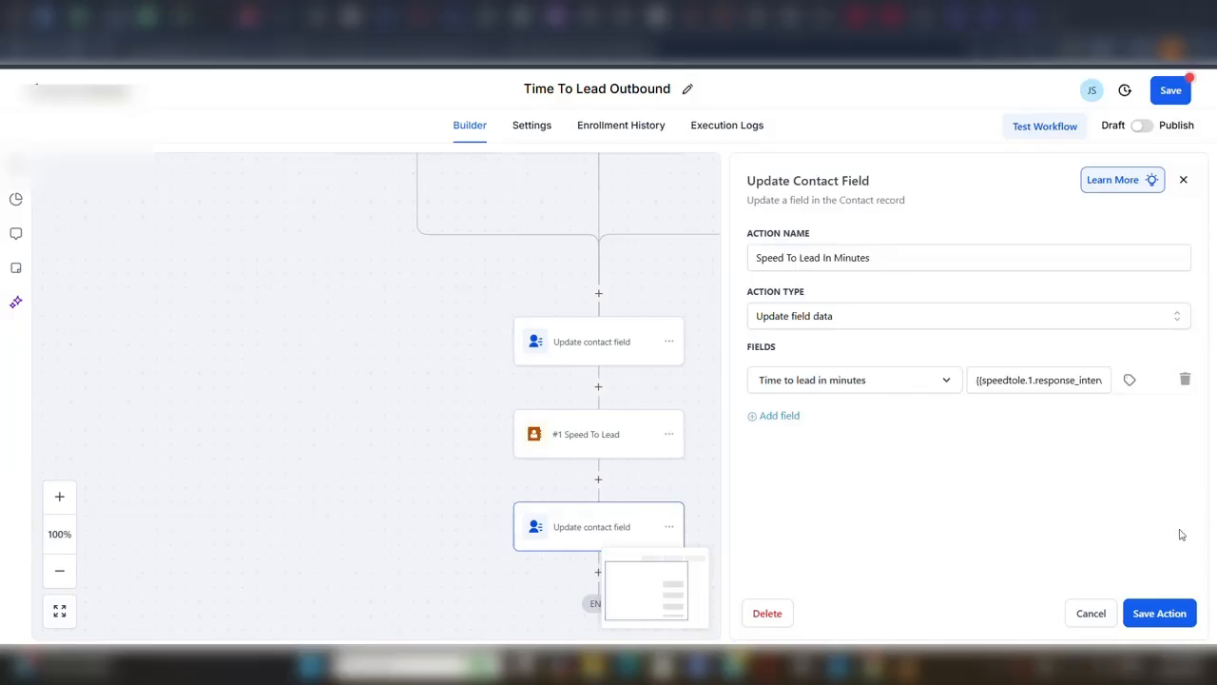
{"action": "left_click", "coordinate": [1162, 614]}
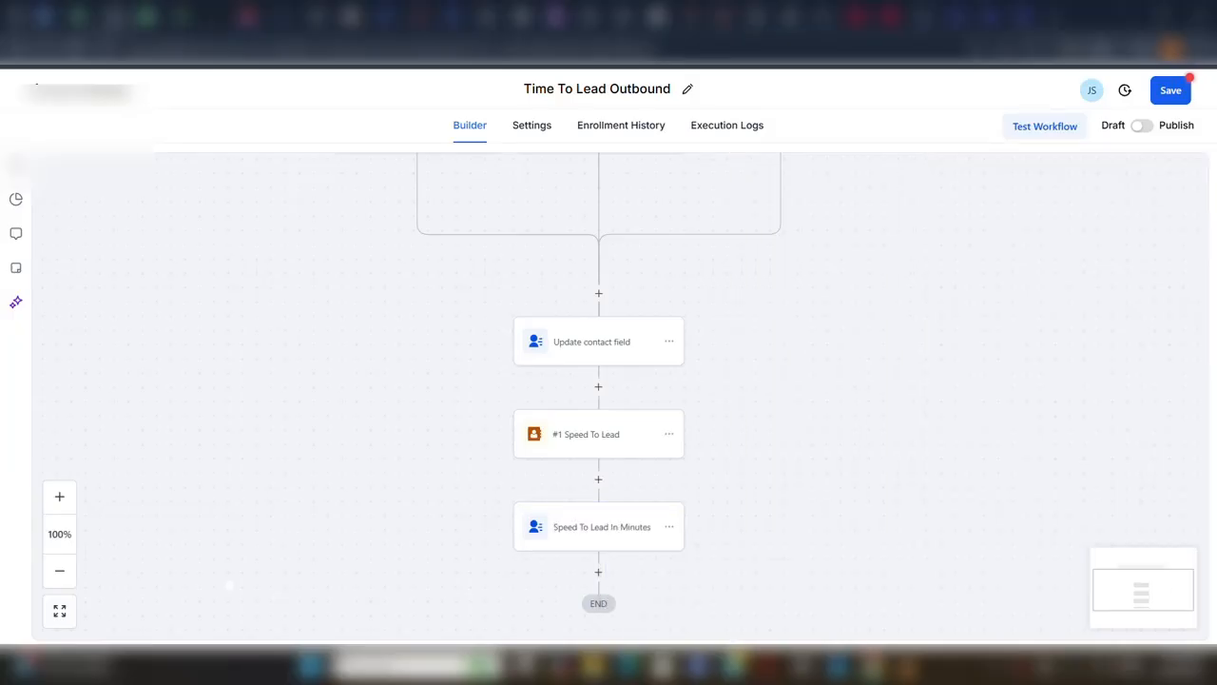
Add an Update Custom Value action below the Speed To Lead In Minutes action.
{"action": "left_click", "coordinate": [599, 572]}
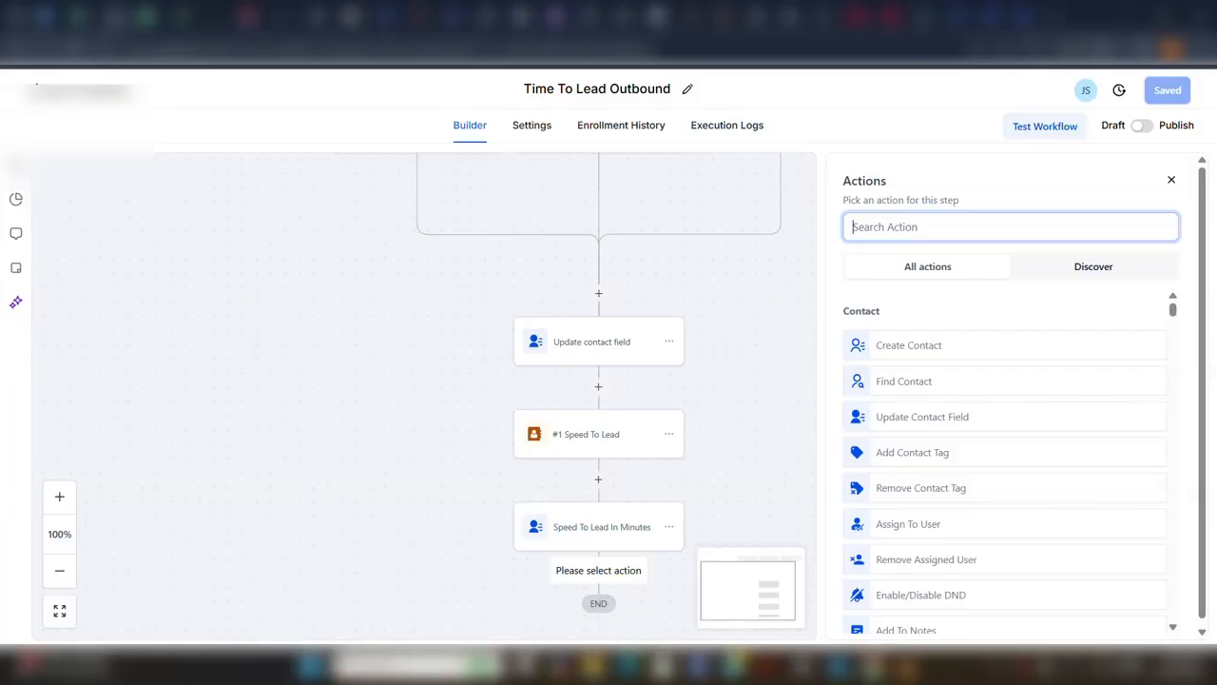
{"action": "left_click", "coordinate": [946, 227]}
{"action": "type", "text": "u"}
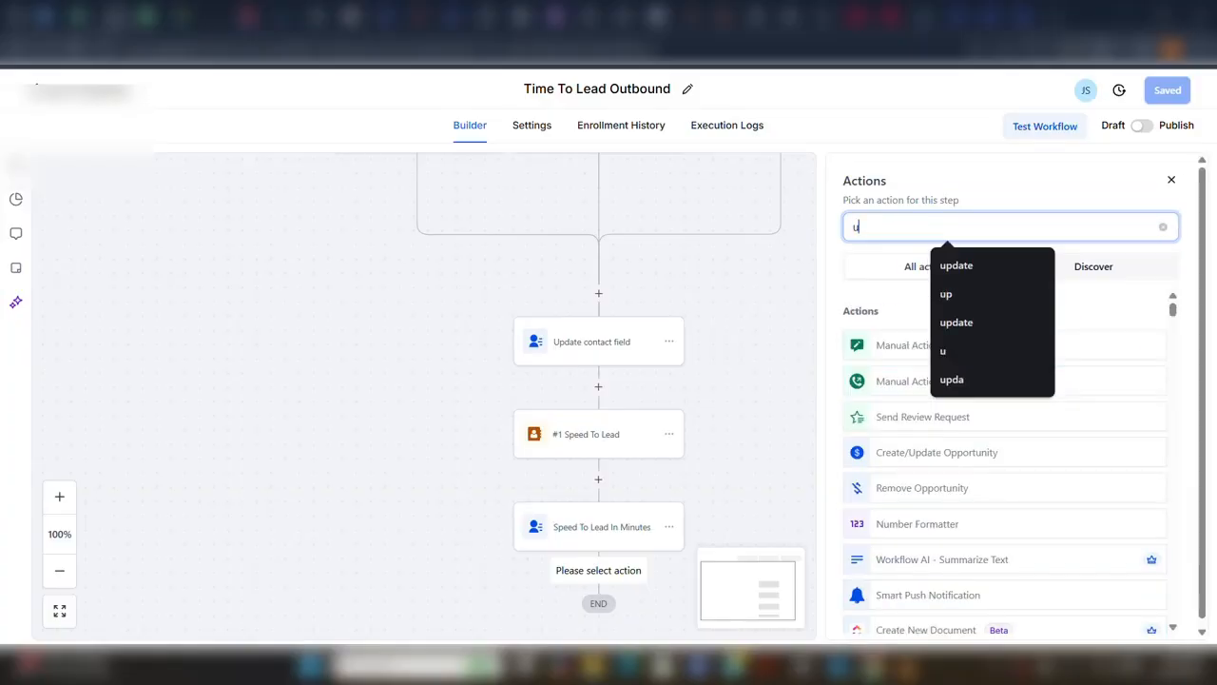
{"action": "type", "text": "pdate"}
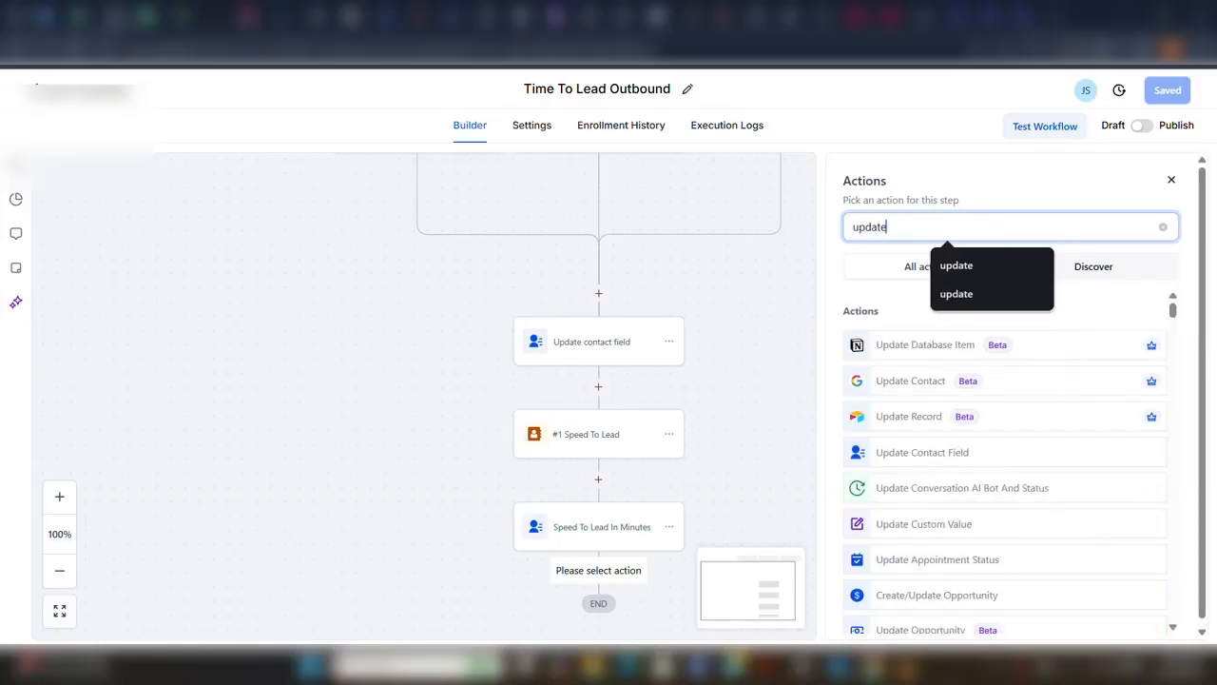
{"action": "left_click", "coordinate": [949, 524]}
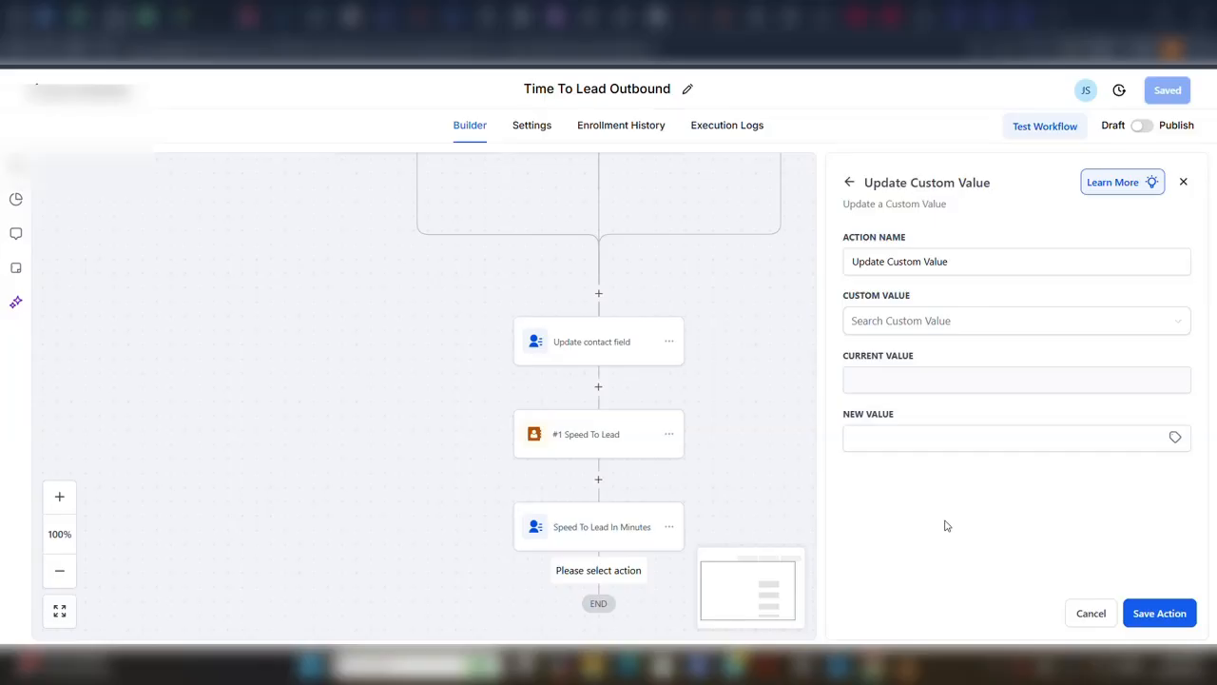
Name the Update Custom Value action Update Sum and choose sum as its custom value.
{"action": "left_click", "coordinate": [931, 323]}
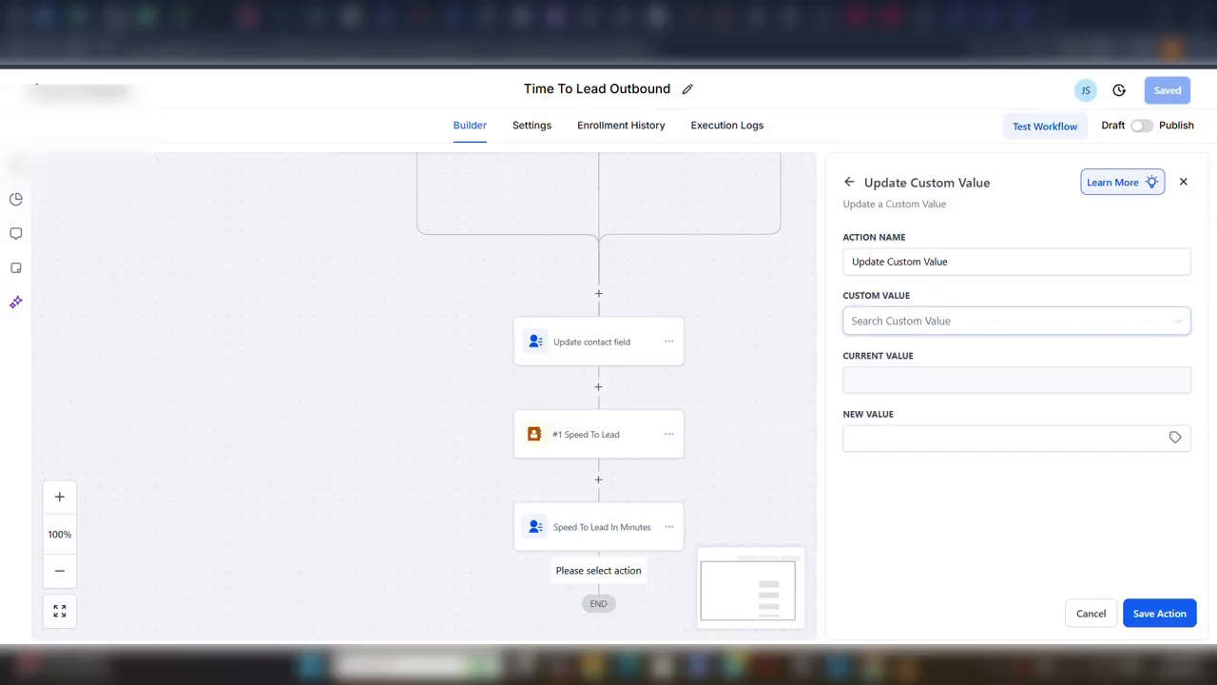
{"action": "left_click", "coordinate": [915, 328]}
{"action": "left_click", "coordinate": [949, 261]}
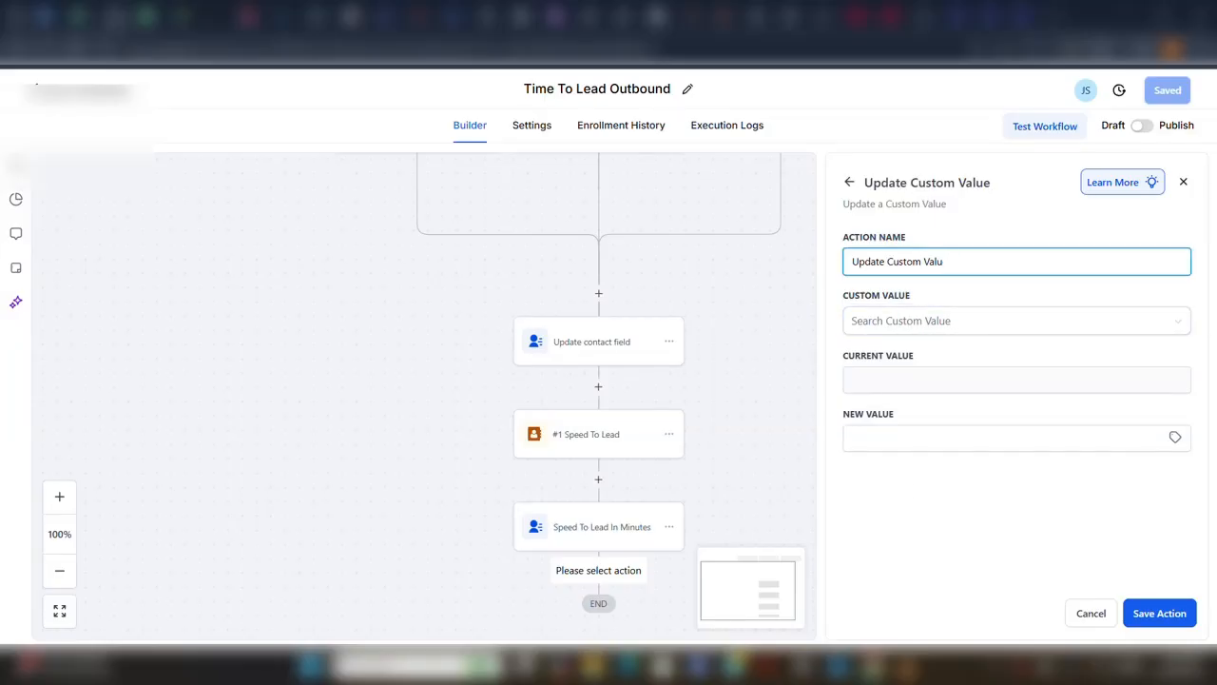
{"action": "key", "text": "BackSpace"}
{"action": "key", "text": "BackSpace"}
{"action": "left_click", "coordinate": [905, 324]}
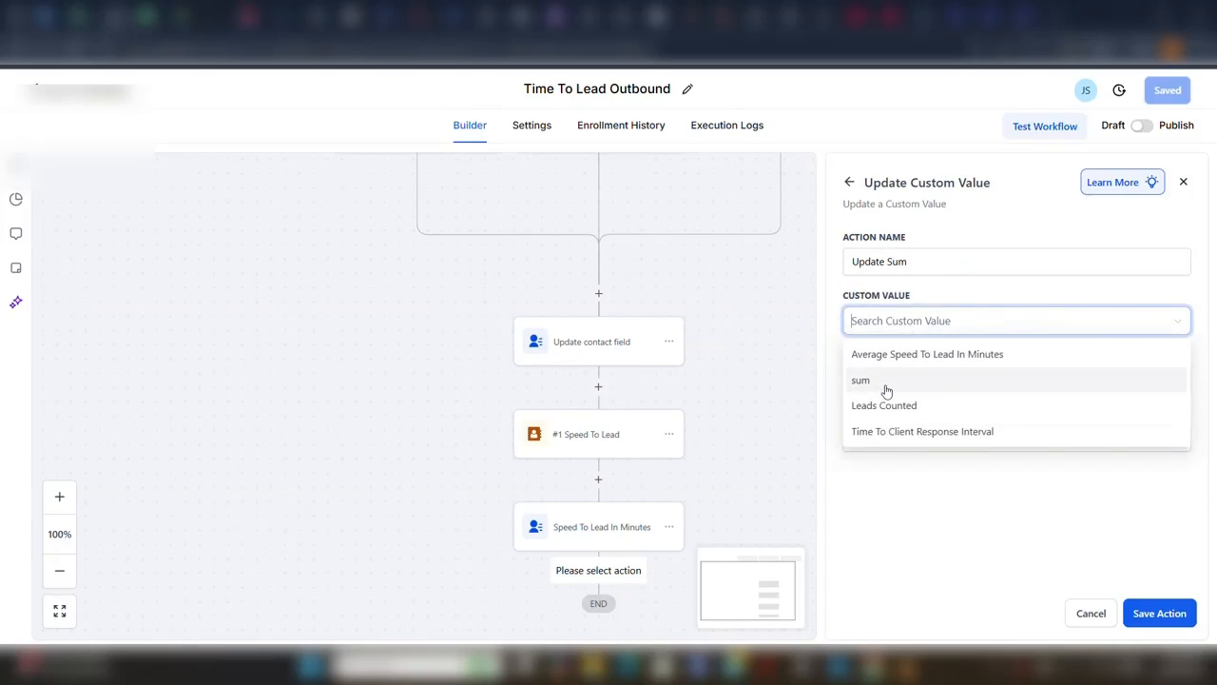
{"action": "left_click", "coordinate": [885, 381]}
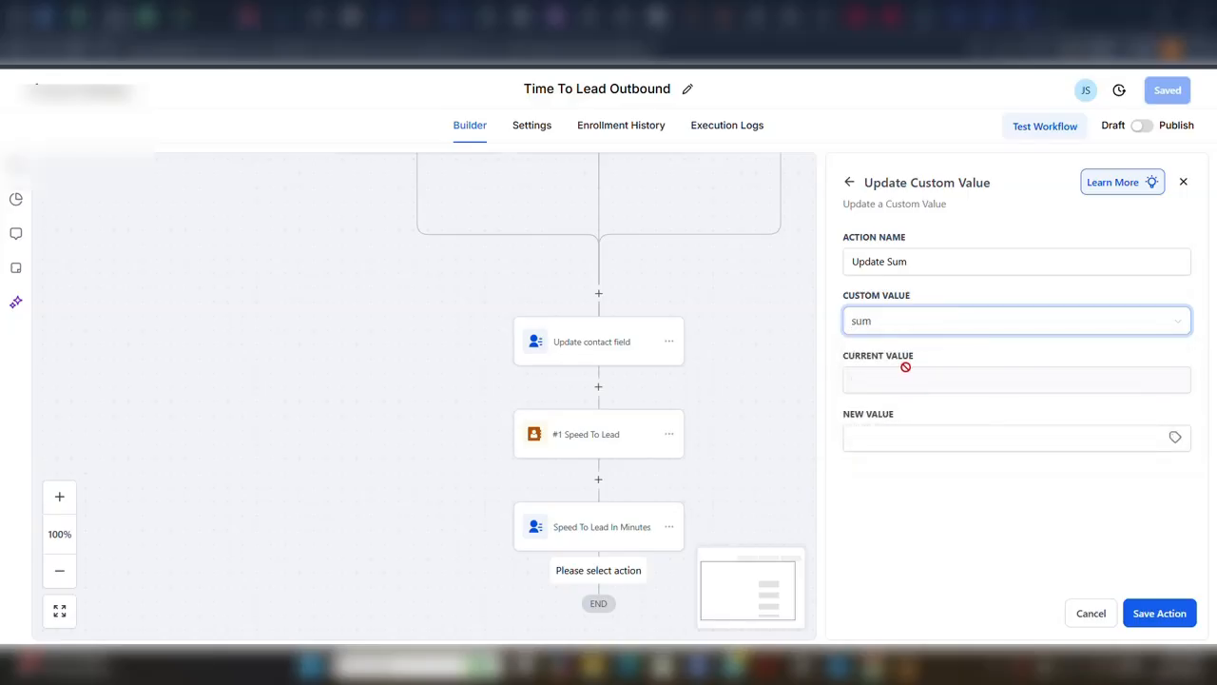
Fill the new value of Update Sum with the Sum value from the #1 Speed To Lead action and save it.
{"action": "left_click", "coordinate": [1176, 438]}
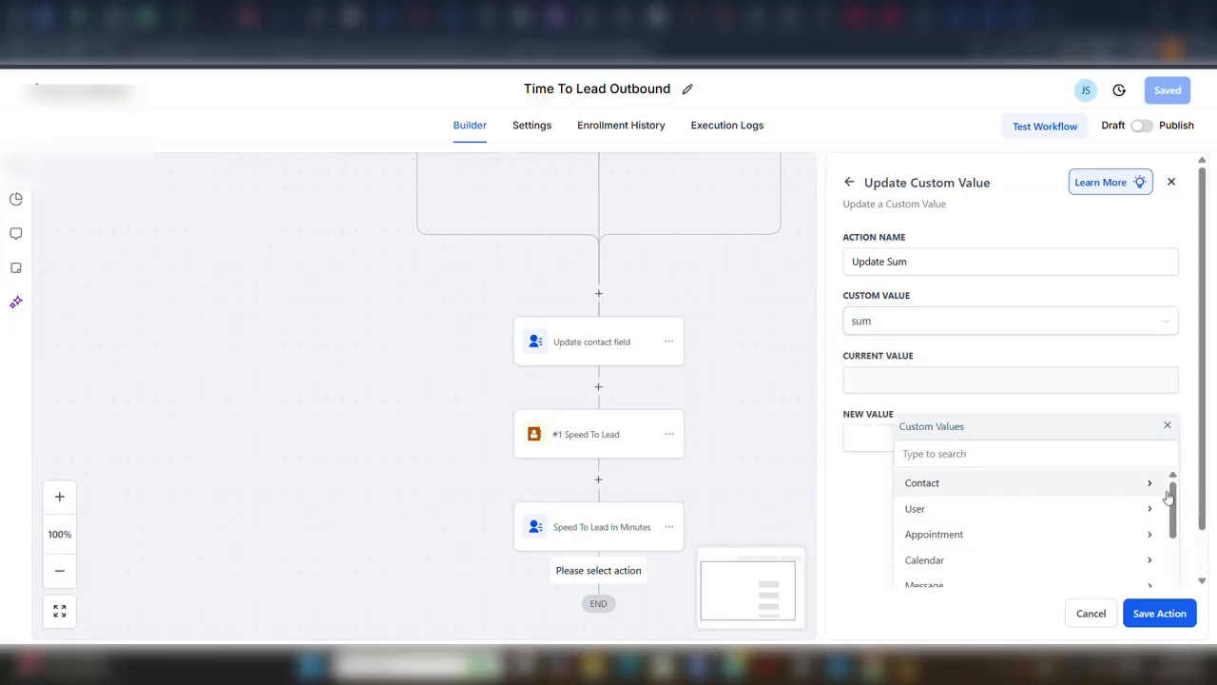
{"action": "left_click_drag", "start_coordinate": [1177, 501], "coordinate": [1175, 568]}
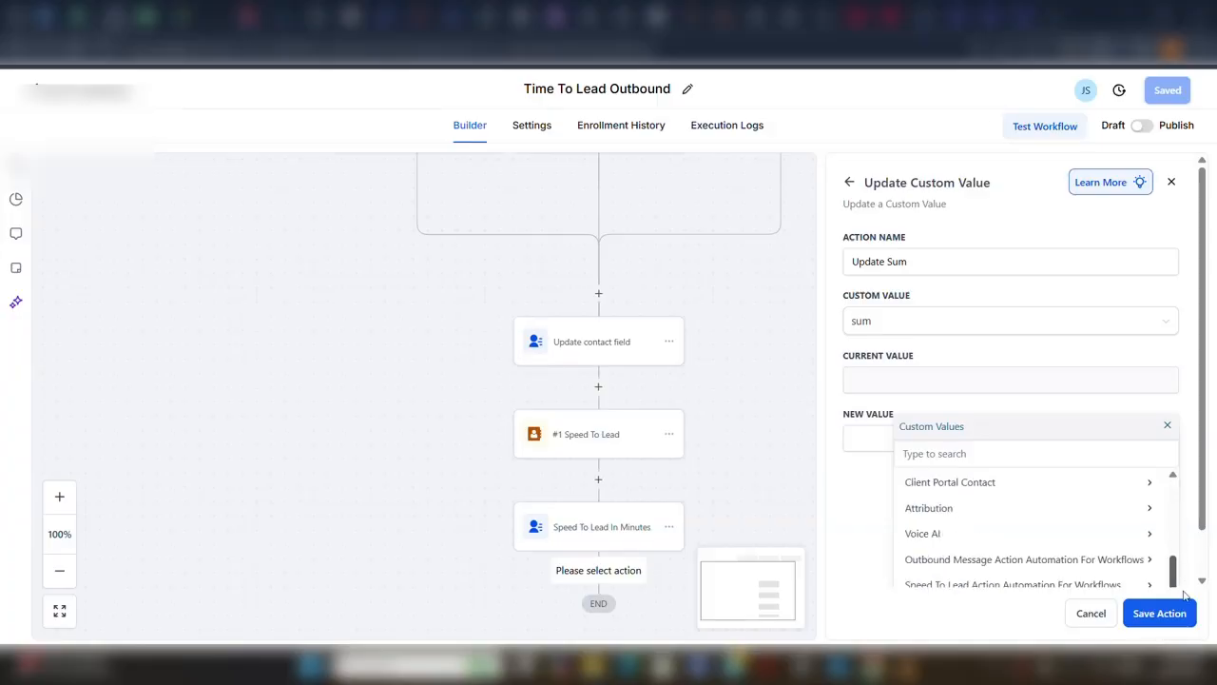
{"action": "left_click", "coordinate": [1087, 588]}
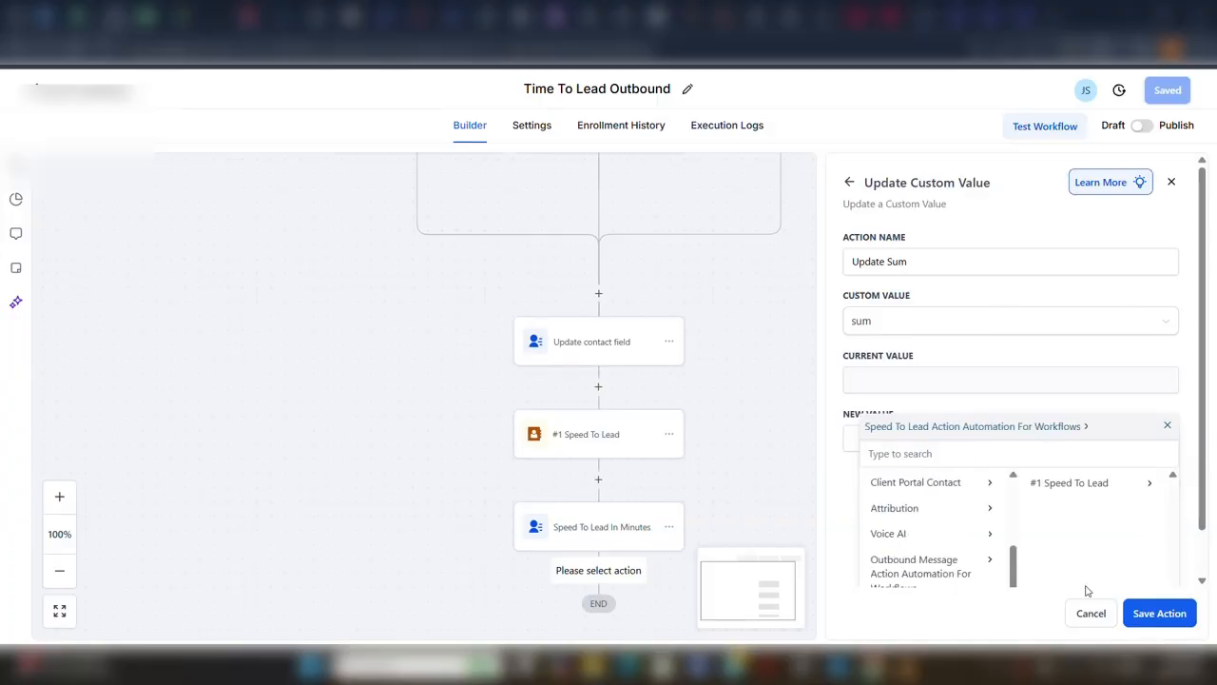
{"action": "left_click", "coordinate": [1077, 483]}
{"action": "left_click", "coordinate": [1049, 535]}
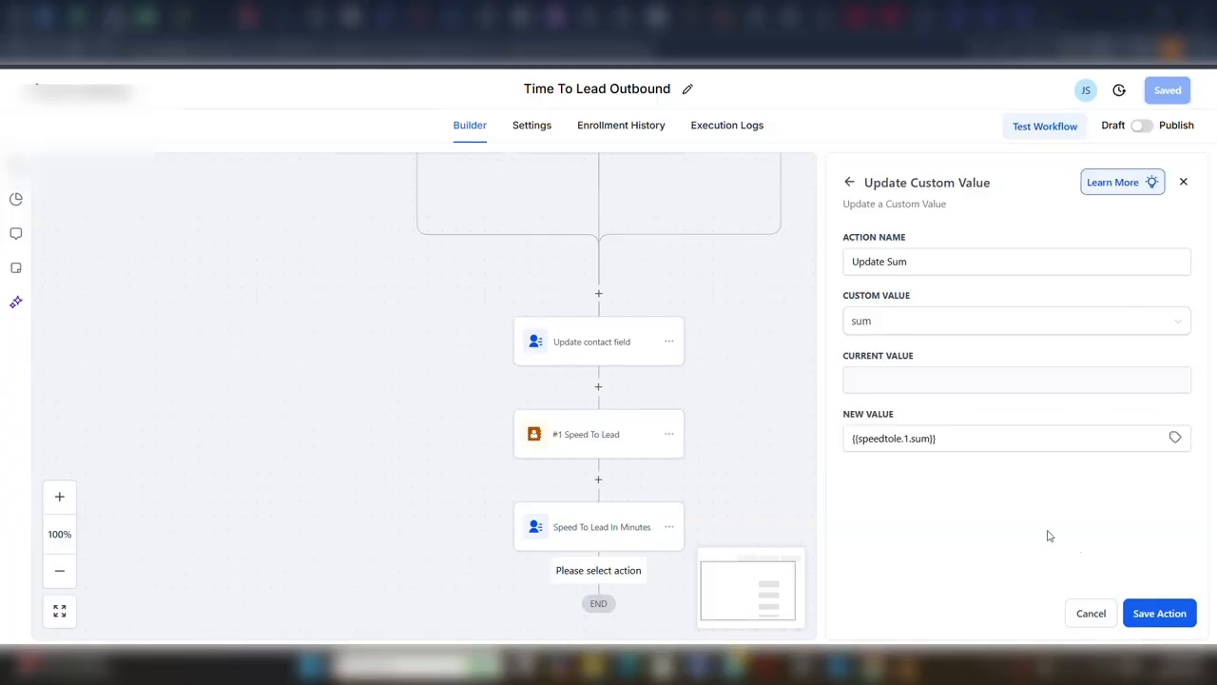
{"action": "left_click", "coordinate": [1140, 615]}
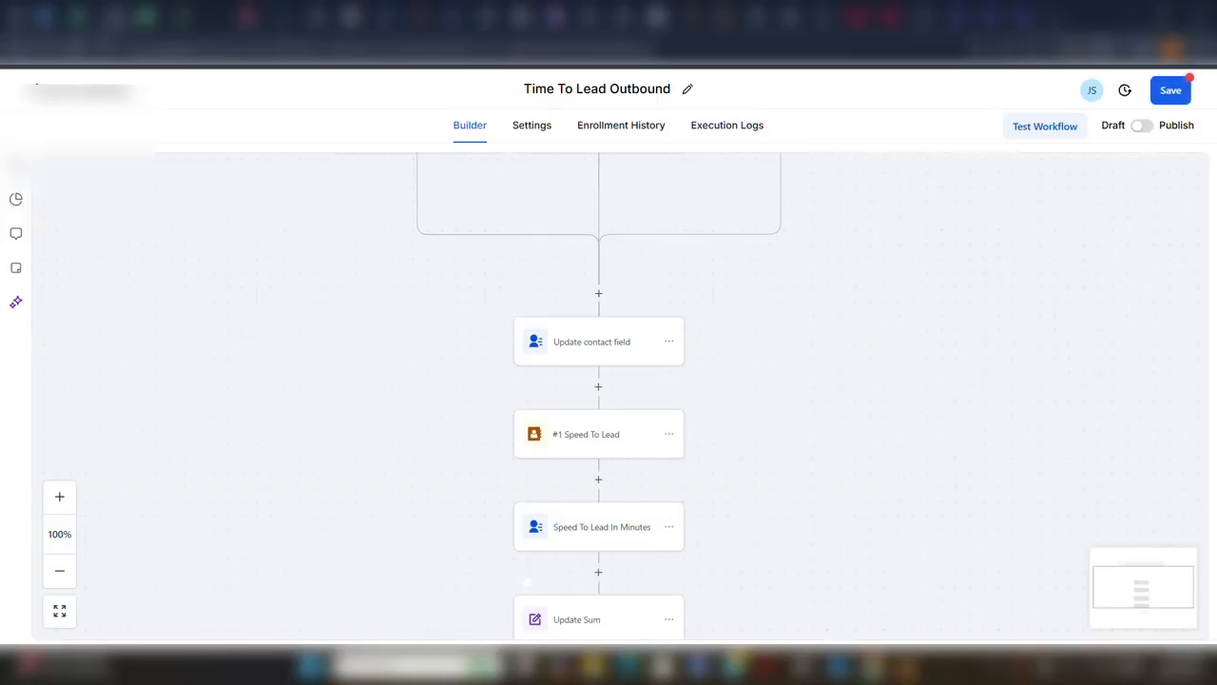
Add another Update Custom Value action below the Update Sum action.
{"action": "scroll", "coordinate": [149, 579], "scroll_direction": "down", "scroll_amount": 2}
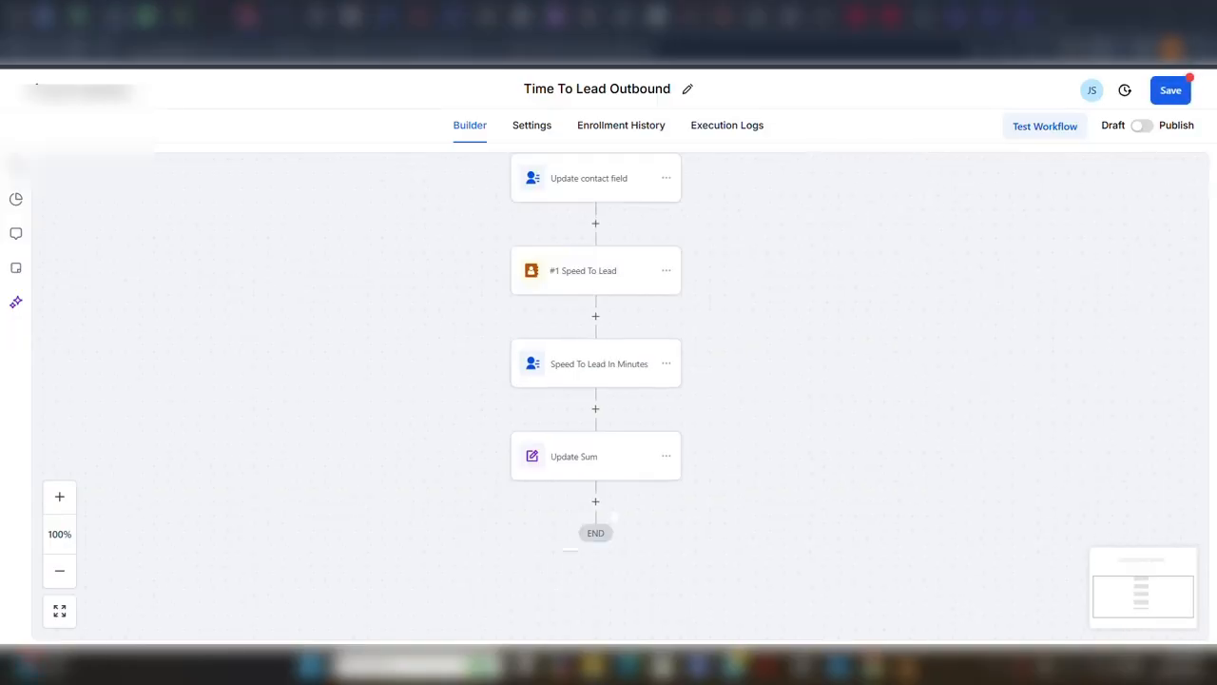
{"action": "left_click", "coordinate": [595, 501]}
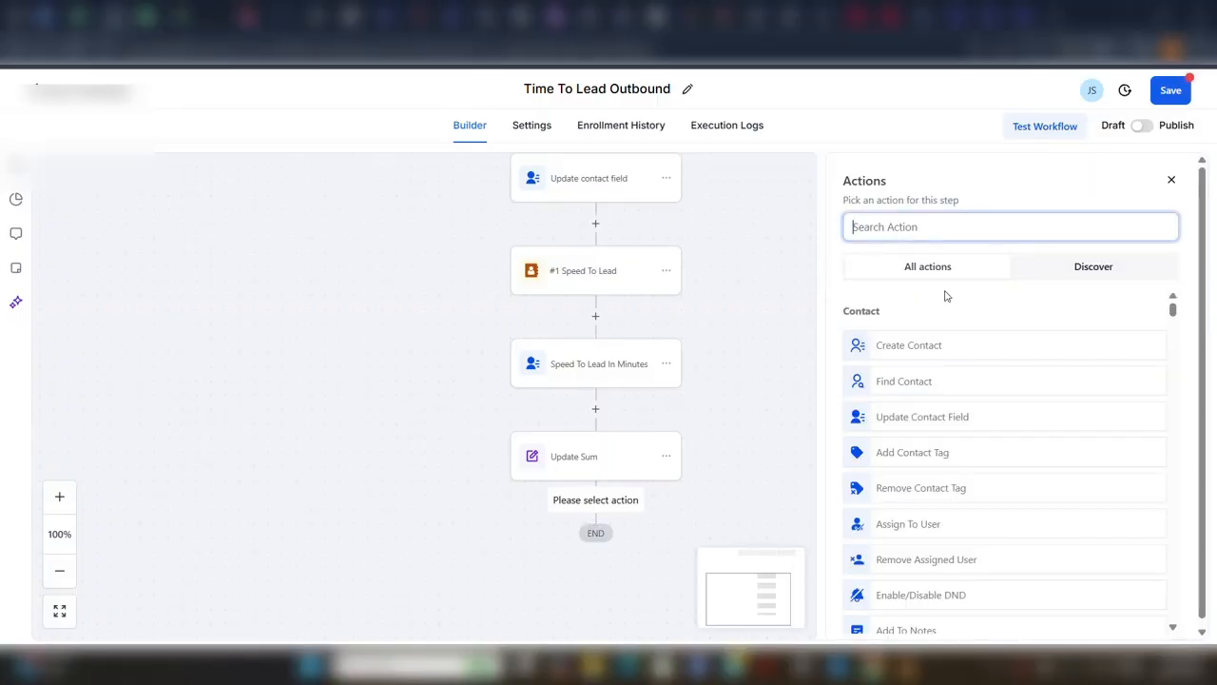
{"action": "left_click", "coordinate": [947, 226]}
{"action": "type", "text": "udate"}
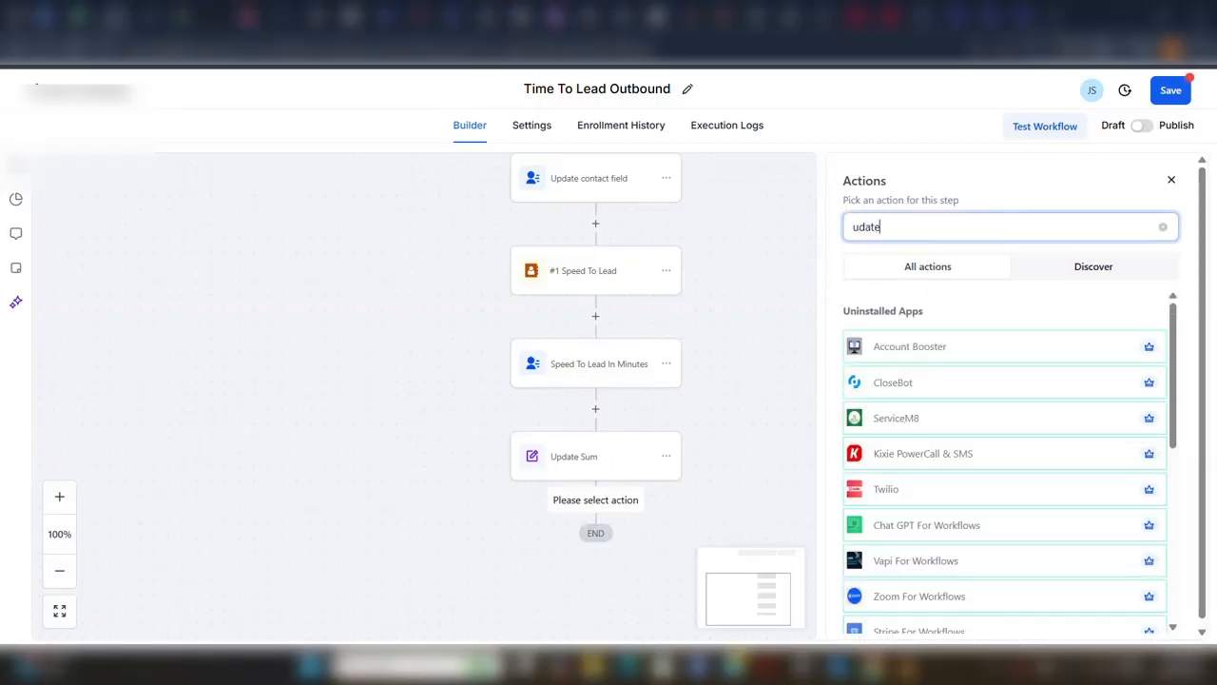
{"action": "key", "text": "BackSpace"}
{"action": "key", "text": "BackSpace"}
{"action": "key", "text": "BackSpace"}
{"action": "key", "text": "BackSpace"}
{"action": "type", "text": "p"}
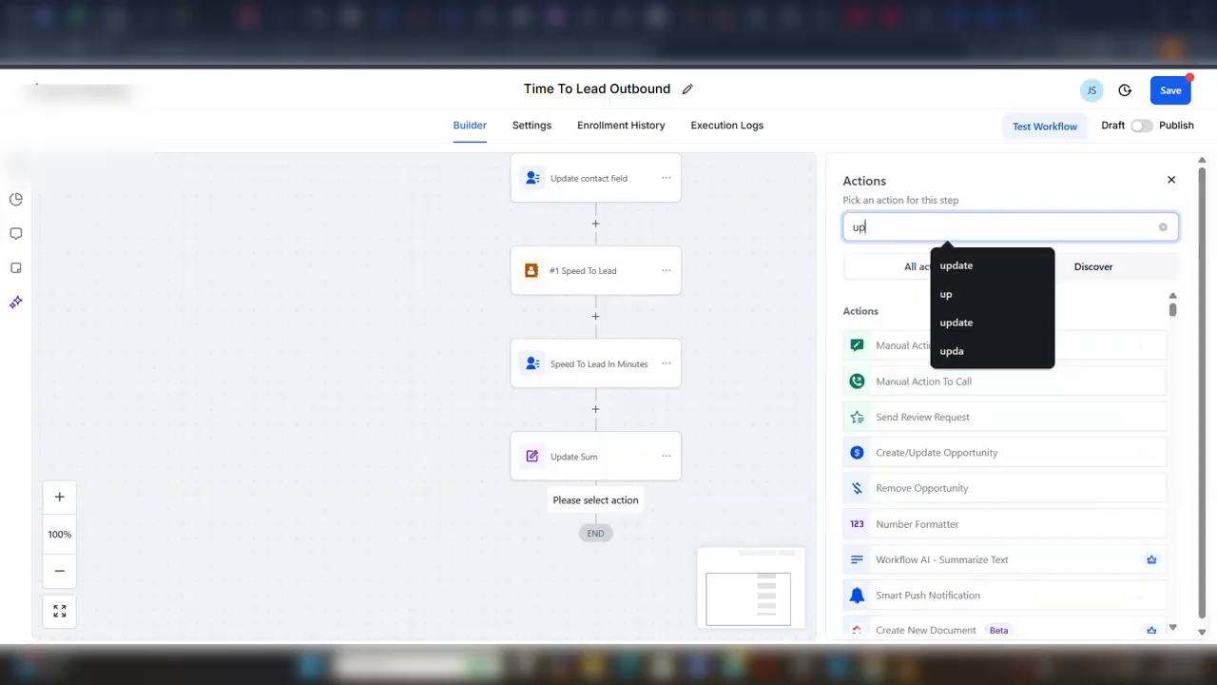
{"action": "type", "text": "da"}
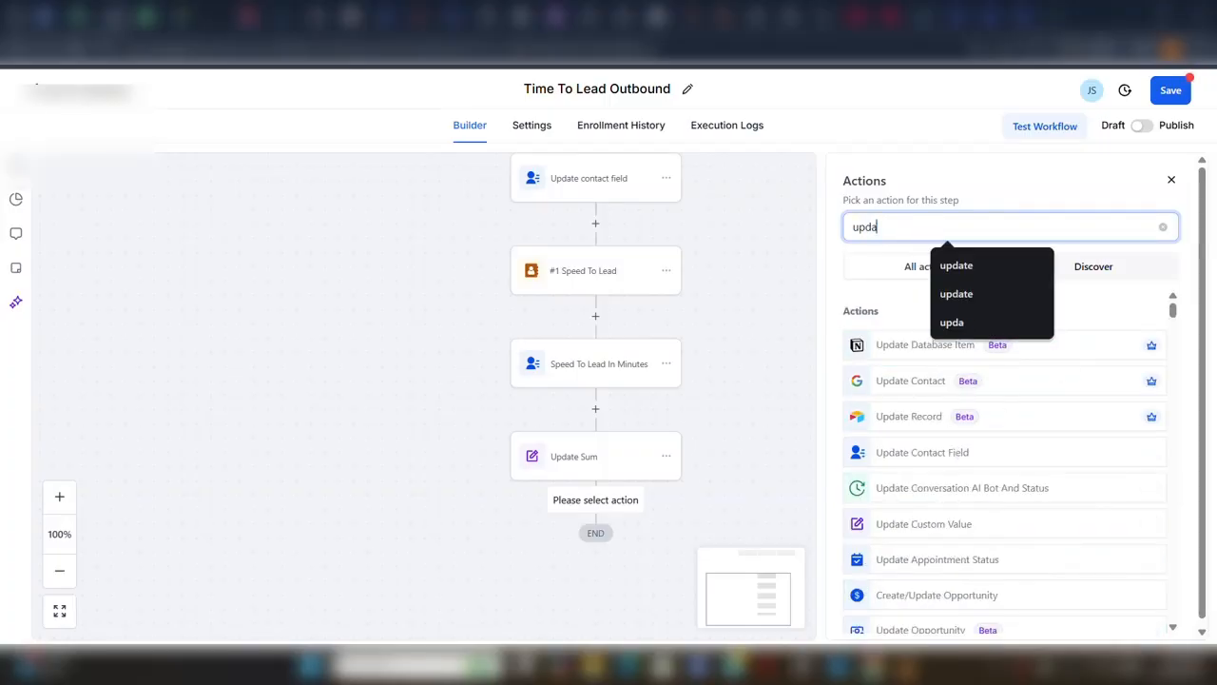
{"action": "left_click", "coordinate": [914, 526]}
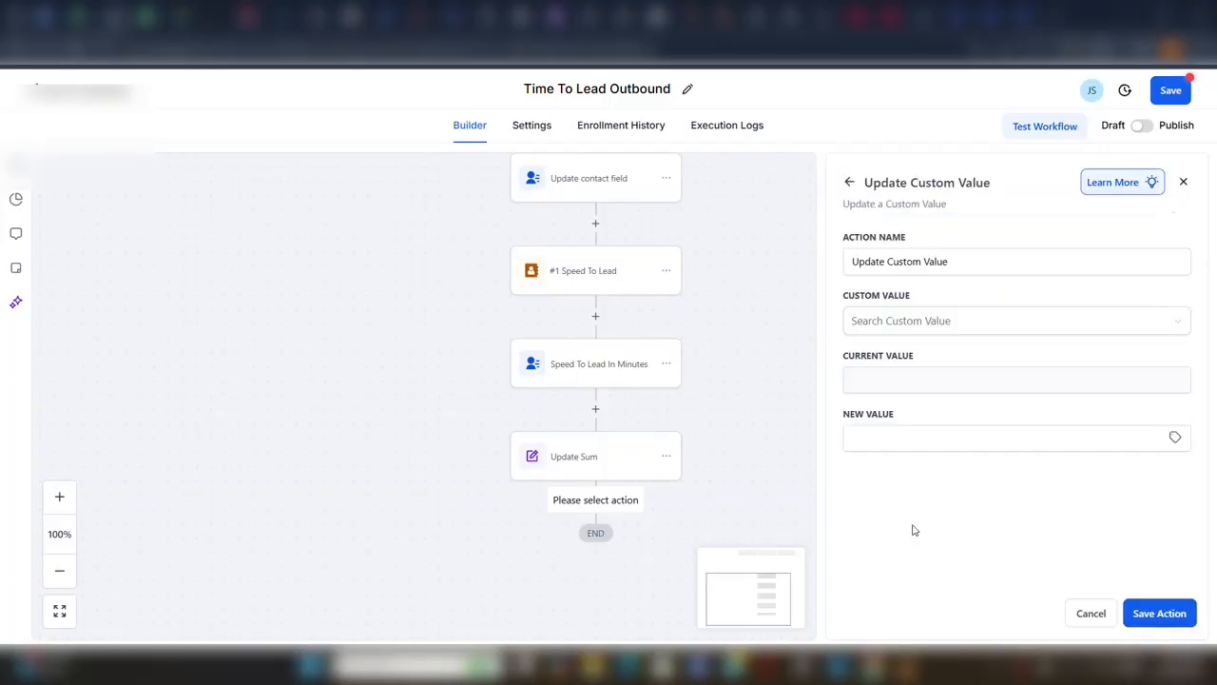
Name the new action Average speed to lead and choose Average Speed To Lead In Minutes as its custom value.
{"action": "left_click", "coordinate": [957, 262]}
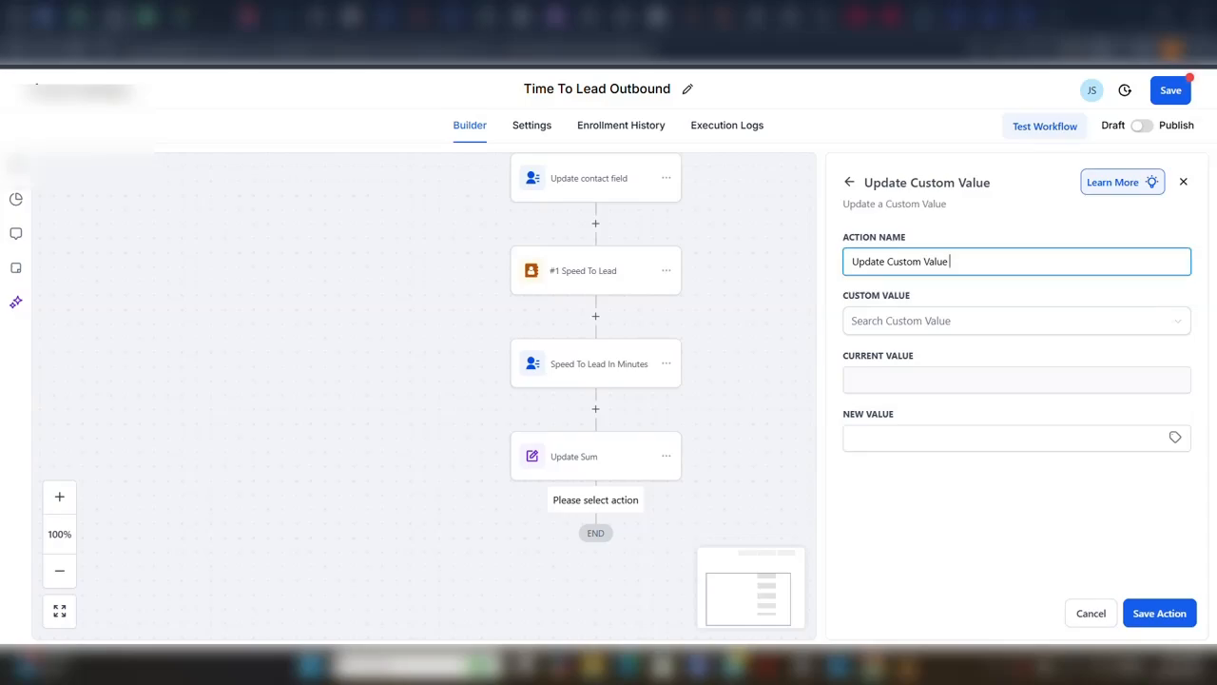
{"action": "key", "text": "BackSpace"}
{"action": "key", "text": "BackSpace"}
{"action": "key", "text": "BackSpace"}
{"action": "key", "text": "BackSpace"}
{"action": "key", "text": "BackSpace"}
{"action": "key", "text": "BackSpace"}
{"action": "key", "text": "BackSpace"}
{"action": "key", "text": "BackSpace"}
{"action": "key", "text": "BackSpace"}
{"action": "key", "text": "BackSpace"}
{"action": "key", "text": "BackSpace"}
{"action": "key", "text": "BackSpace"}
{"action": "key", "text": "BackSpace"}
{"action": "key", "text": "BackSpace"}
{"action": "key", "text": "BackSpace"}
{"action": "key", "text": "BackSpace"}
{"action": "key", "text": "BackSpace"}
{"action": "key", "text": "BackSpace"}
{"action": "key", "text": "BackSpace"}
{"action": "type", "text": "average"}
{"action": "key", "text": "BackSpace"}
{"action": "type", "text": "A"}
{"action": "left_click", "coordinate": [882, 321]}
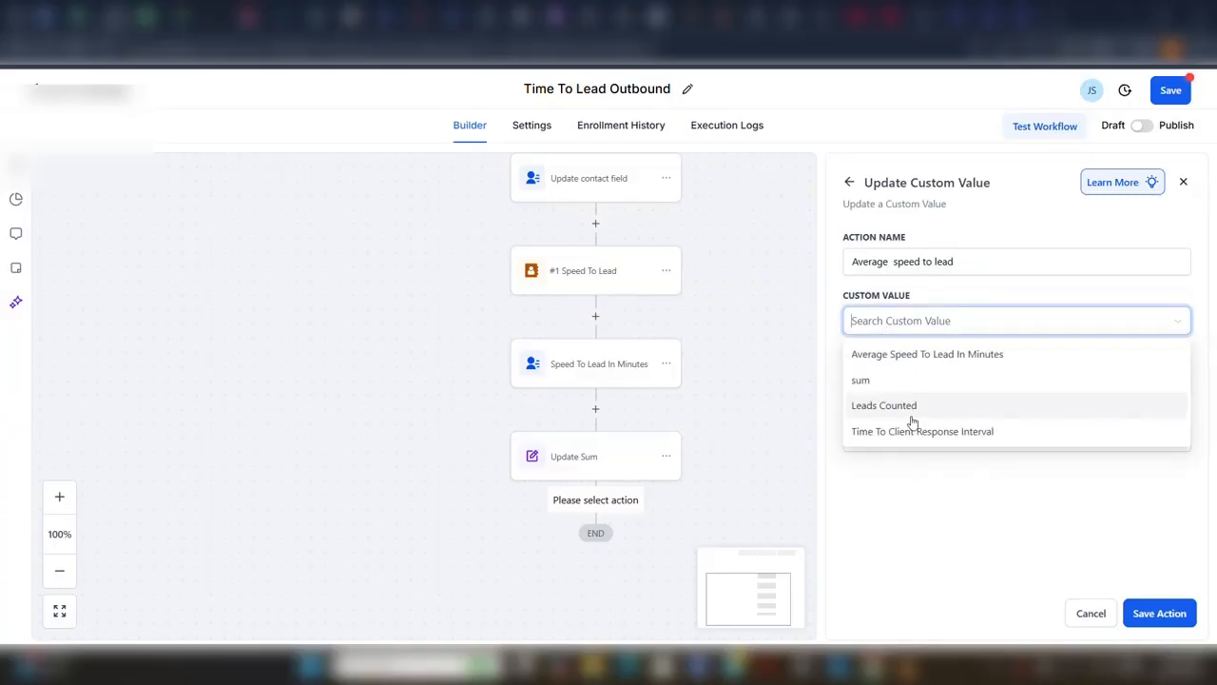
{"action": "left_click", "coordinate": [914, 354]}
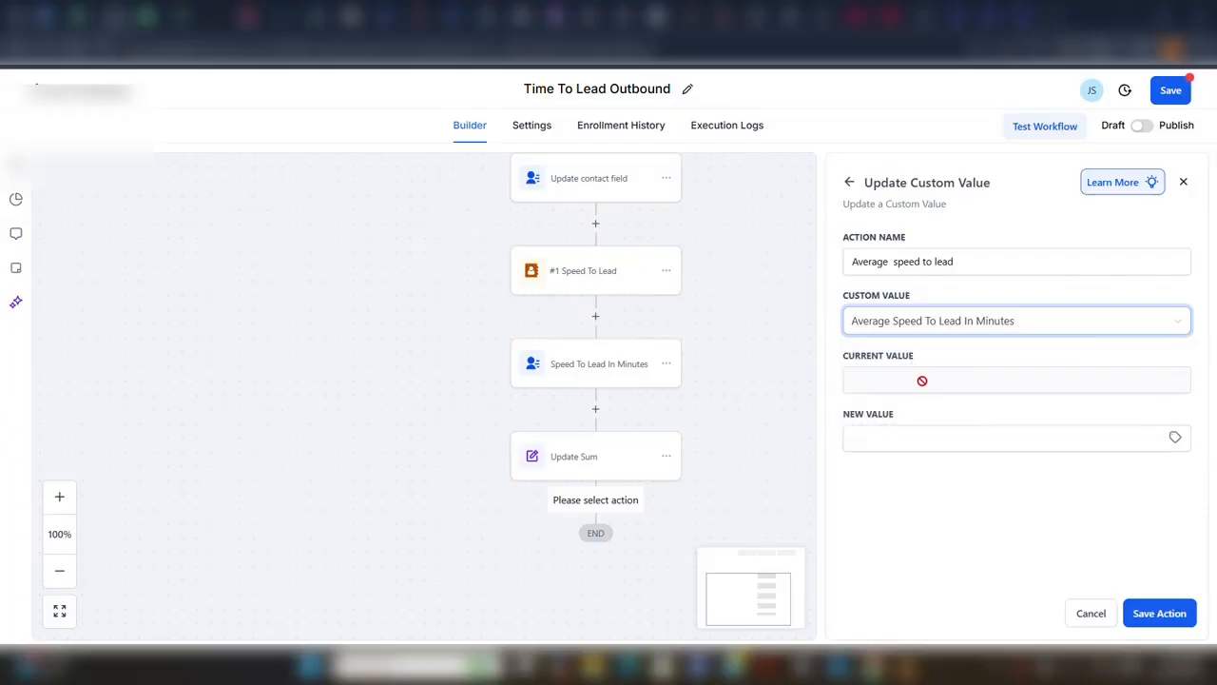
Fill the new value with Speed_to_lead_average from the #1 Speed To Lead action and save the Average speed to lead action.
{"action": "left_click", "coordinate": [1176, 436]}
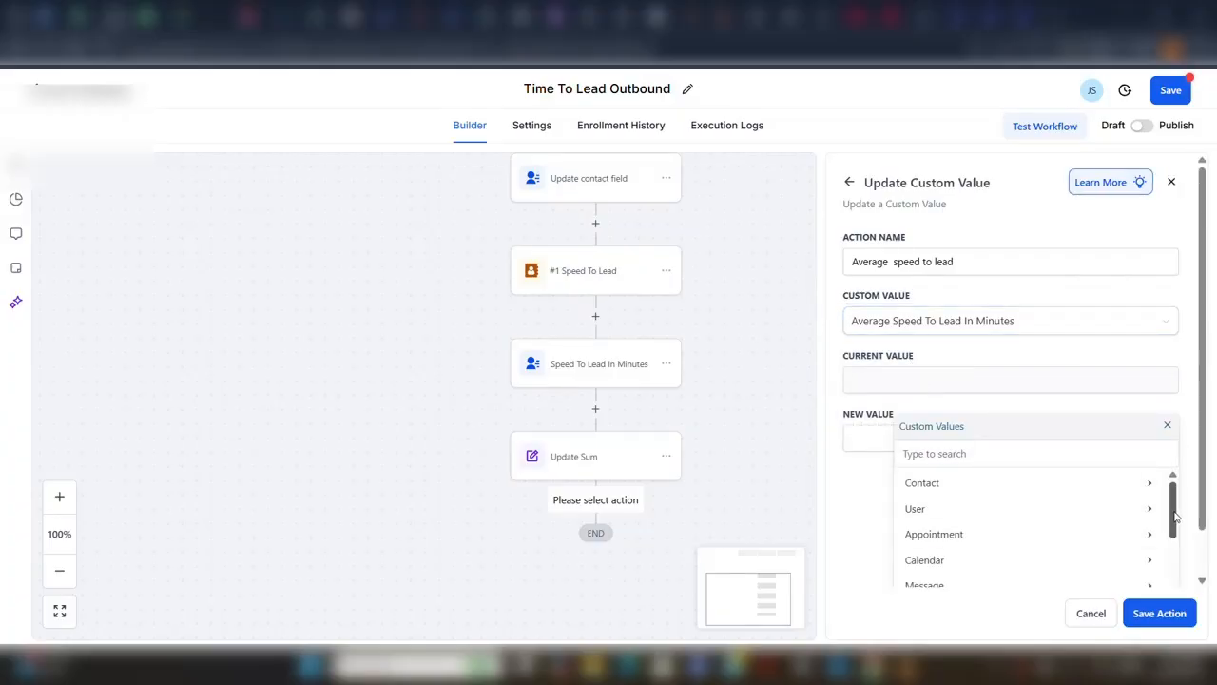
{"action": "scroll", "coordinate": [1141, 552], "scroll_direction": "down", "scroll_amount": 5}
{"action": "left_click", "coordinate": [1098, 586]}
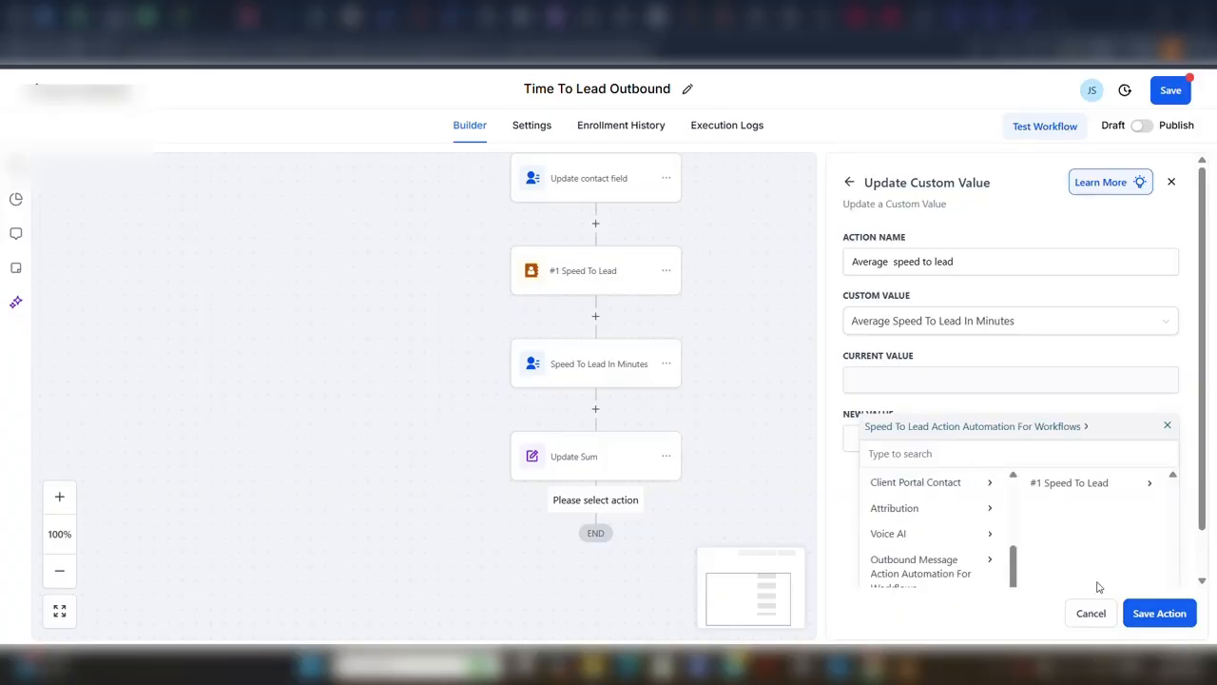
{"action": "left_click", "coordinate": [1098, 483]}
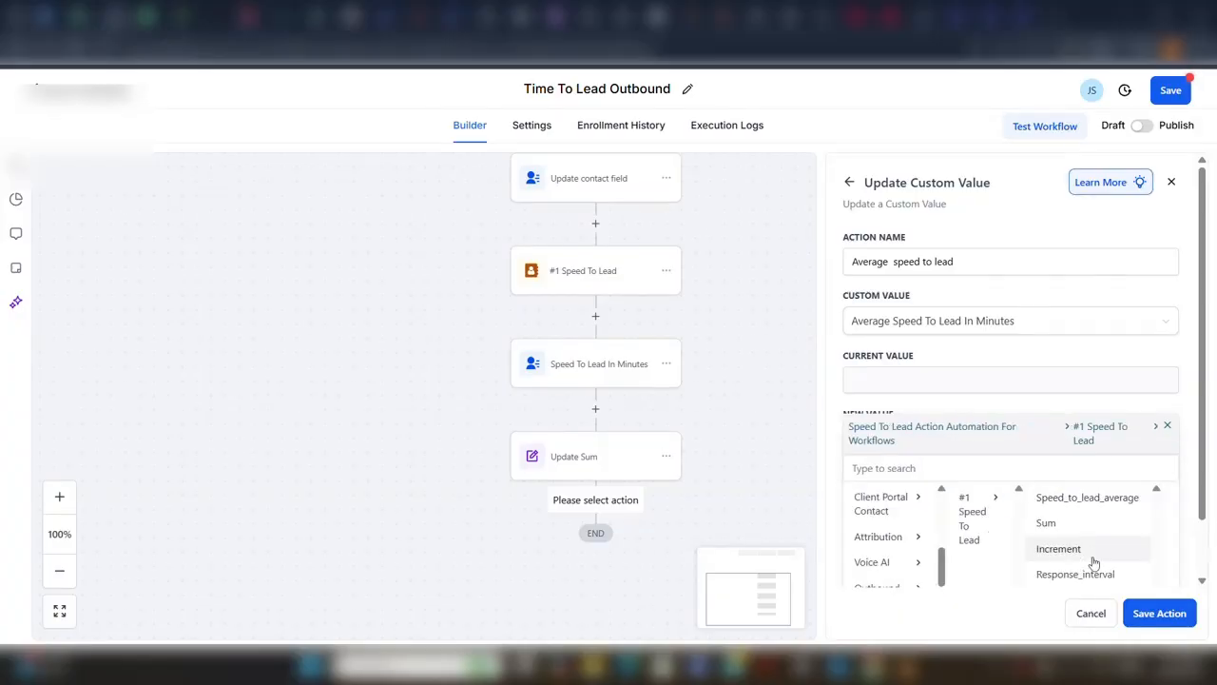
{"action": "left_click", "coordinate": [1087, 497]}
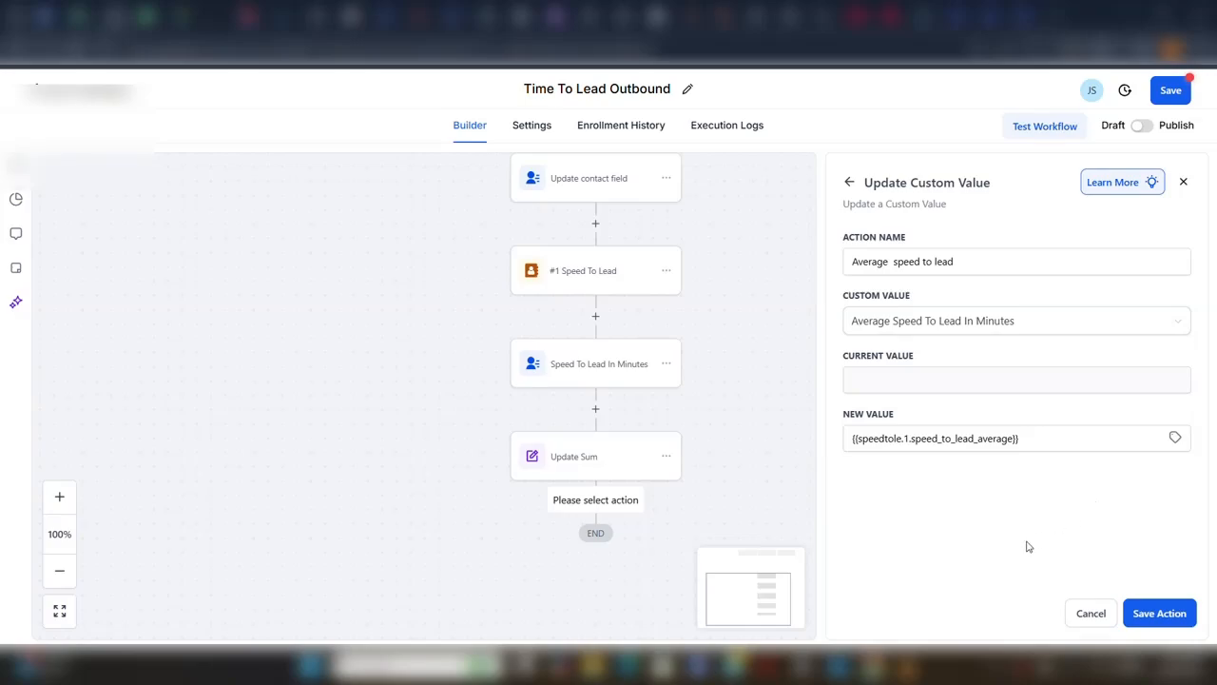
{"action": "left_click", "coordinate": [1156, 613]}
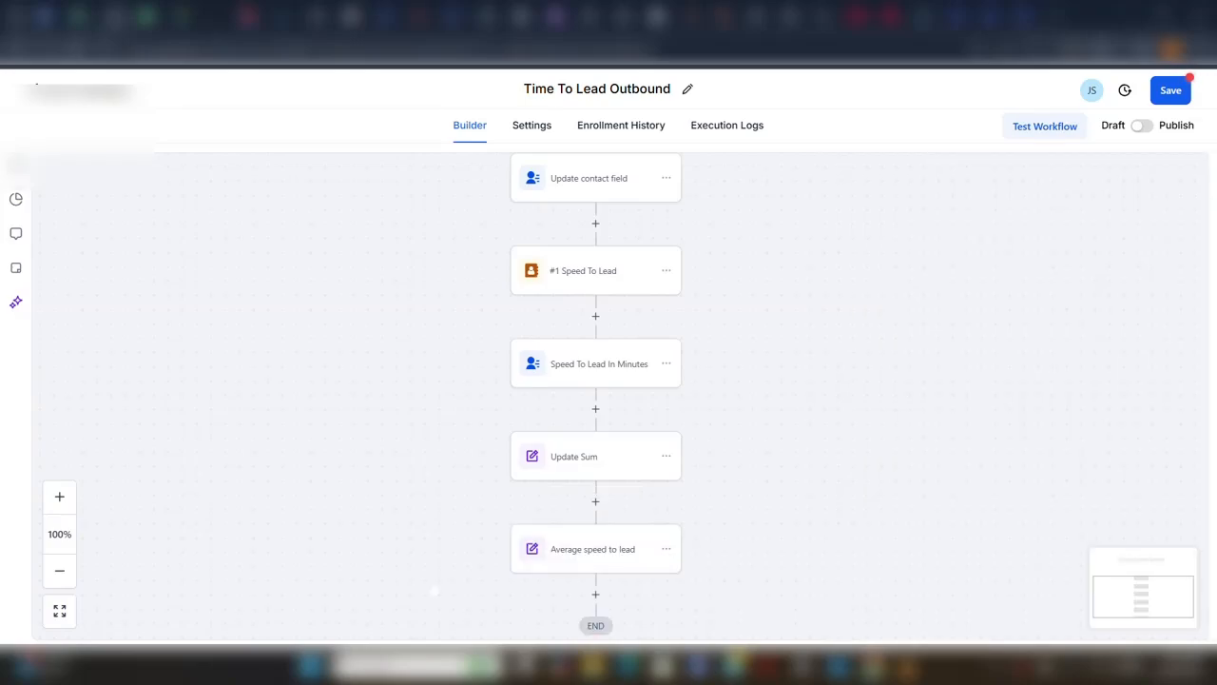
Add an Update Custom Value action below the Average speed to lead action.
{"action": "scroll", "coordinate": [155, 581], "scroll_direction": "down", "scroll_amount": 2}
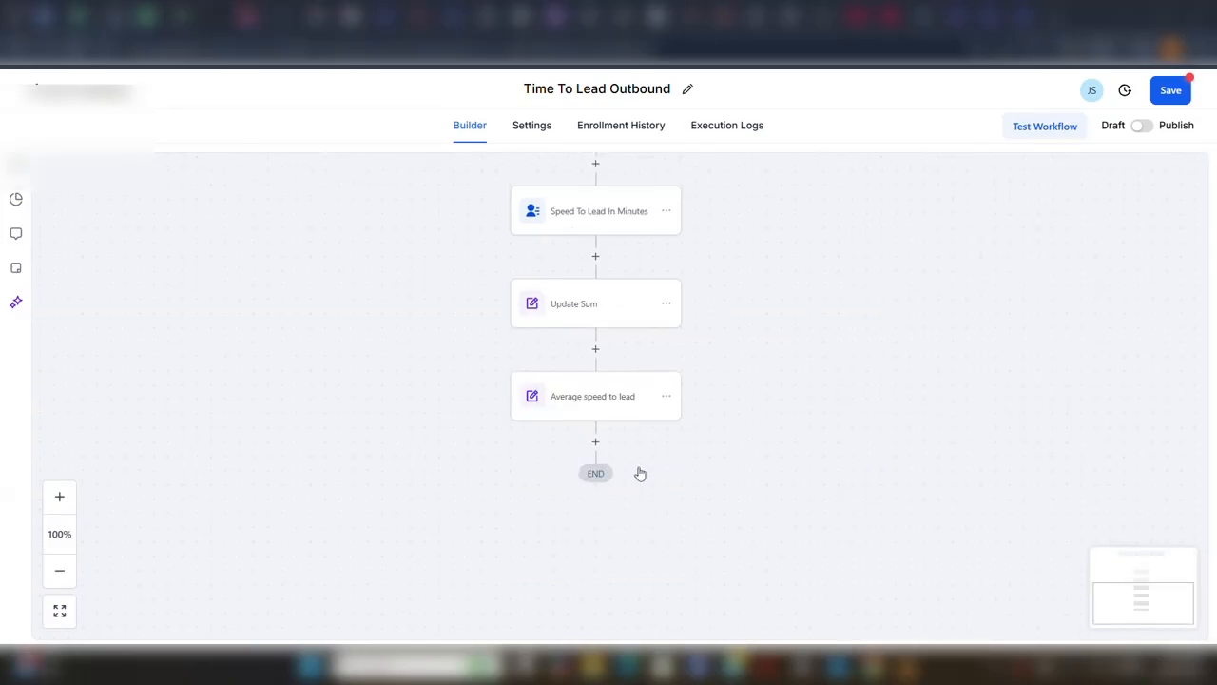
{"action": "left_click", "coordinate": [593, 444]}
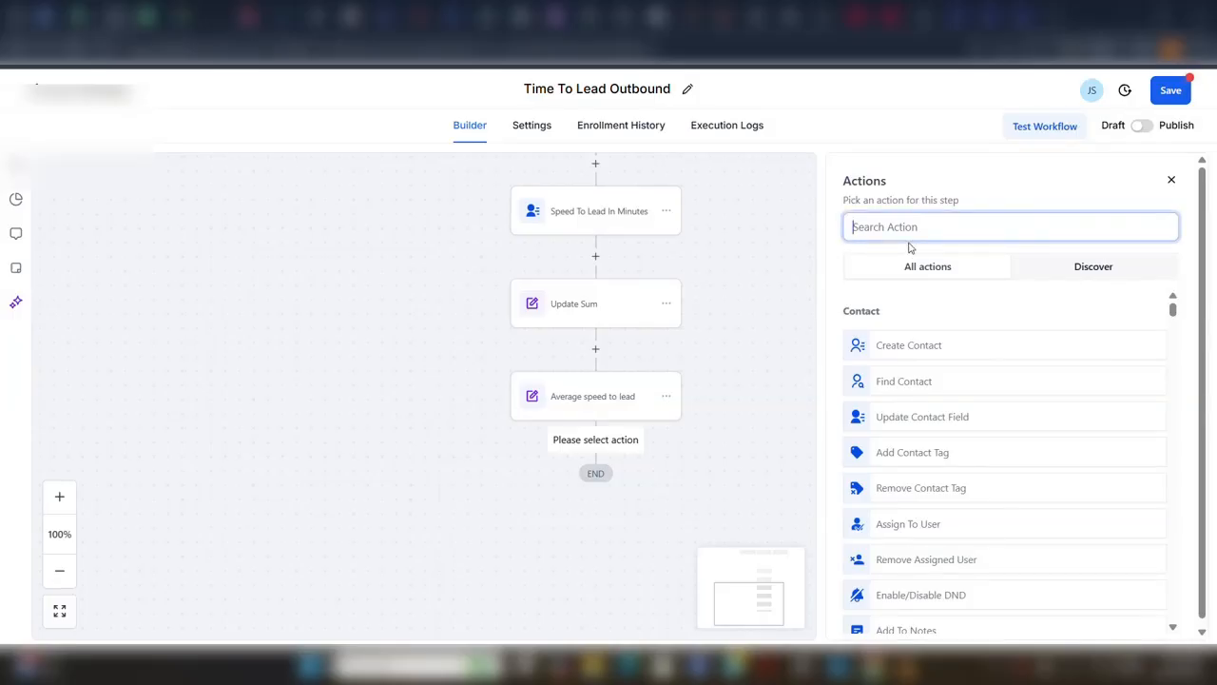
{"action": "type", "text": "udate"}
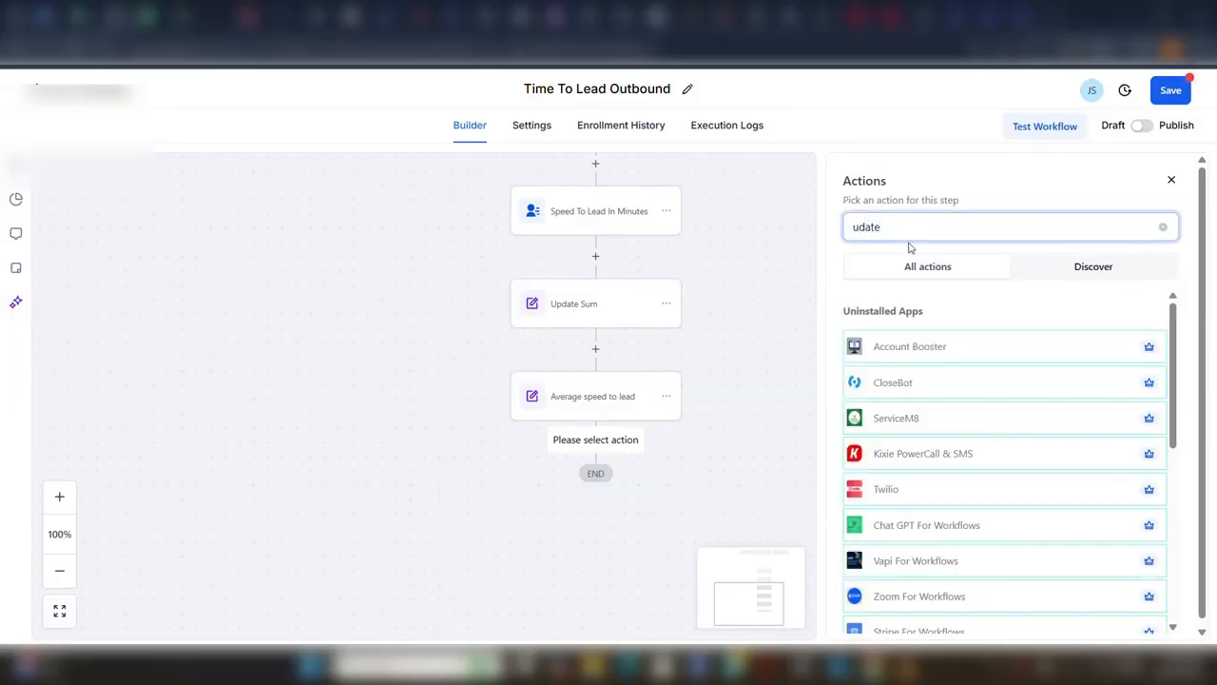
{"action": "key", "text": "BackSpace"}
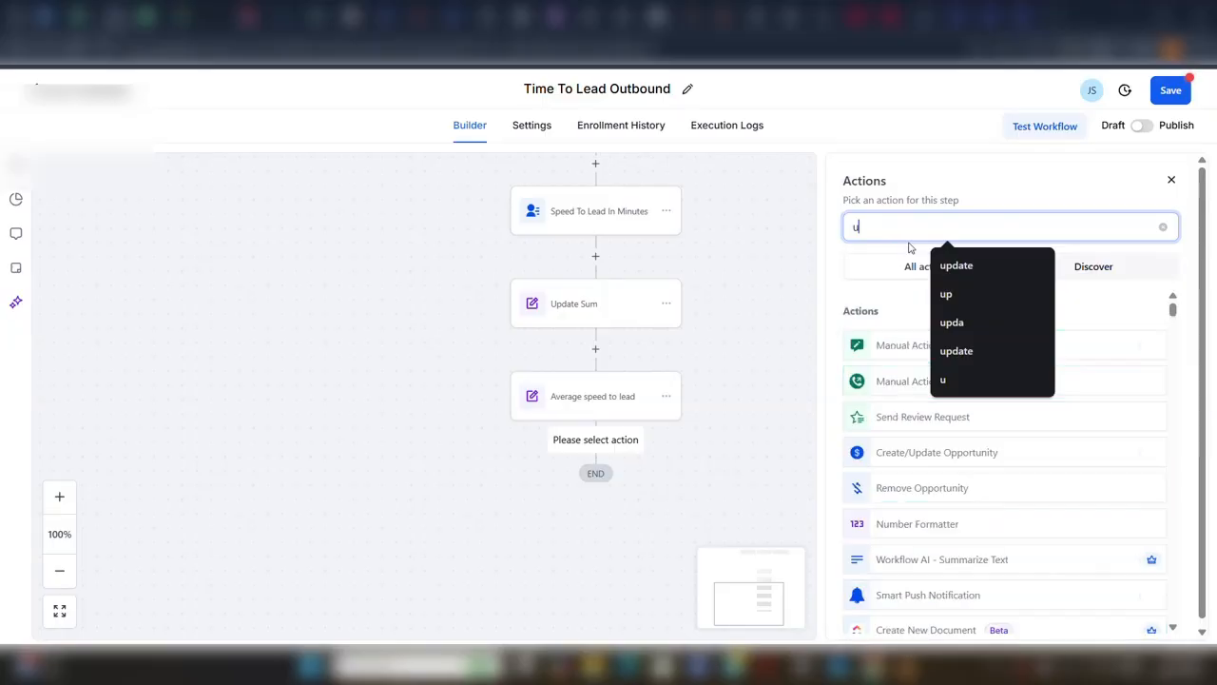
{"action": "type", "text": "pdate"}
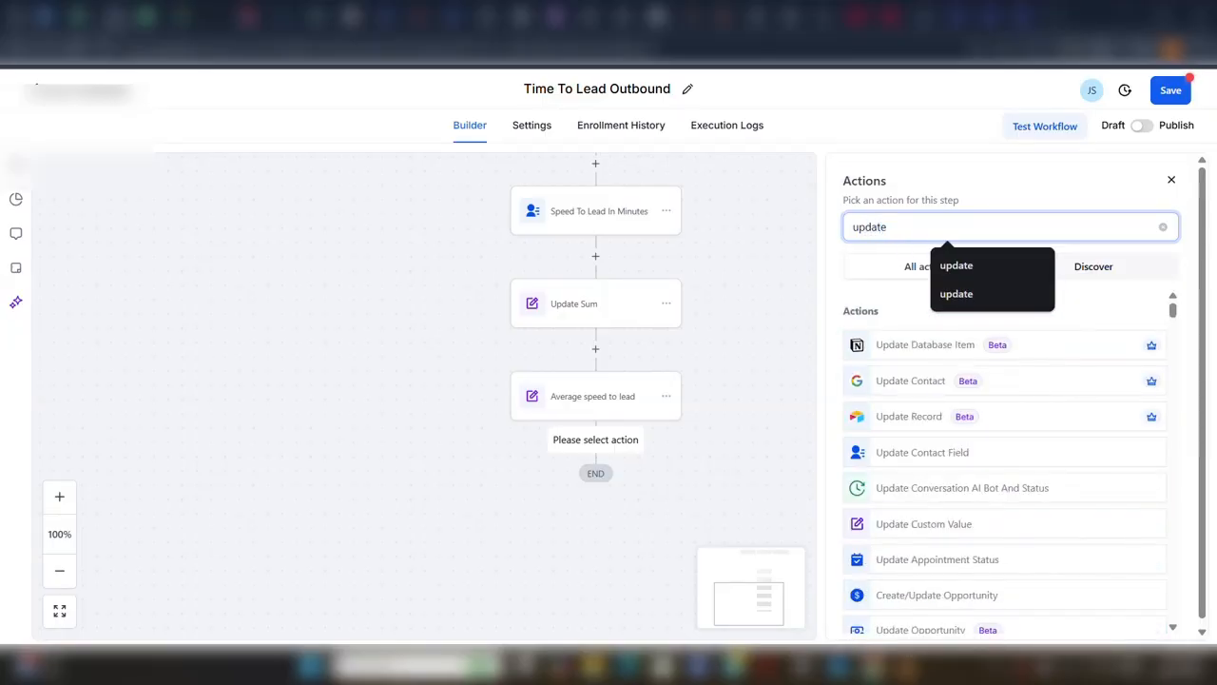
{"action": "left_click", "coordinate": [919, 523]}
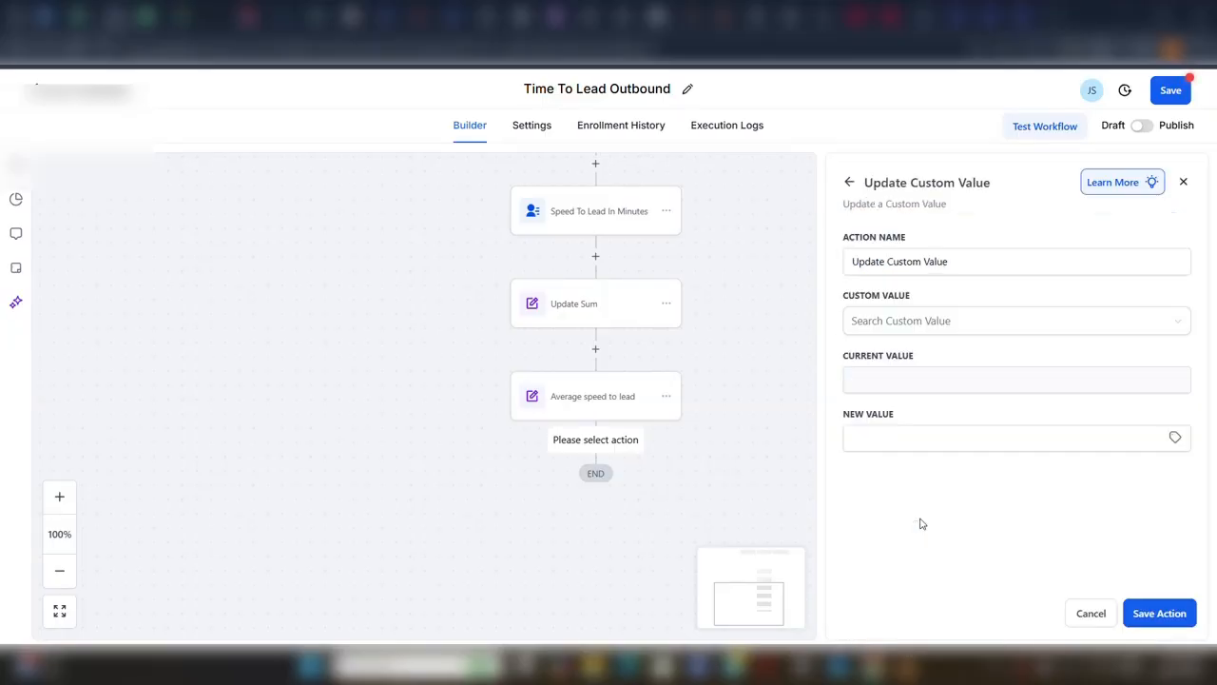
Choose Leads Counted as the custom value, fill its new value with Increment from the #1 Speed To Lead action, and save the action.
{"action": "left_click", "coordinate": [897, 327]}
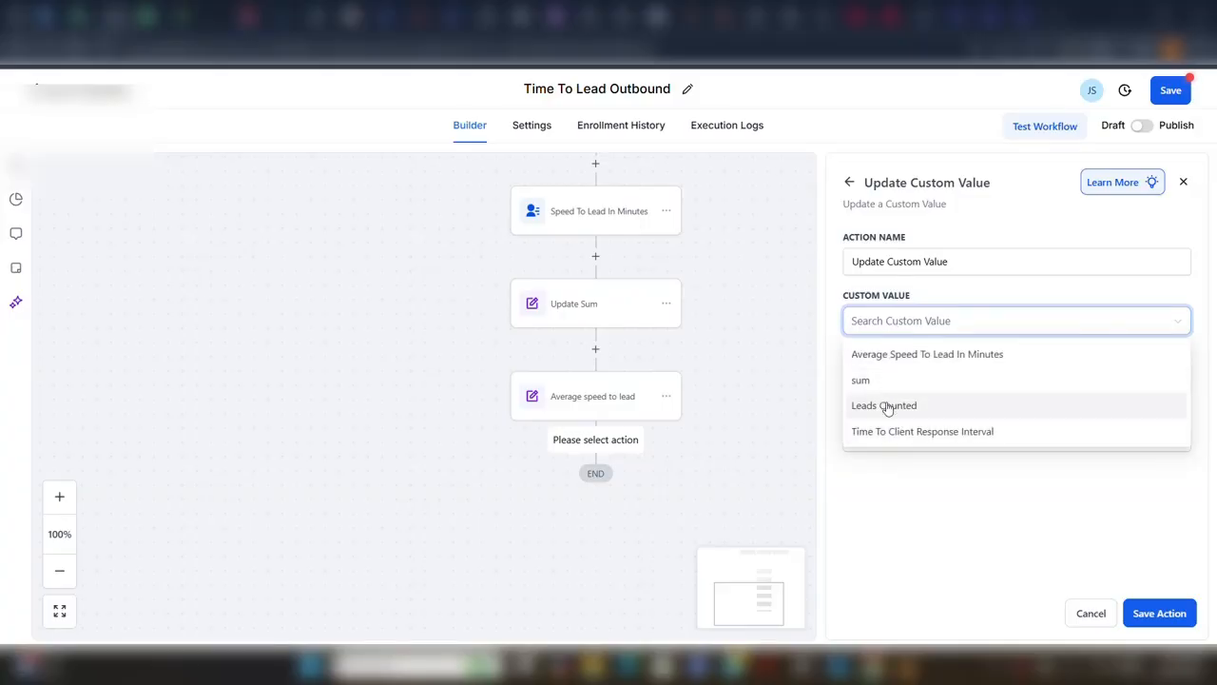
{"action": "left_click", "coordinate": [887, 407]}
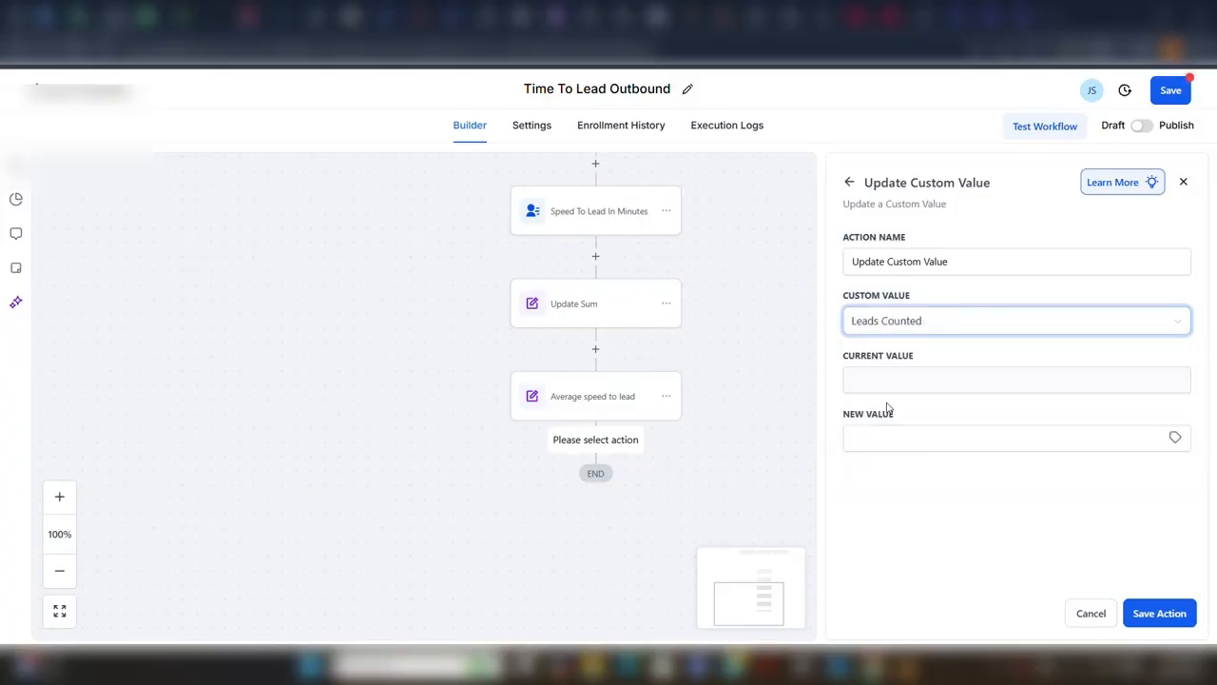
{"action": "left_click", "coordinate": [1175, 437]}
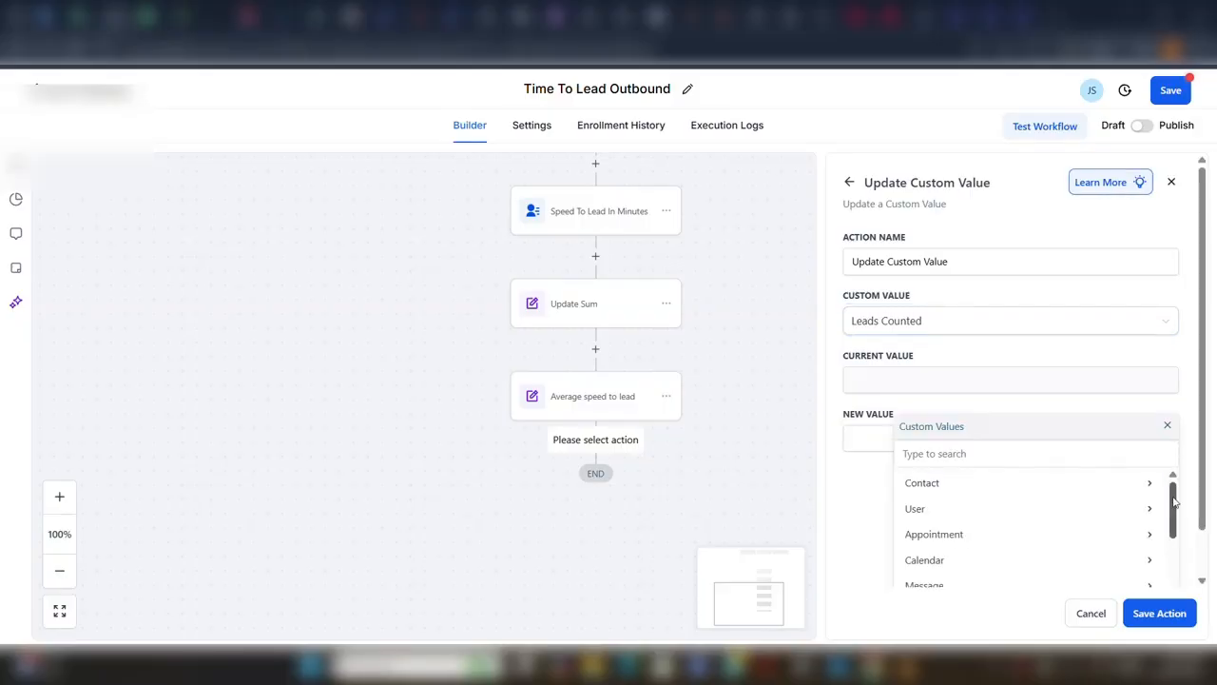
{"action": "left_click_drag", "start_coordinate": [1175, 502], "coordinate": [1175, 576]}
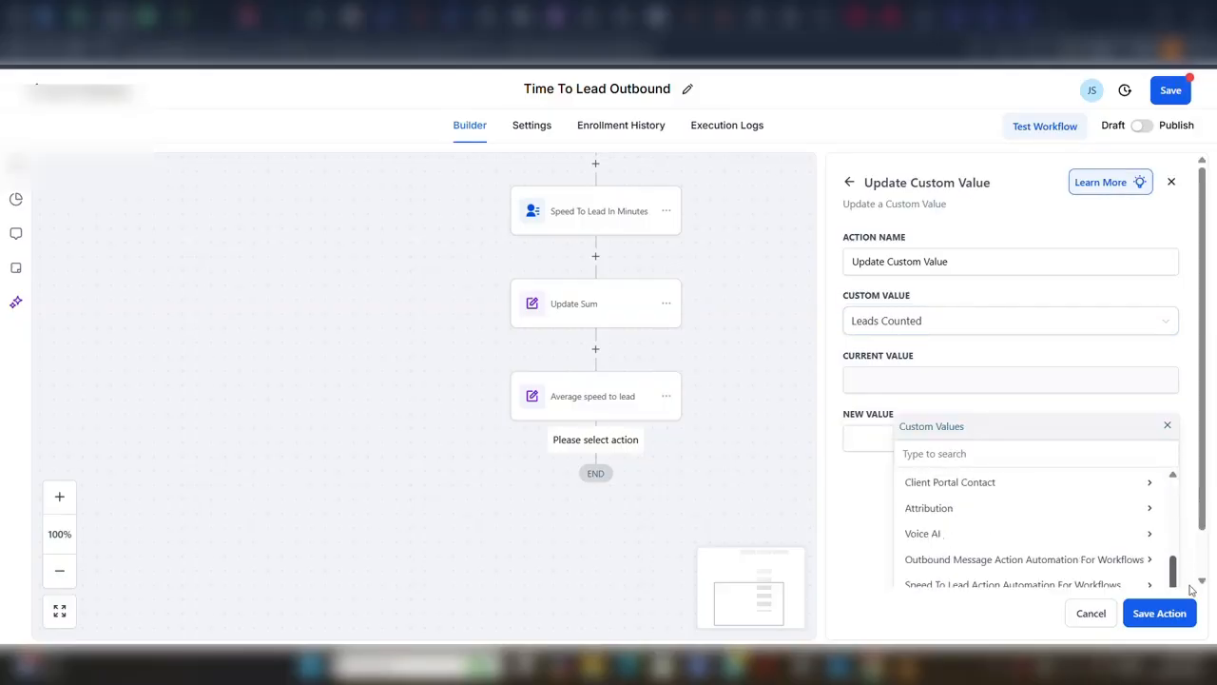
{"action": "left_click", "coordinate": [1071, 587]}
{"action": "left_click", "coordinate": [1101, 484]}
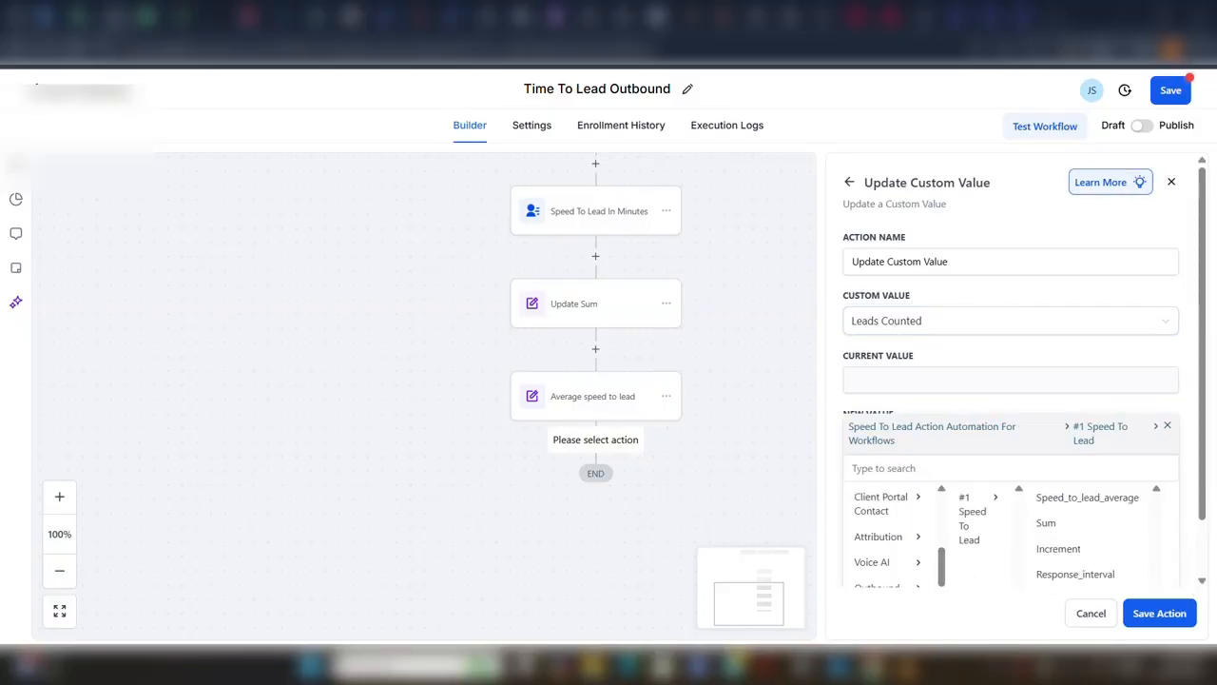
{"action": "left_click", "coordinate": [1075, 559]}
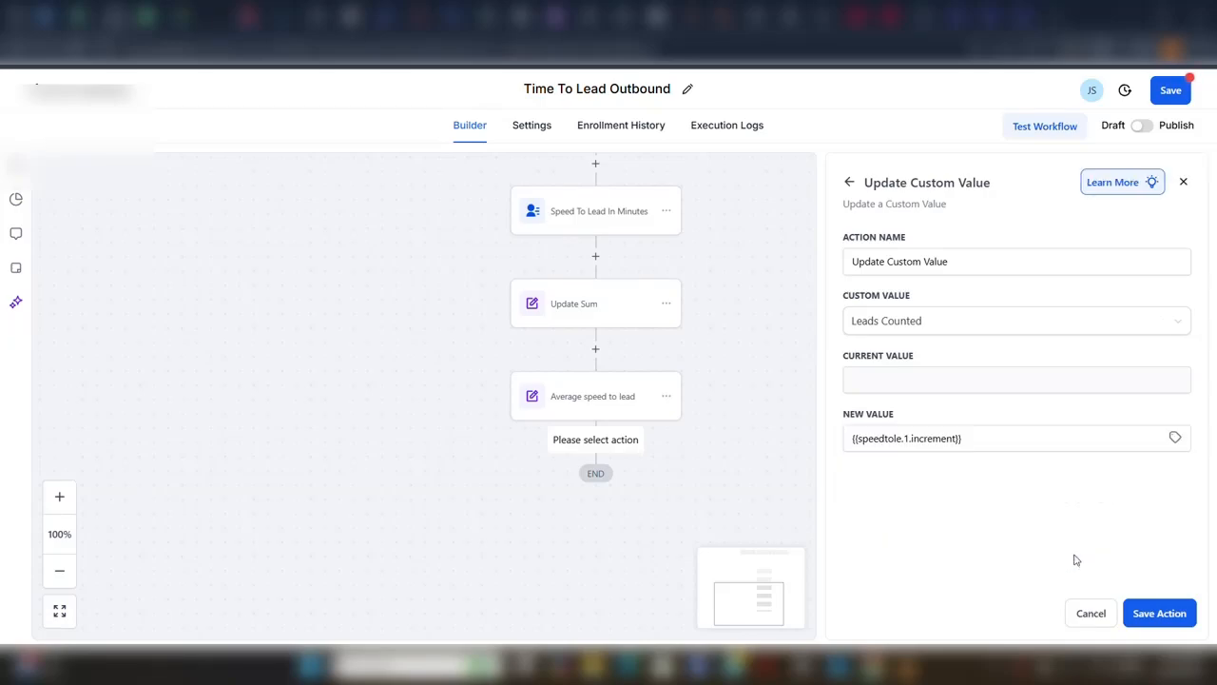
{"action": "left_click", "coordinate": [1138, 617]}
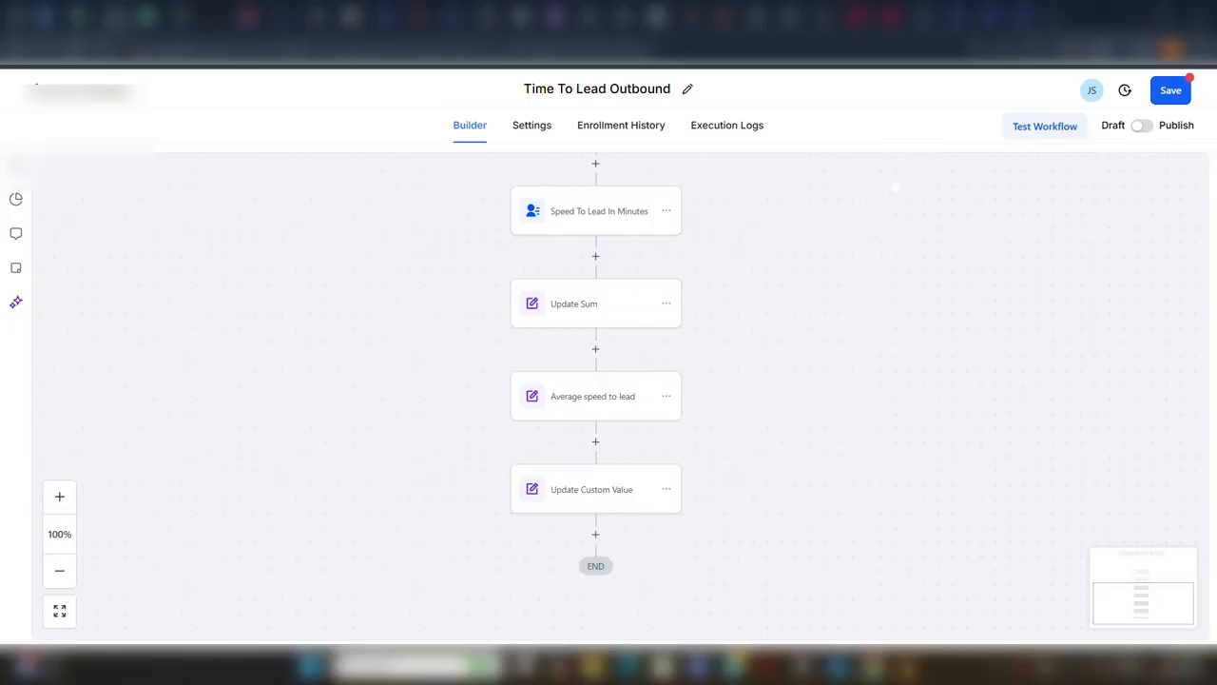
Save the Time To Lead Outbound workflow, switch it from Draft to Publish, and save it again.
{"action": "left_click", "coordinate": [1170, 90]}
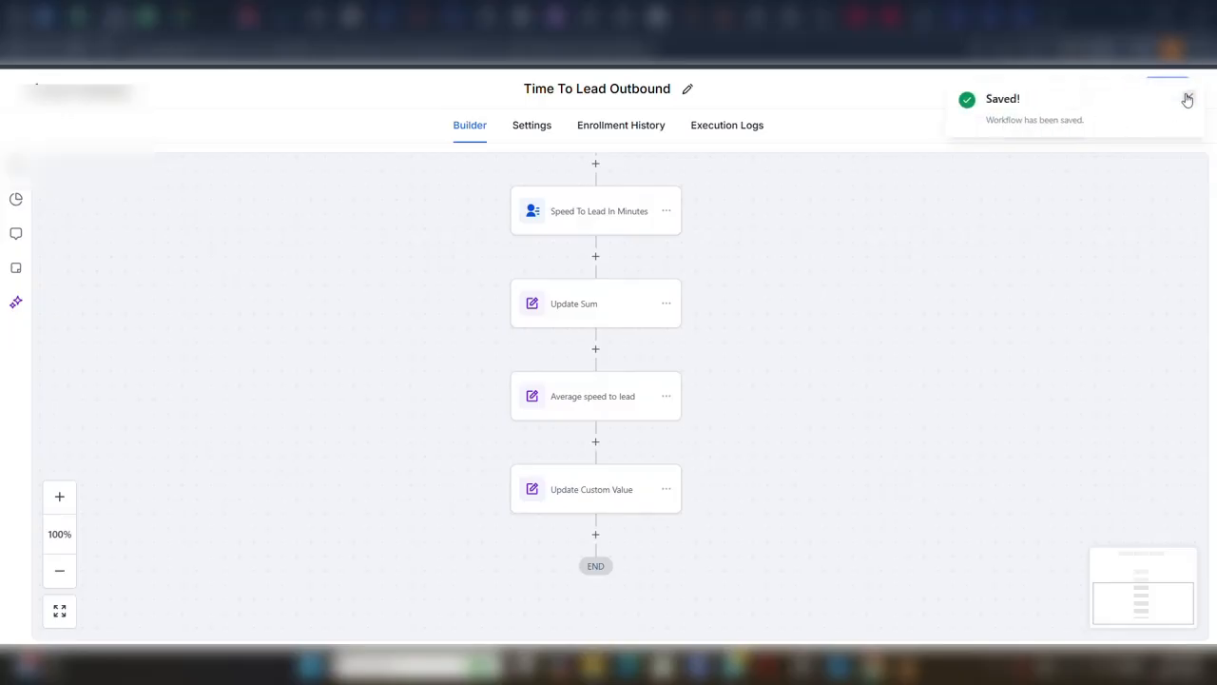
{"action": "left_click", "coordinate": [1189, 97]}
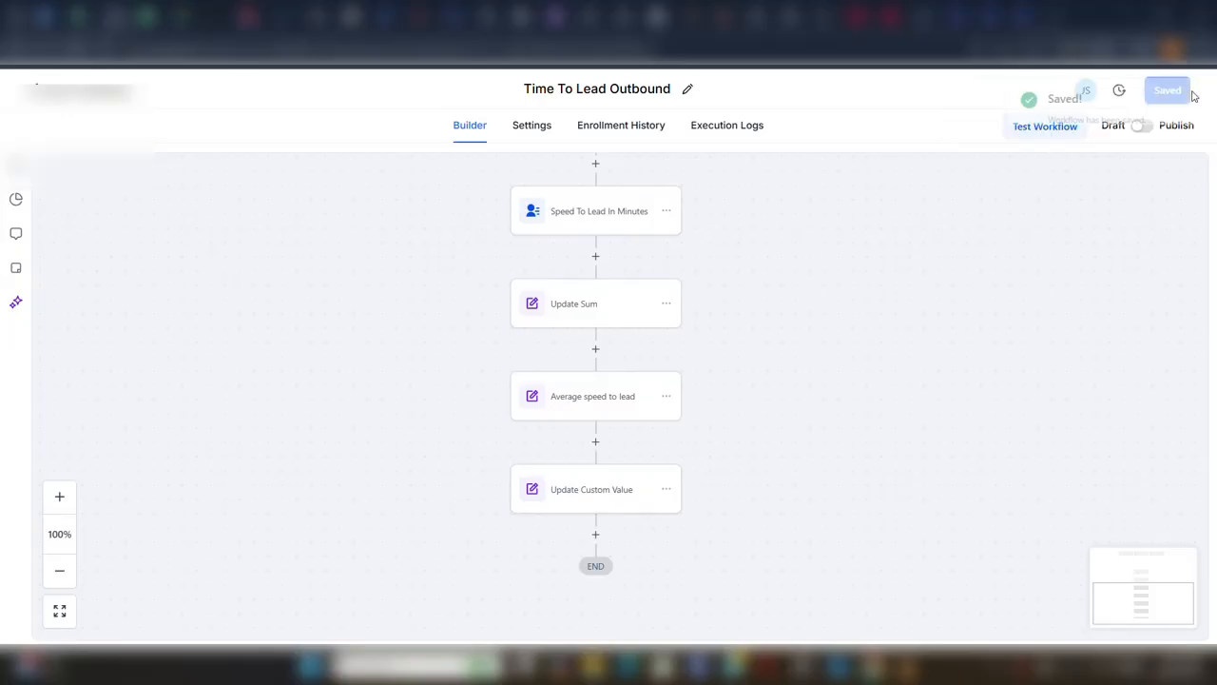
{"action": "left_click", "coordinate": [1141, 127]}
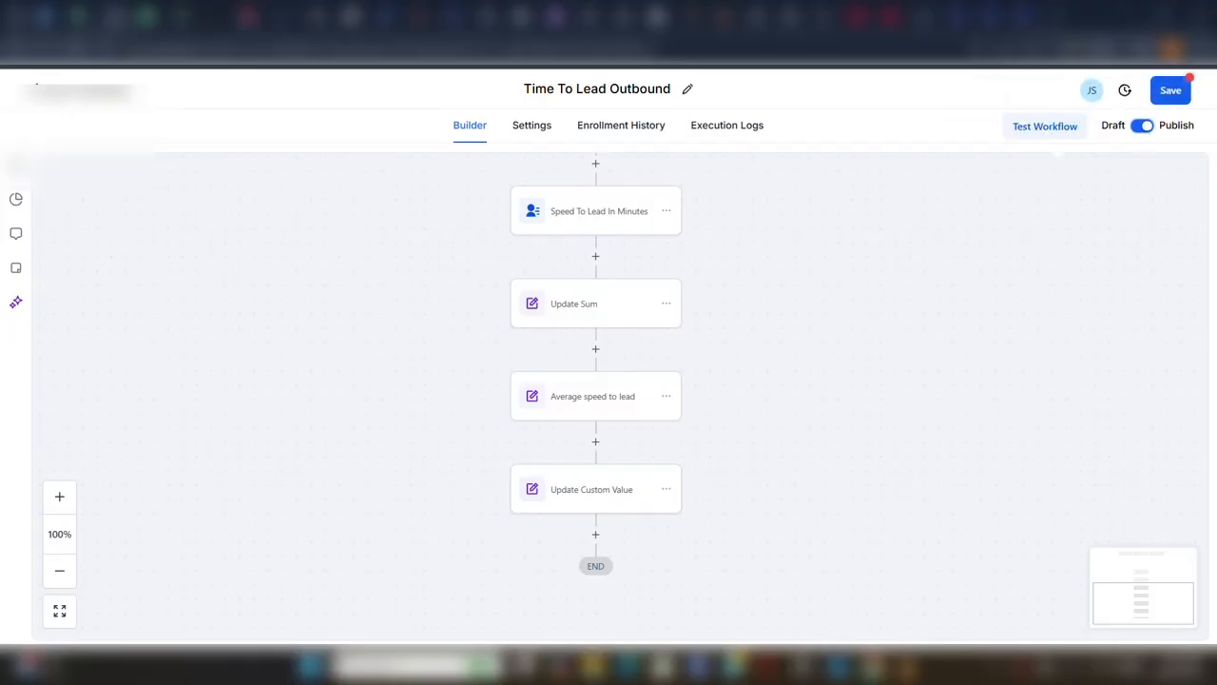
{"action": "left_click", "coordinate": [1177, 94]}
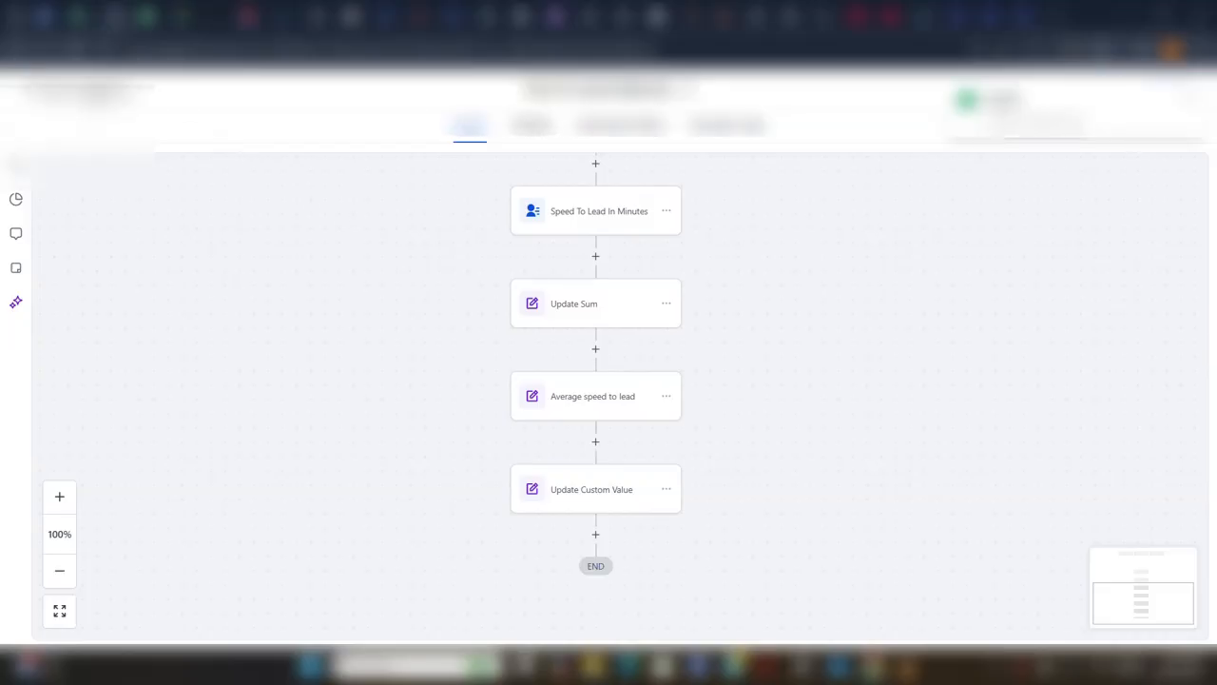
Leave the workflow builder and open the Speed To Lead app to view its statistics.
{"action": "left_click", "coordinate": [87, 92]}
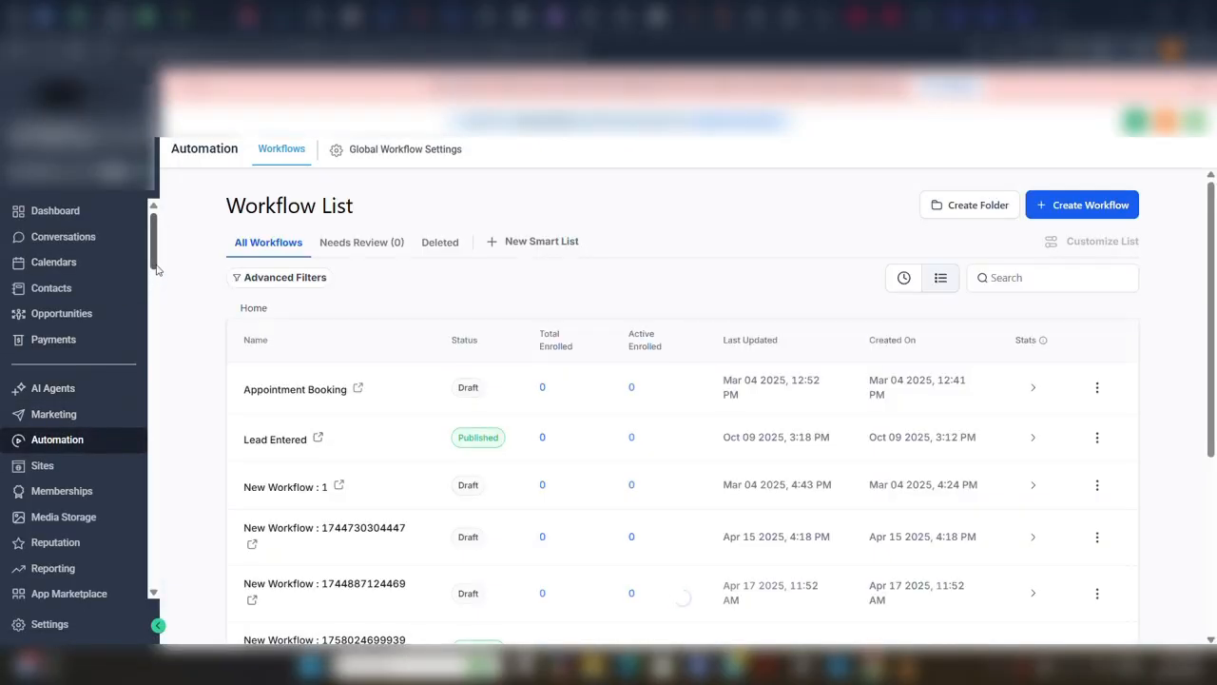
{"action": "left_click_drag", "start_coordinate": [155, 265], "coordinate": [163, 345]}
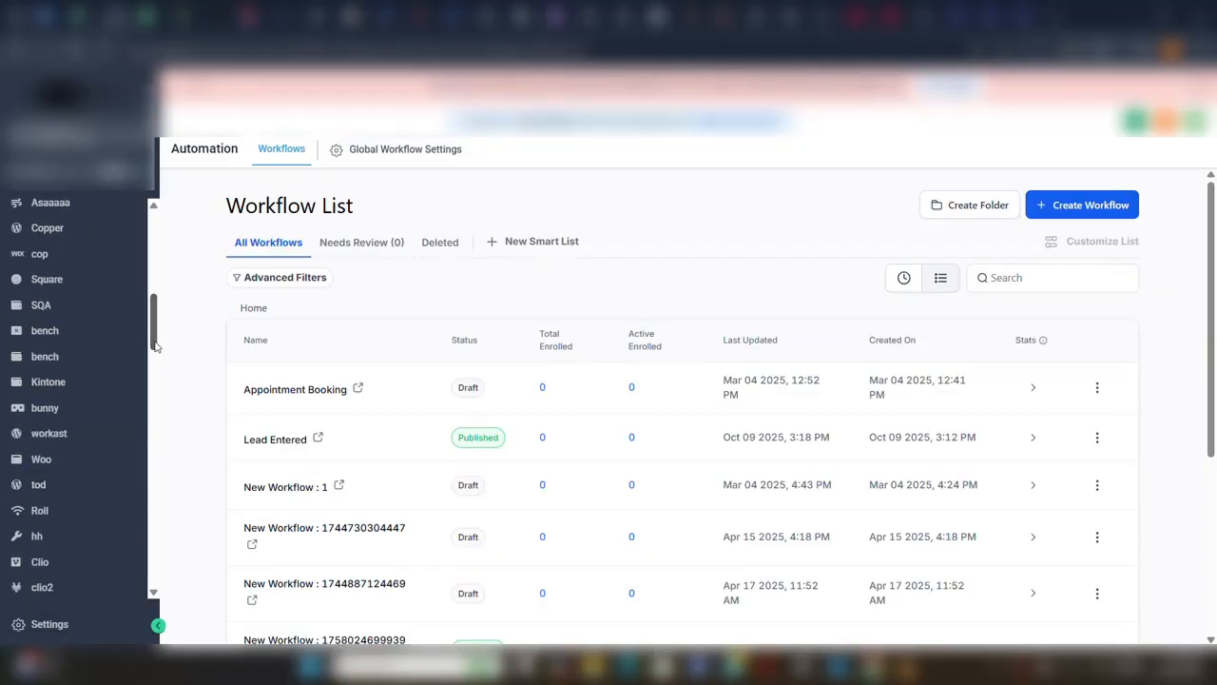
{"action": "left_click_drag", "start_coordinate": [157, 346], "coordinate": [166, 523]}
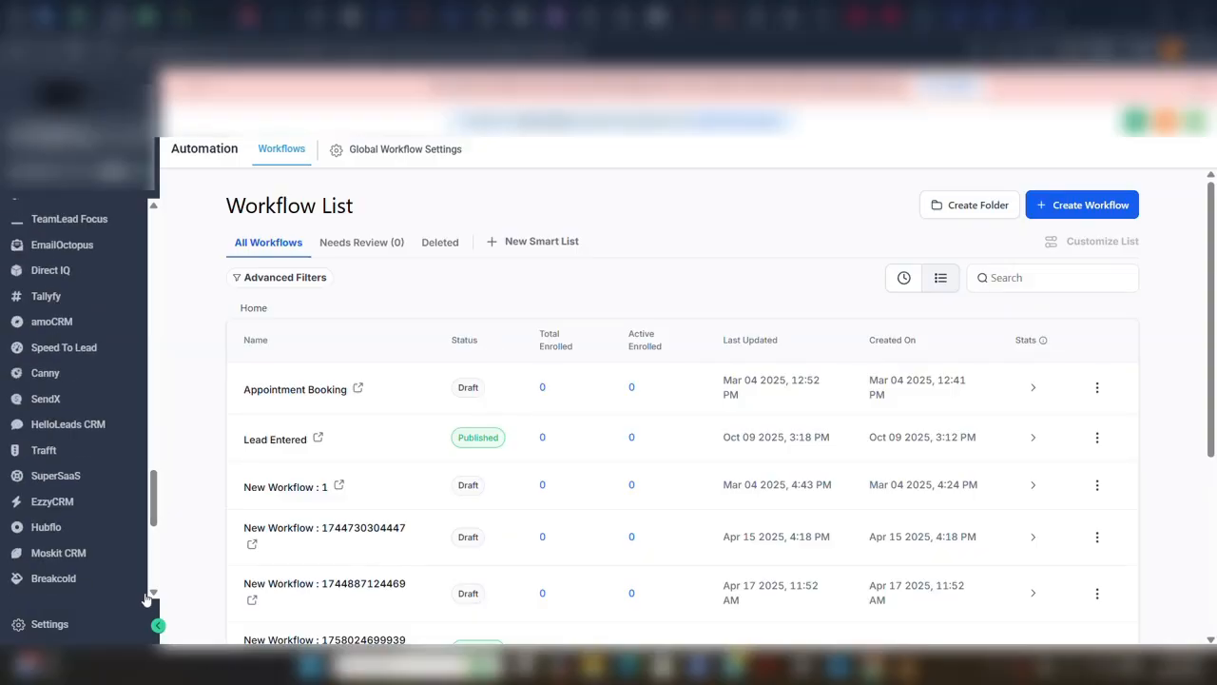
{"action": "left_click", "coordinate": [64, 347]}
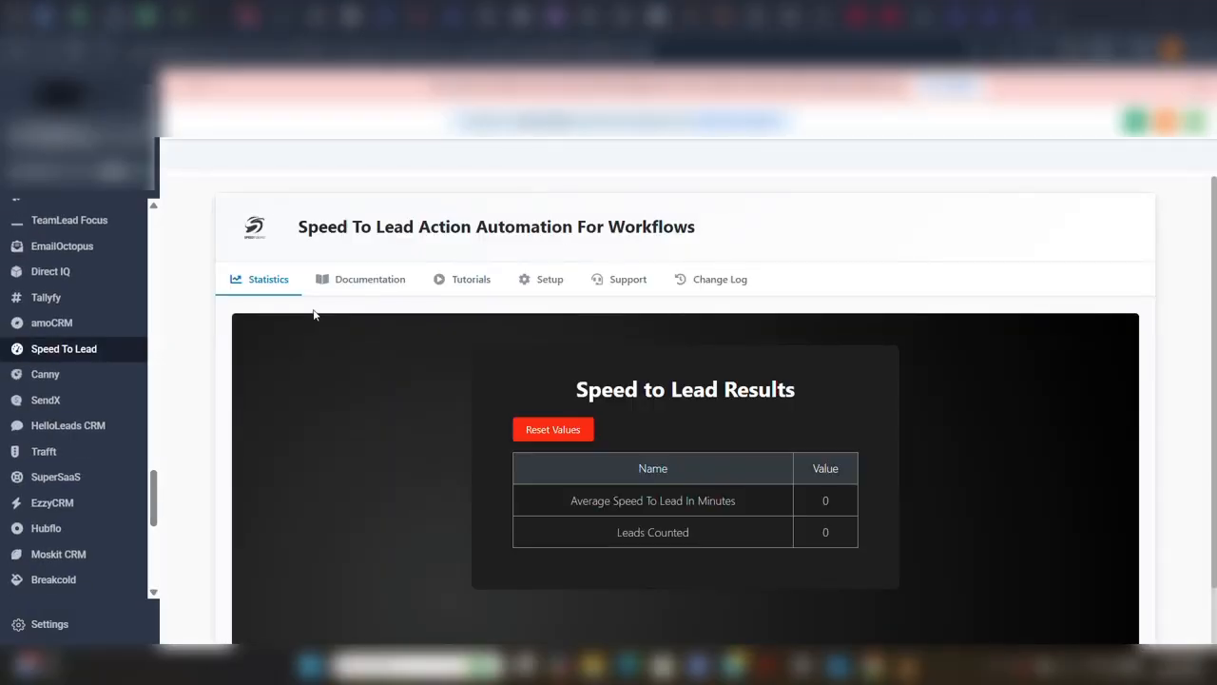